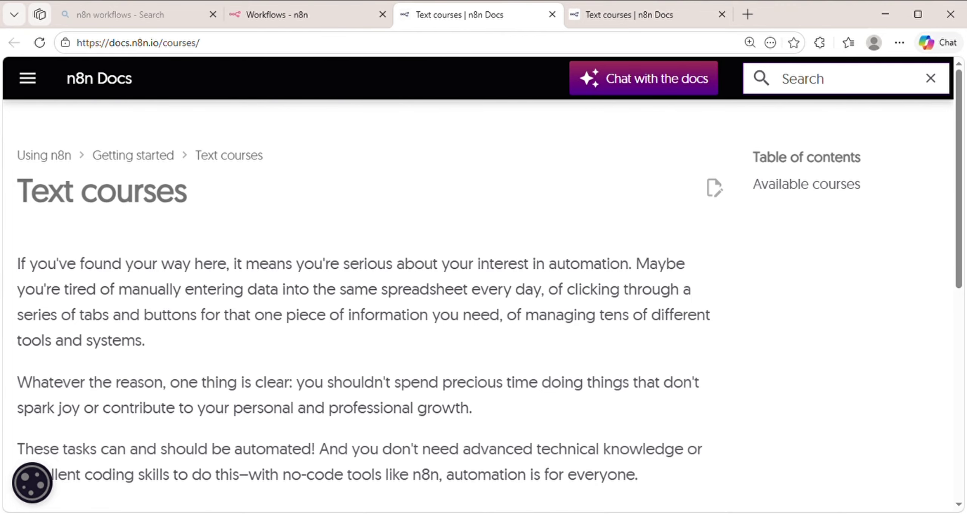
Open the Level 1: Beginner course and read its sections on who it suits and what it teaches.
drag(960, 216, 955, 332)
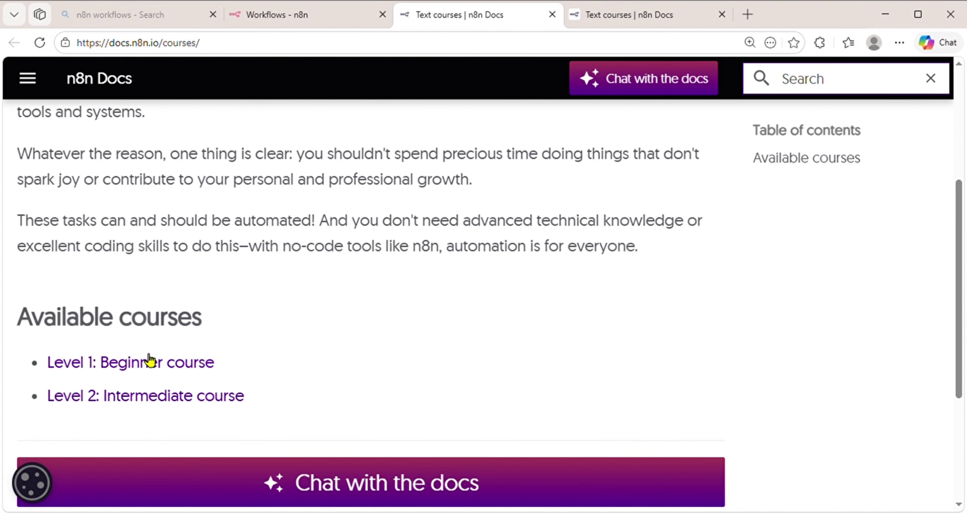
click(132, 362)
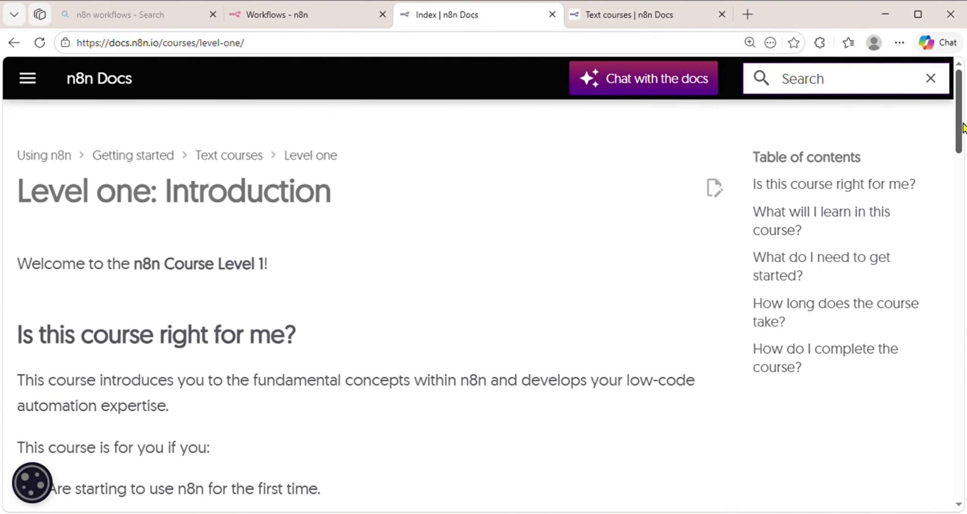
drag(962, 125, 962, 164)
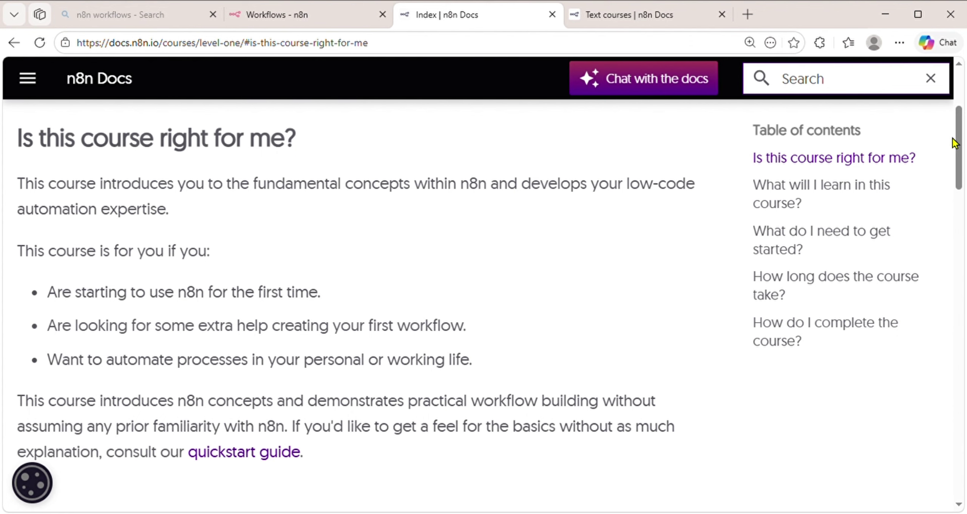
drag(960, 140, 959, 202)
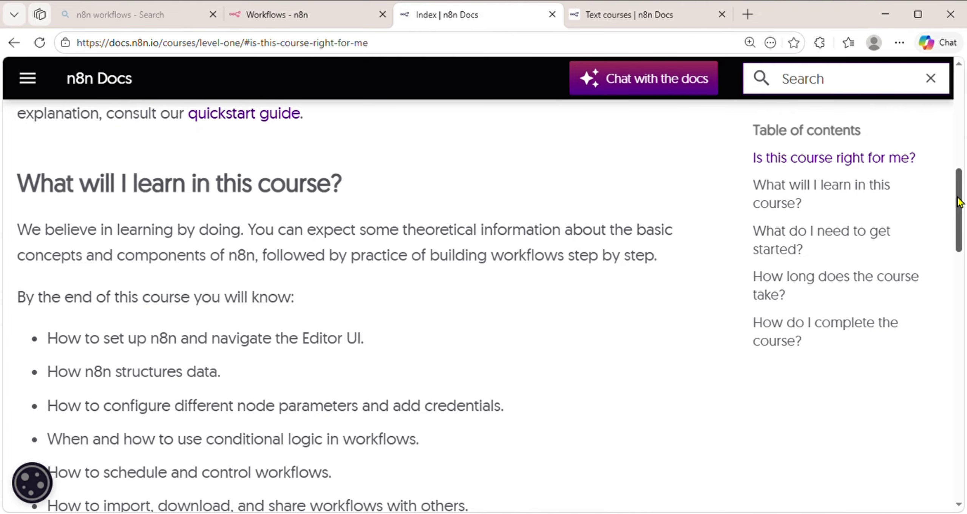
drag(959, 203, 959, 217)
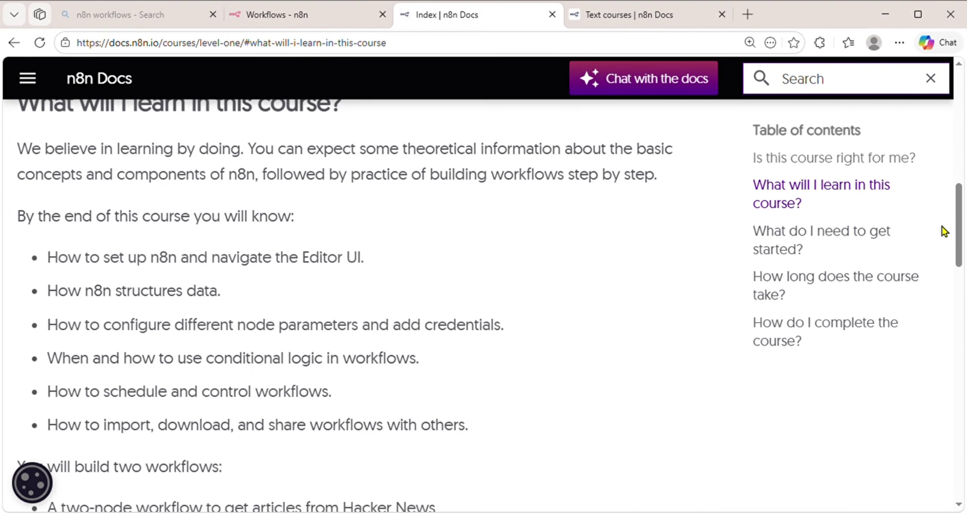
drag(959, 217, 964, 263)
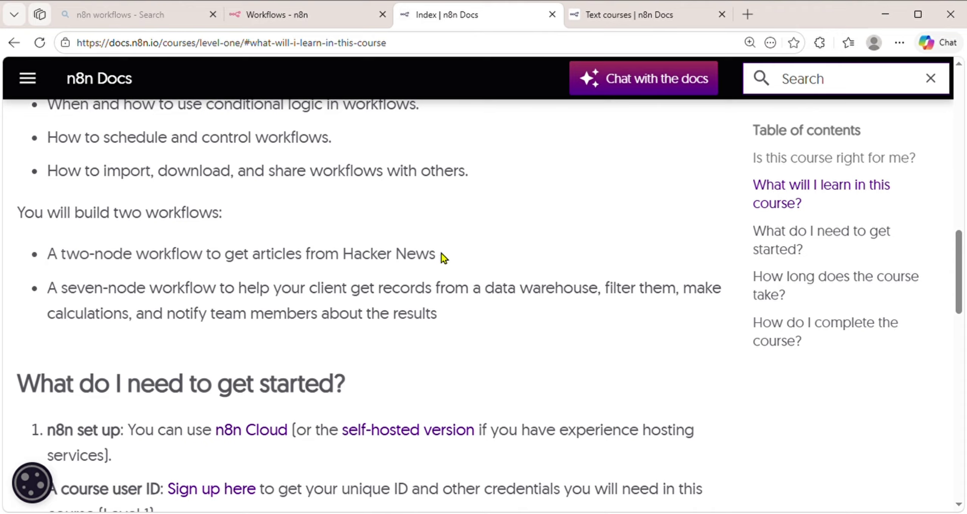
Highlight the descriptions of the two-node and seven-node workflows, and review the remaining sections through the course completion requirements.
drag(441, 253, 53, 272)
click(24, 297)
drag(57, 295, 691, 304)
scroll(134, 393, down, 15)
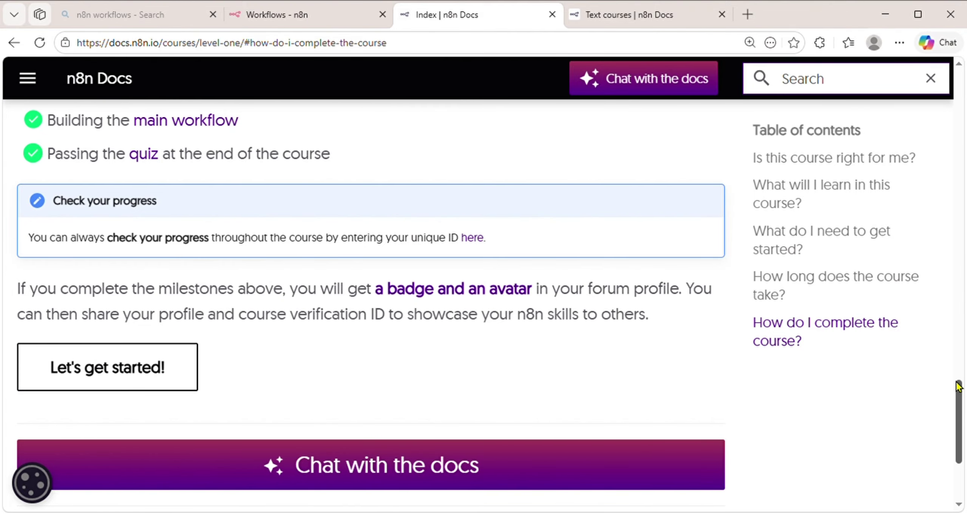
Start the course's first lesson, Navigating the Editor UI, and close the spare Text courses page.
drag(957, 389, 962, 421)
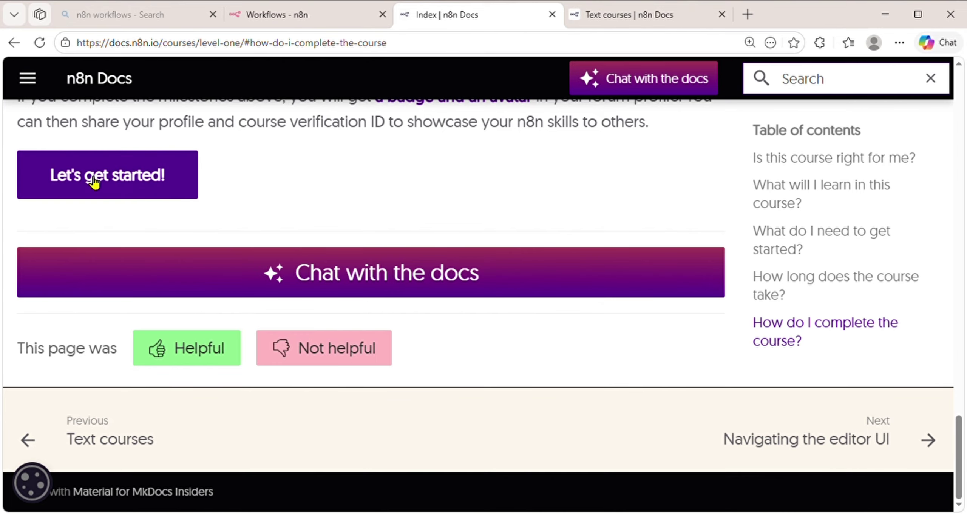
click(94, 181)
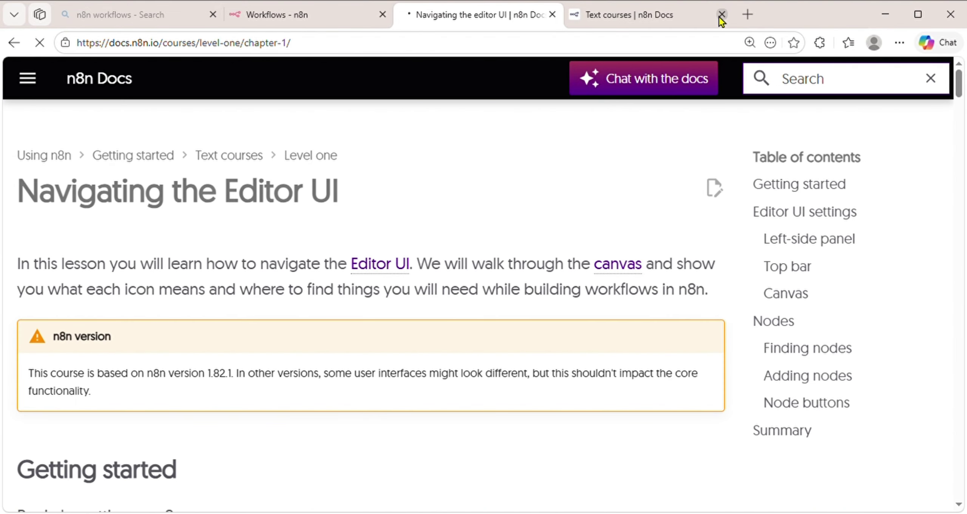
click(721, 15)
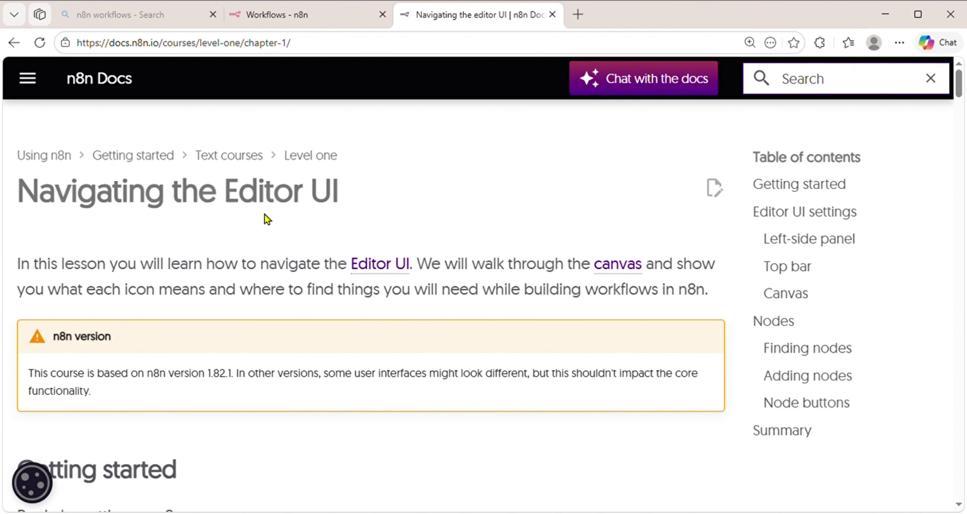
Compare the lesson's Getting started screenshot with the n8n workspace Overview, dismissing the open Help list there, and return to the lesson.
drag(961, 88, 961, 135)
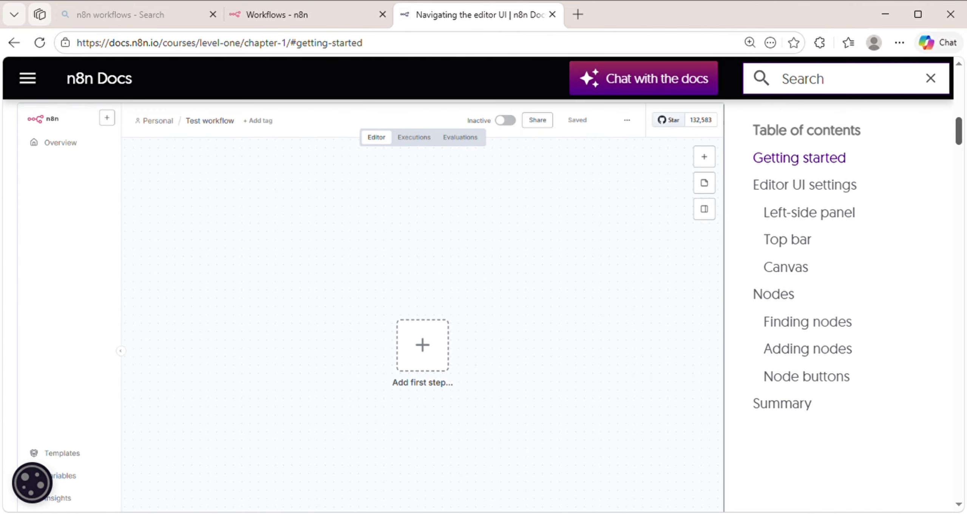
click(340, 13)
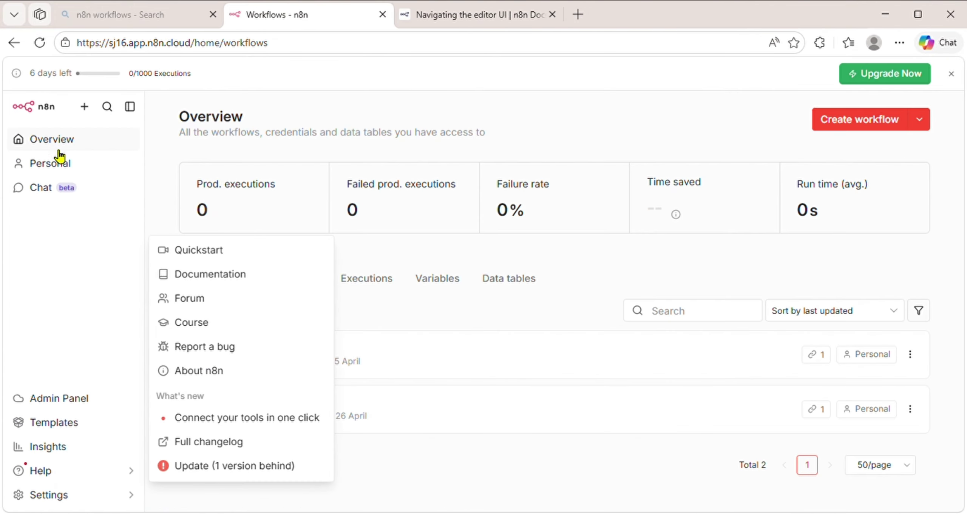
click(536, 137)
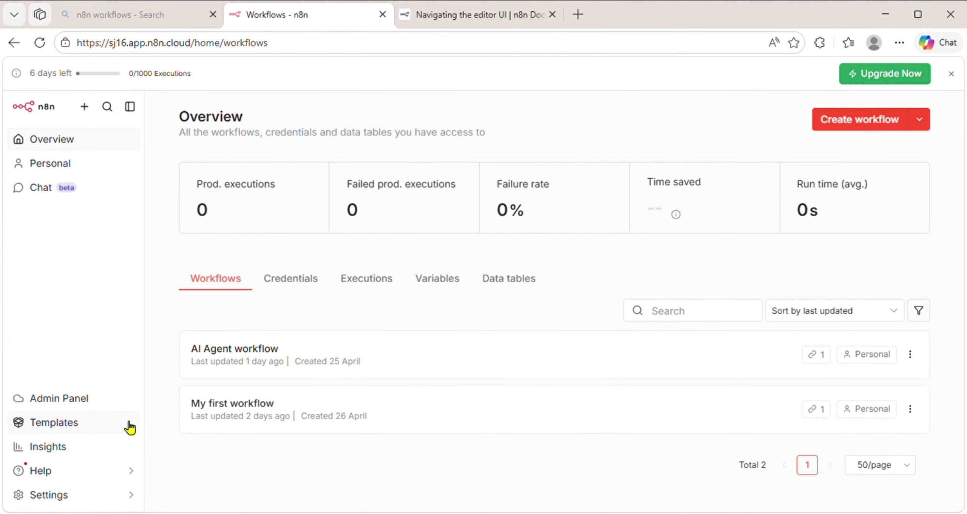
click(453, 17)
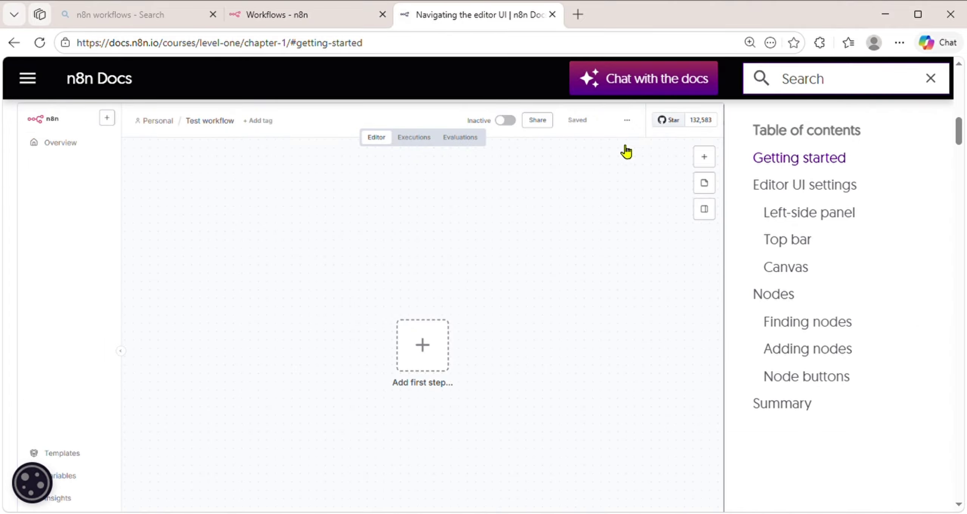
Read the lesson's Left-side panel section, highlighting the Personal and Projects descriptions.
drag(959, 140, 959, 196)
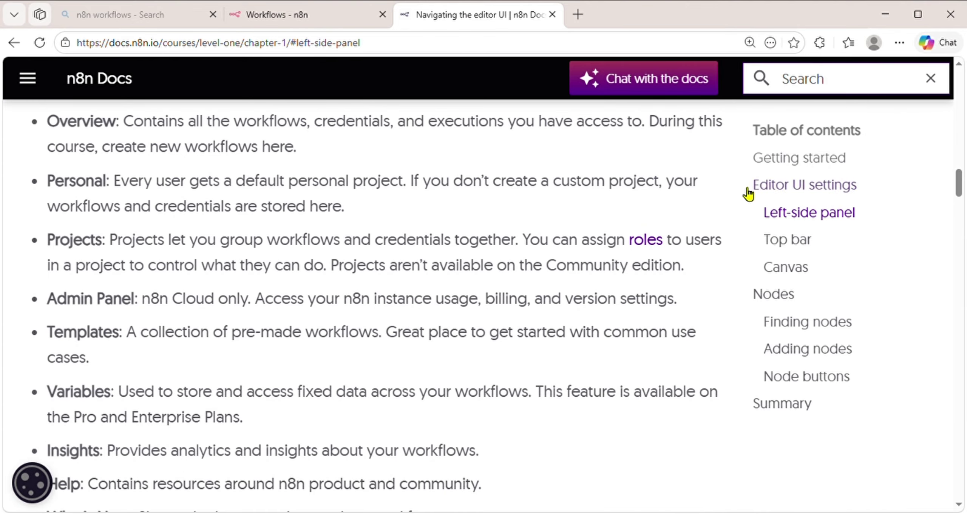
drag(65, 181, 329, 183)
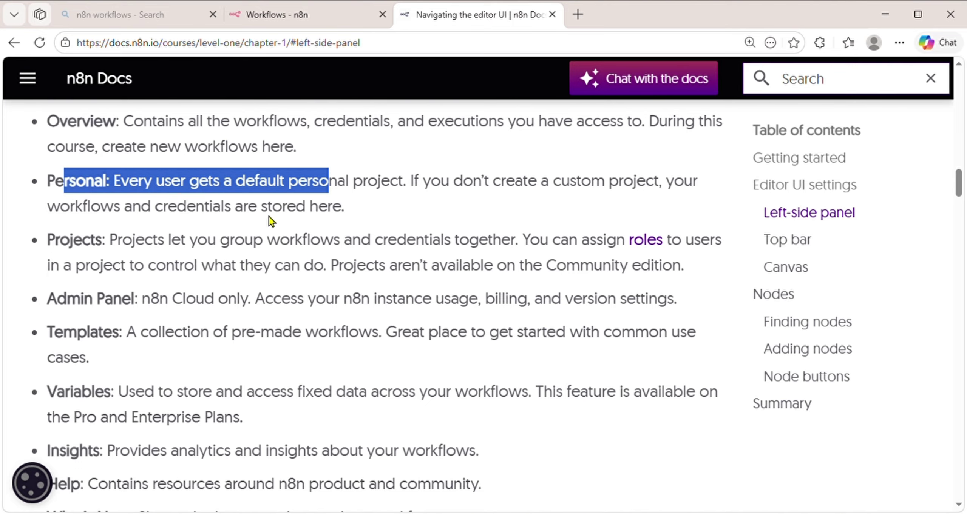
drag(91, 241, 296, 260)
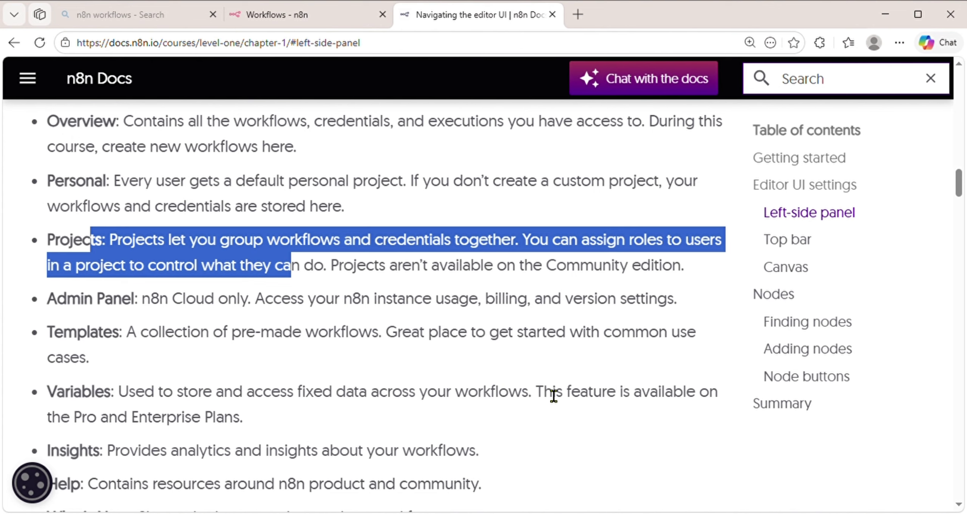
Read the lesson's Top bar and Canvas sections, including the ways of moving the canvas.
drag(960, 191, 964, 258)
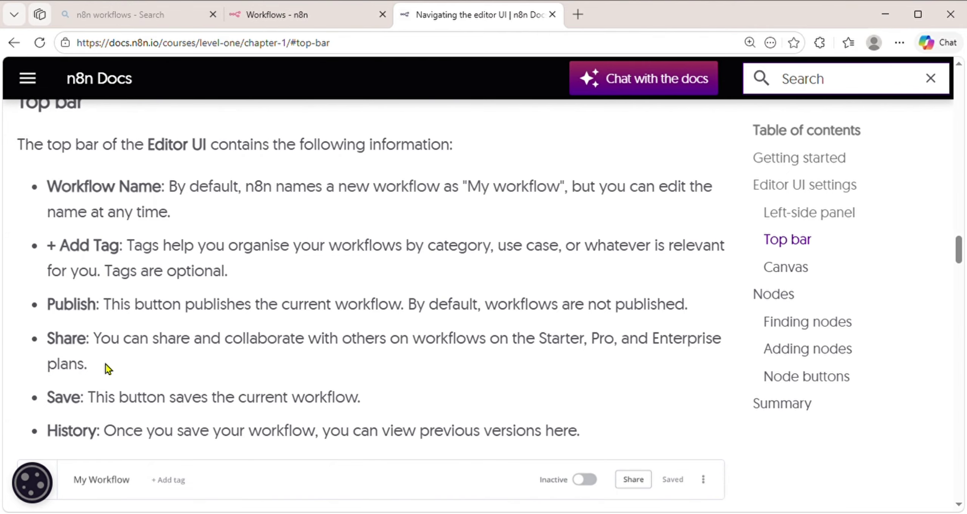
drag(960, 248, 961, 287)
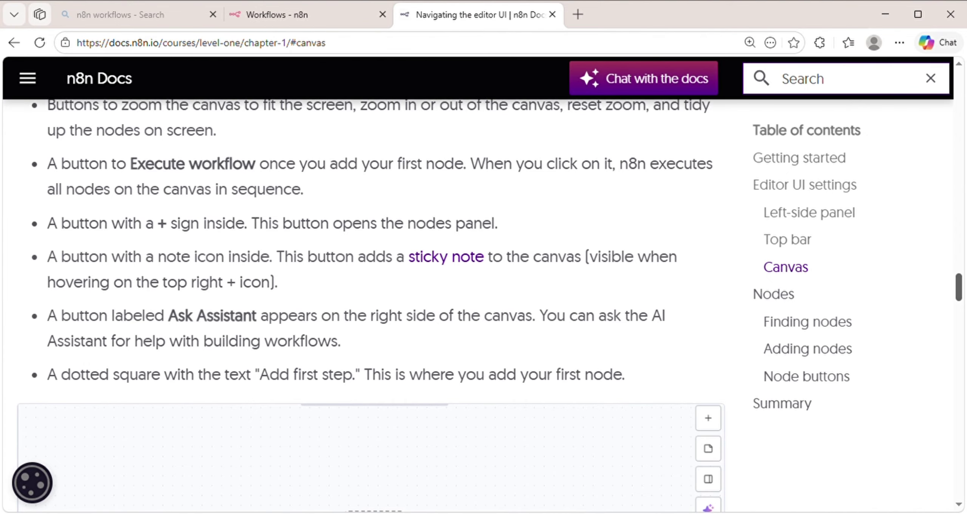
scroll(362, 302, down, 1)
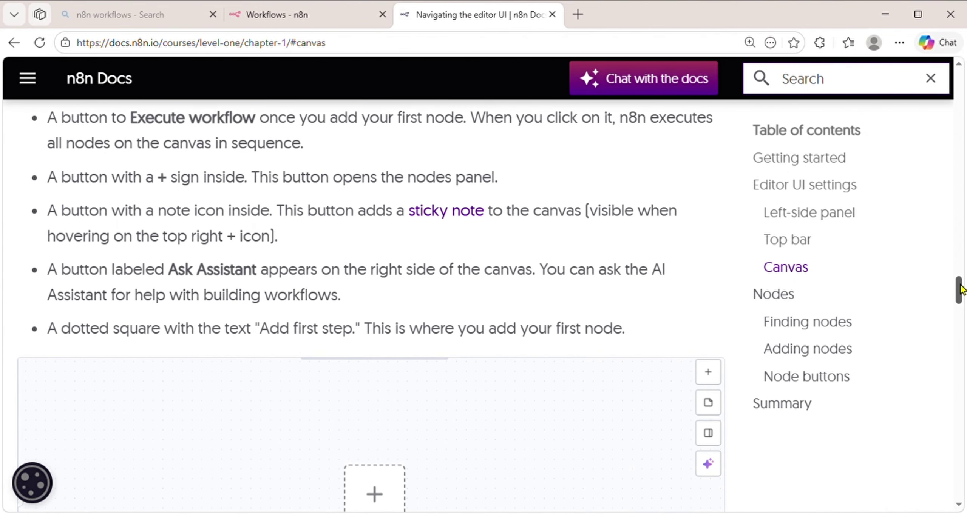
drag(960, 289, 963, 322)
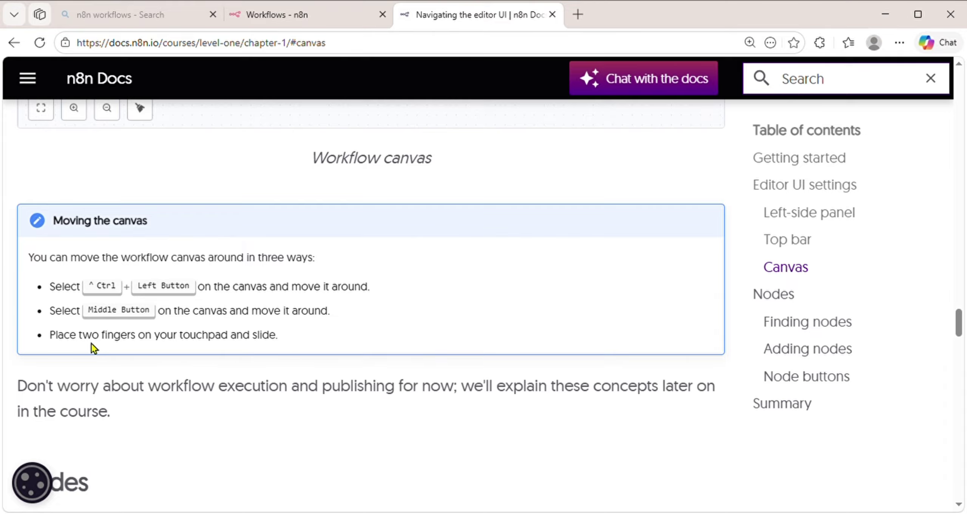
Read the Nodes section, highlighting the sentence on the four node types and the App or Action Nodes description.
drag(959, 323, 963, 342)
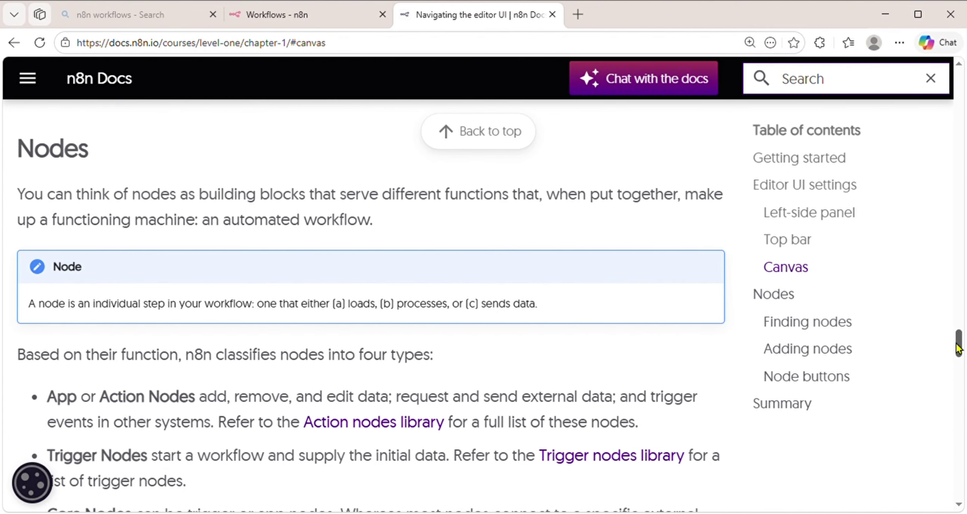
scroll(956, 351, down, 3)
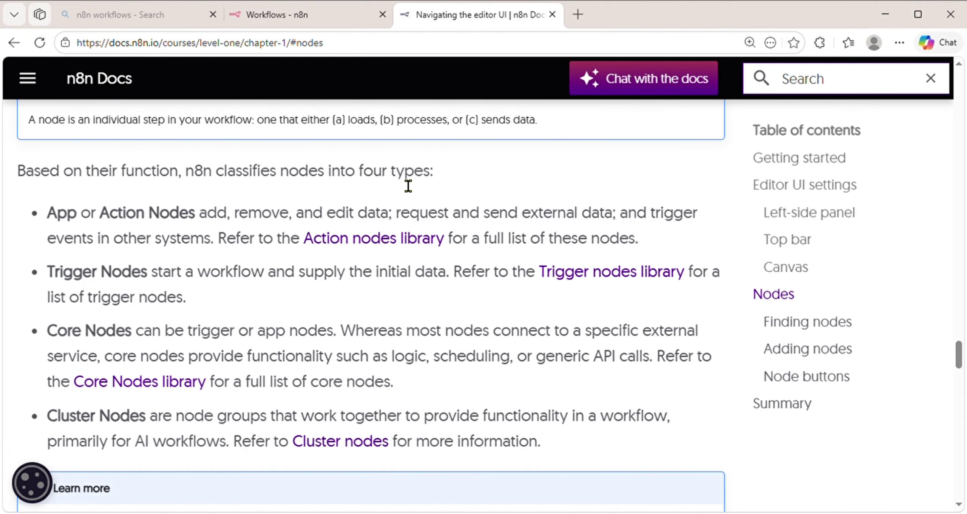
drag(451, 173, 195, 174)
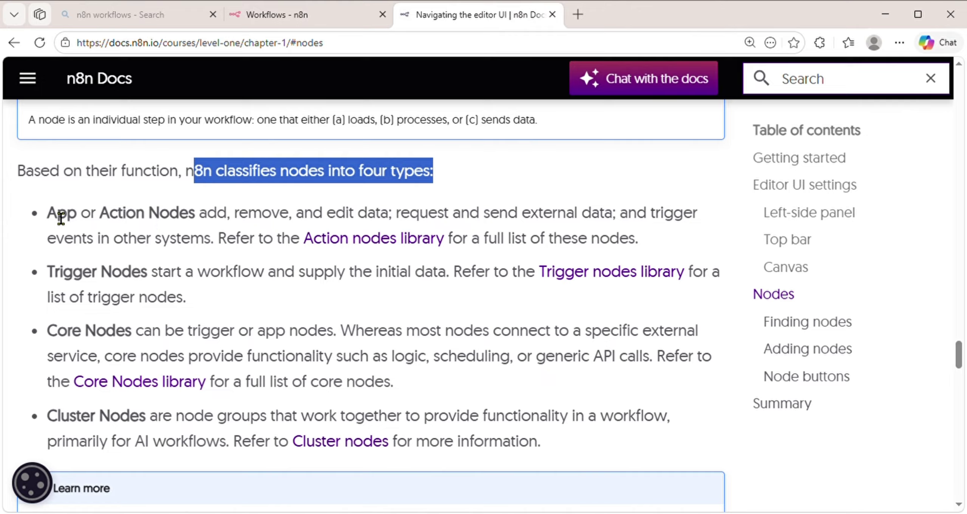
drag(47, 214, 216, 226)
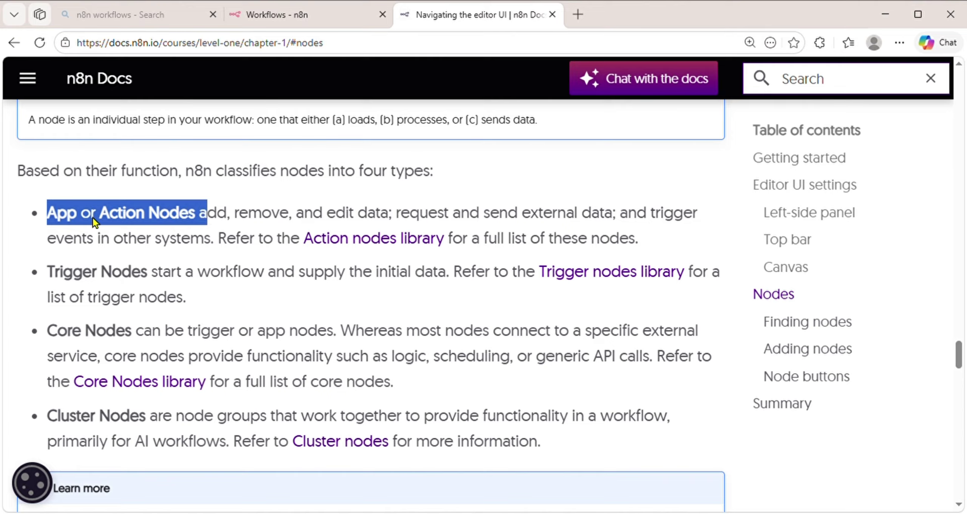
click(96, 206)
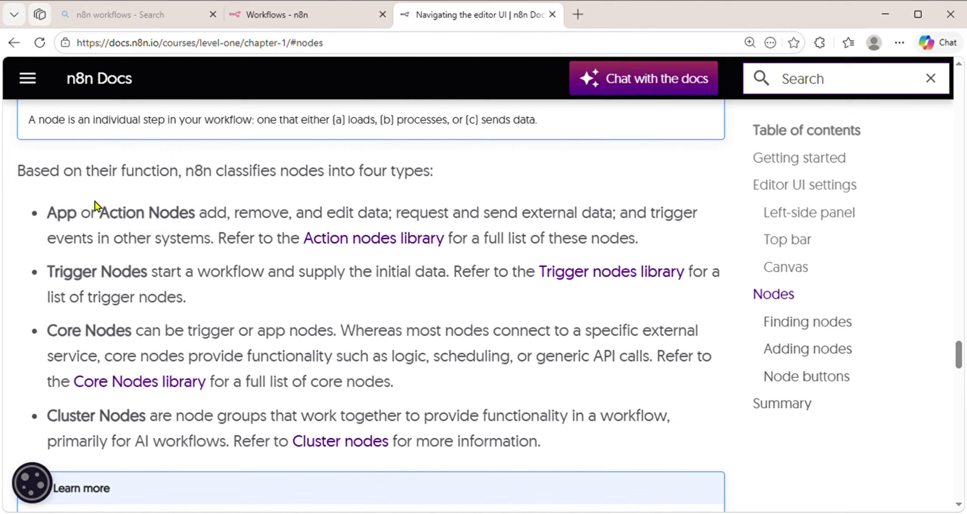
drag(99, 214, 205, 223)
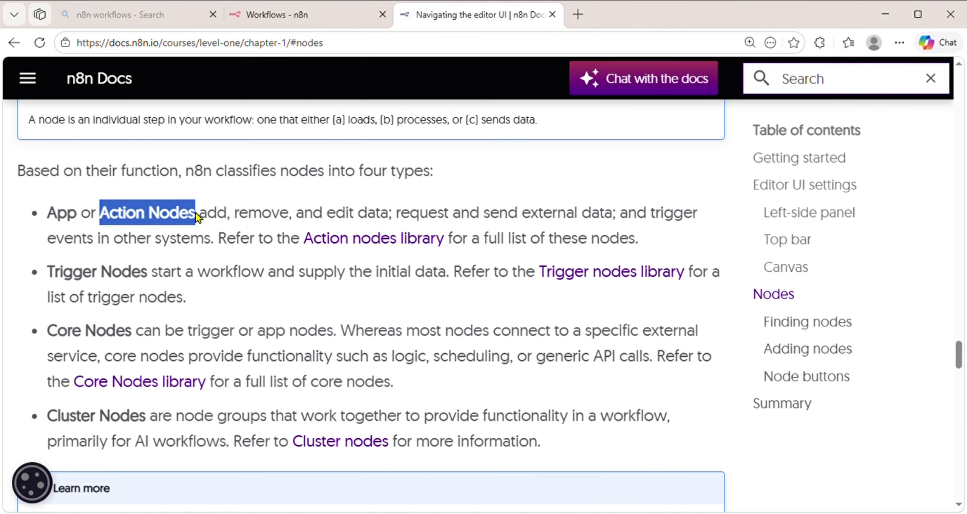
click(223, 211)
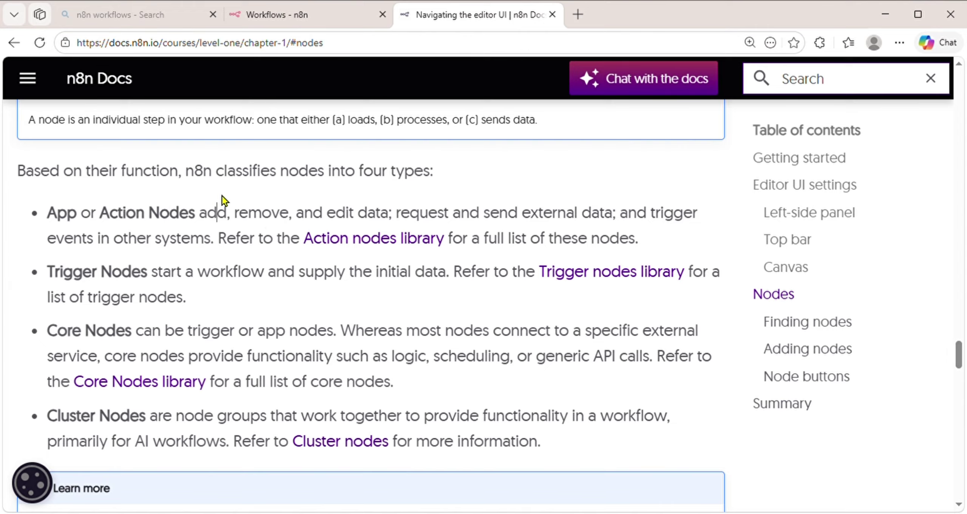
drag(199, 222, 644, 249)
click(205, 227)
Open the Action nodes library and continue to the Action Network node documentation.
click(370, 244)
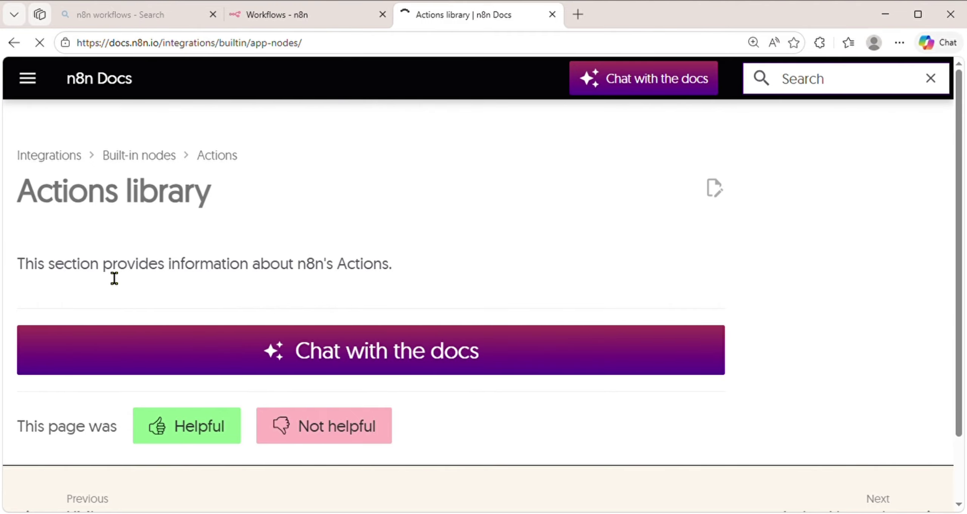
scroll(194, 276, down, 2)
scroll(197, 268, up, 2)
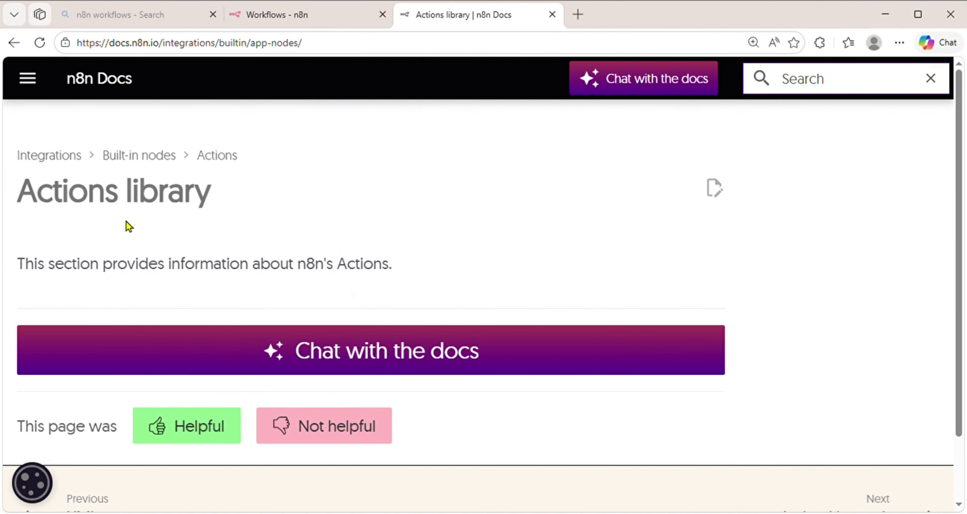
scroll(126, 221, down, 2)
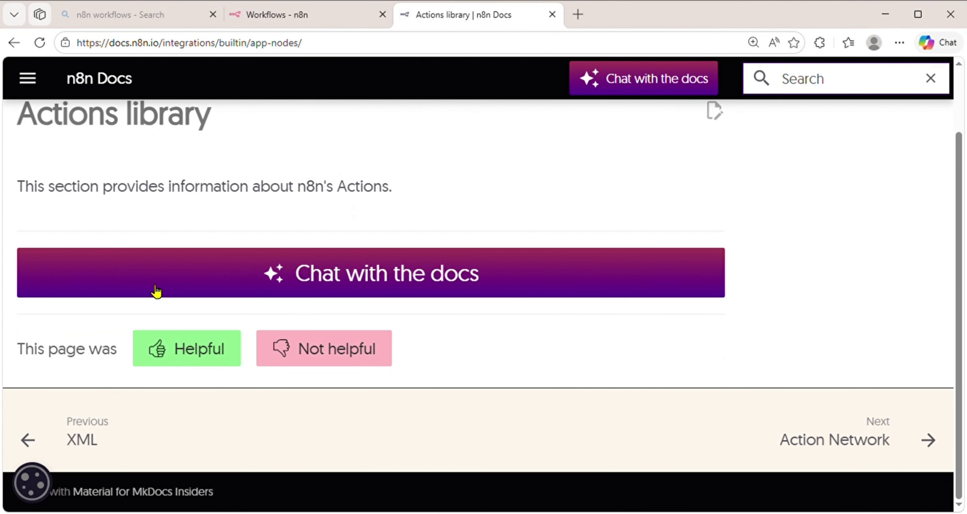
click(870, 453)
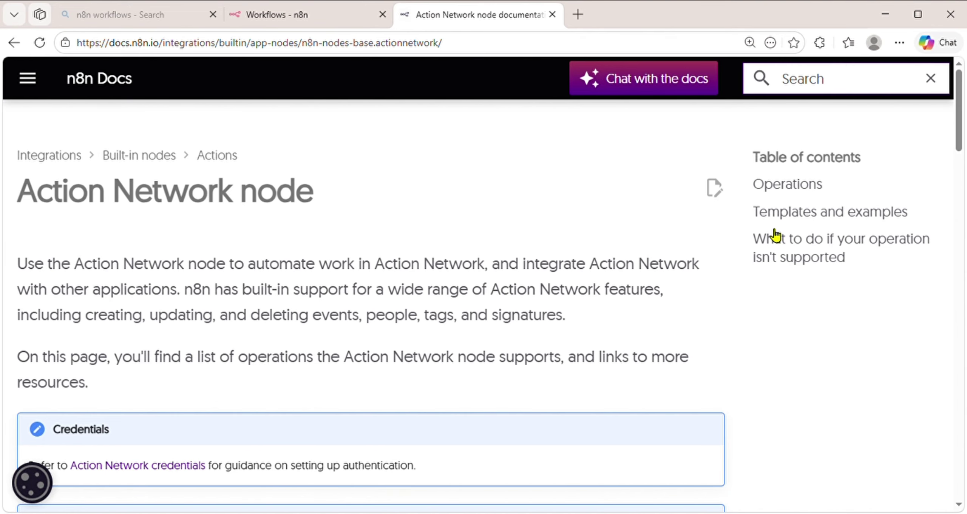
Read the Action Network node page through its Operations list, highlighting the sentence about built-in feature support.
mouse_move(955, 114)
mouse_down()
mouse_move(964, 186)
mouse_move(964, 120)
mouse_up()
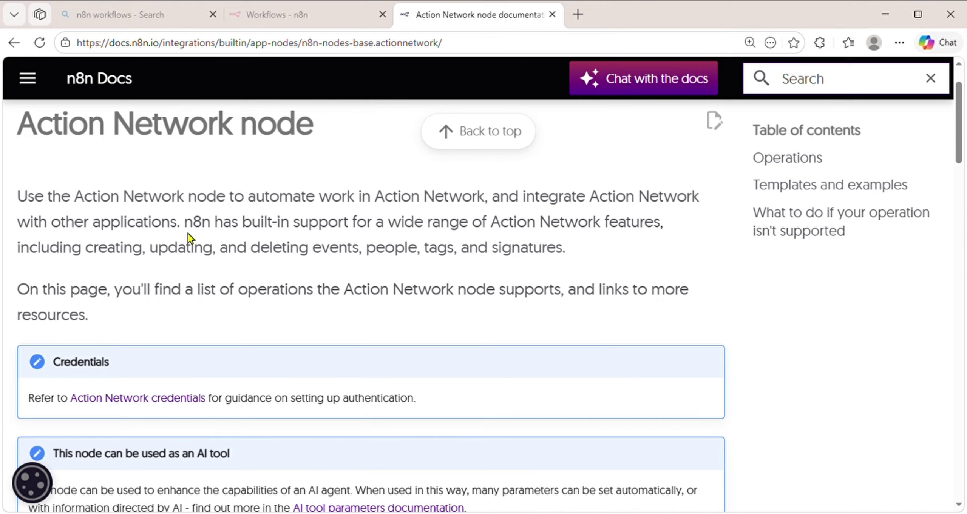
drag(186, 231, 668, 241)
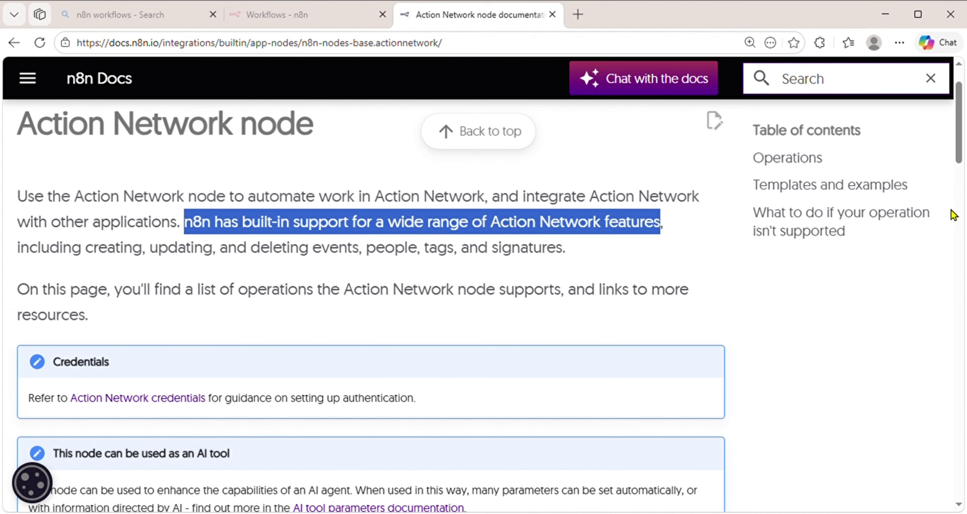
scroll(958, 98, down, 3)
scroll(958, 149, down, 7)
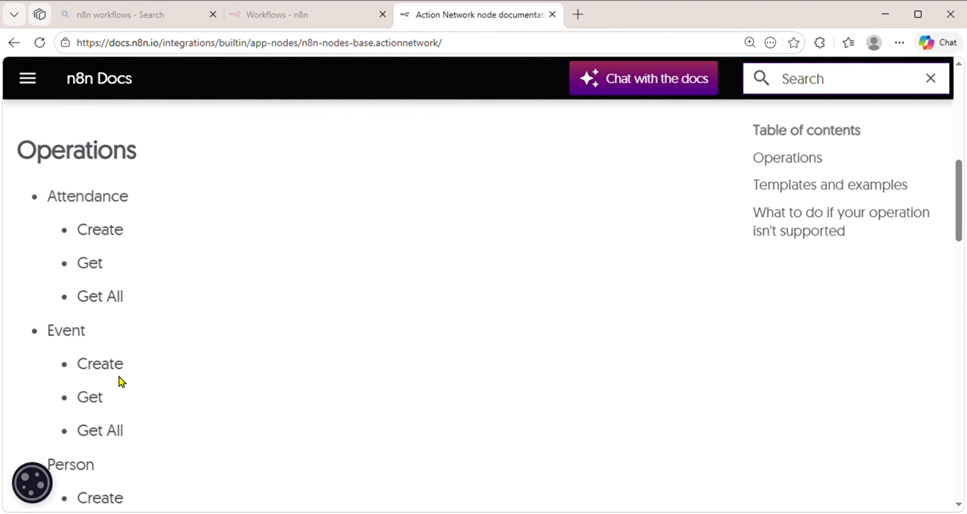
Leave the Action Network node documentation and return to the Nodes section of the editor UI lesson.
mouse_move(961, 181)
mouse_down()
mouse_move(961, 307)
mouse_move(961, 66)
mouse_up()
click(287, 15)
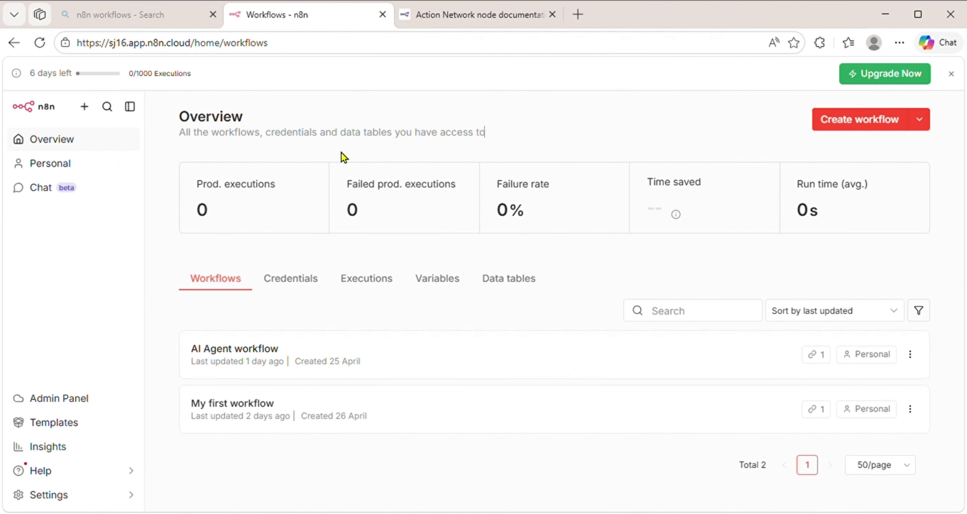
click(466, 19)
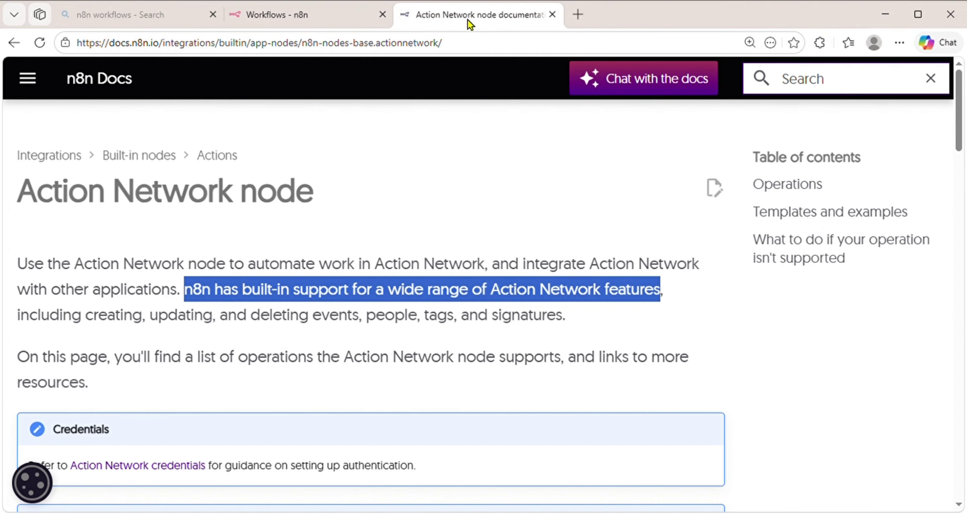
click(14, 42)
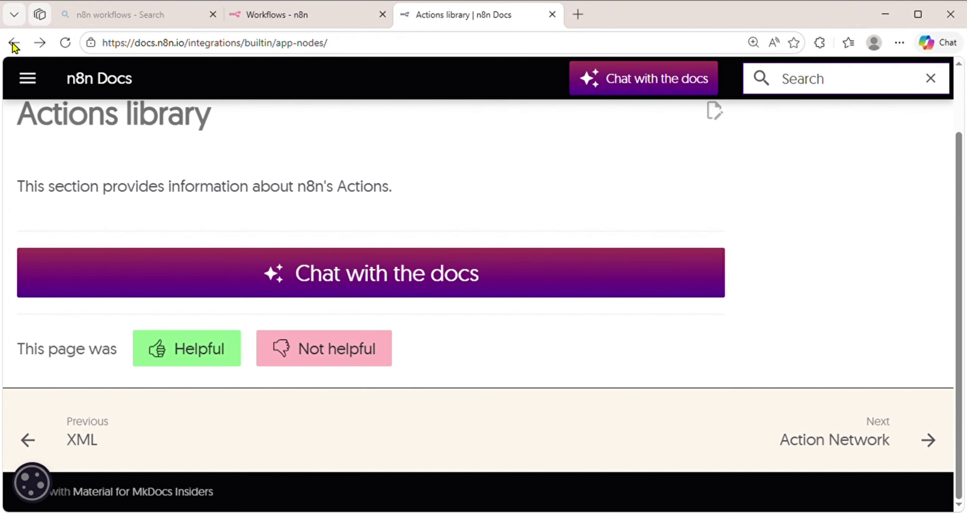
click(14, 43)
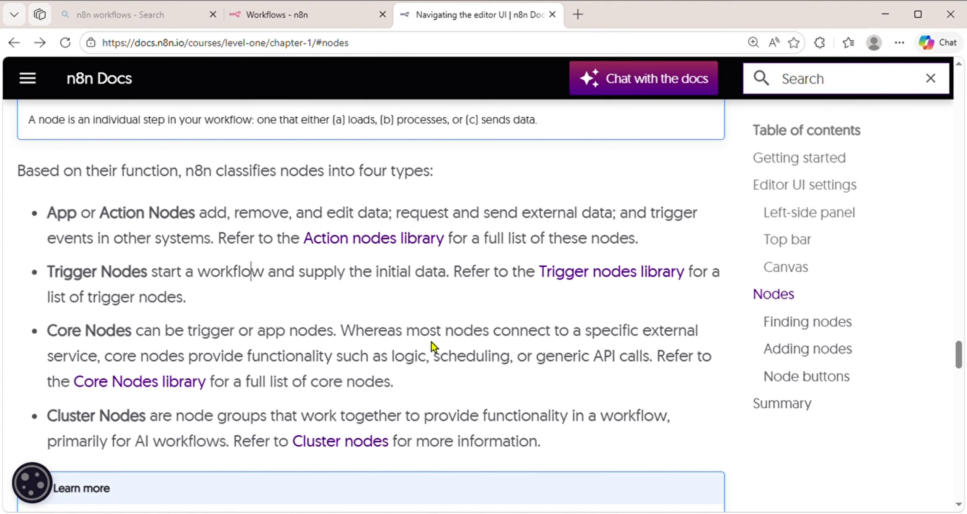
Read the Core Nodes and Cluster Nodes descriptions, highlighting what core nodes provide and how cluster nodes work together.
drag(342, 331, 661, 372)
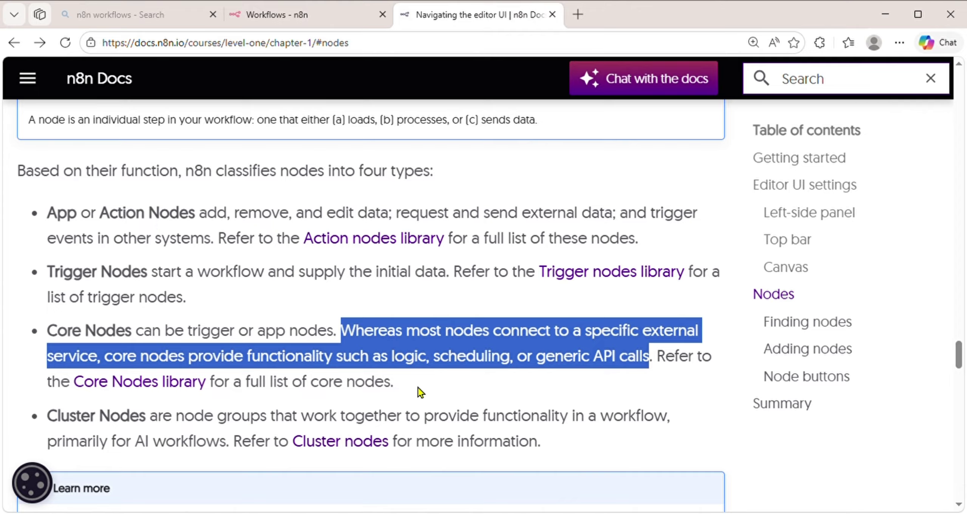
click(120, 442)
drag(178, 430, 411, 431)
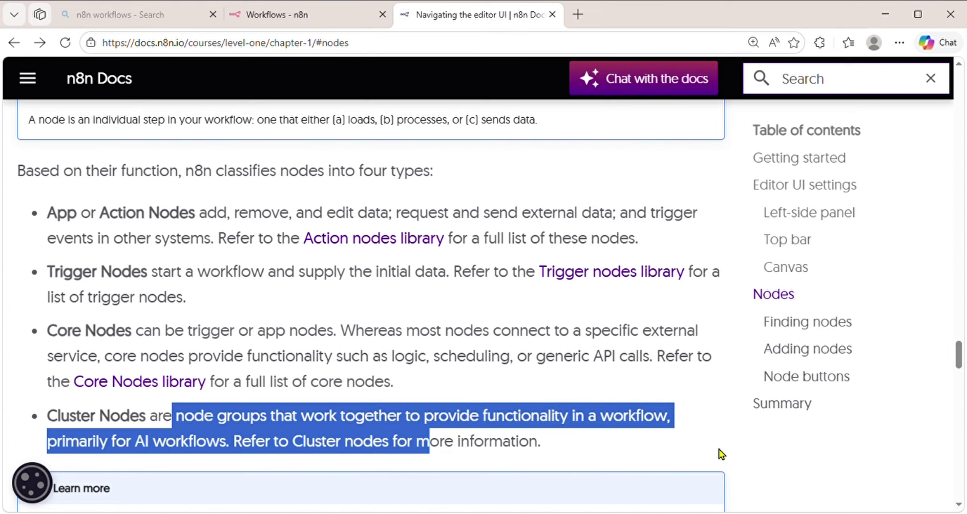
drag(146, 427, 488, 423)
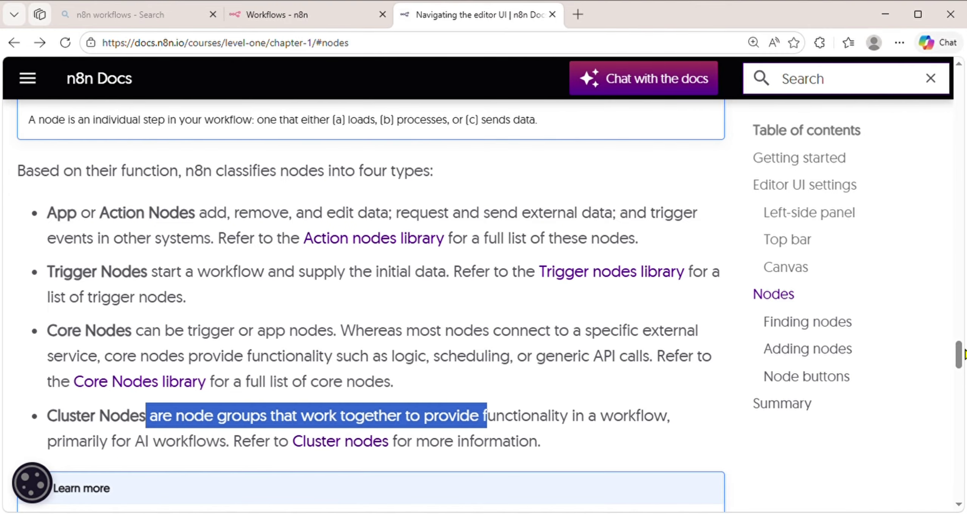
Read the ways to open the nodes panel under Finding nodes, and try one in a newly created n8n workflow.
drag(957, 357, 956, 375)
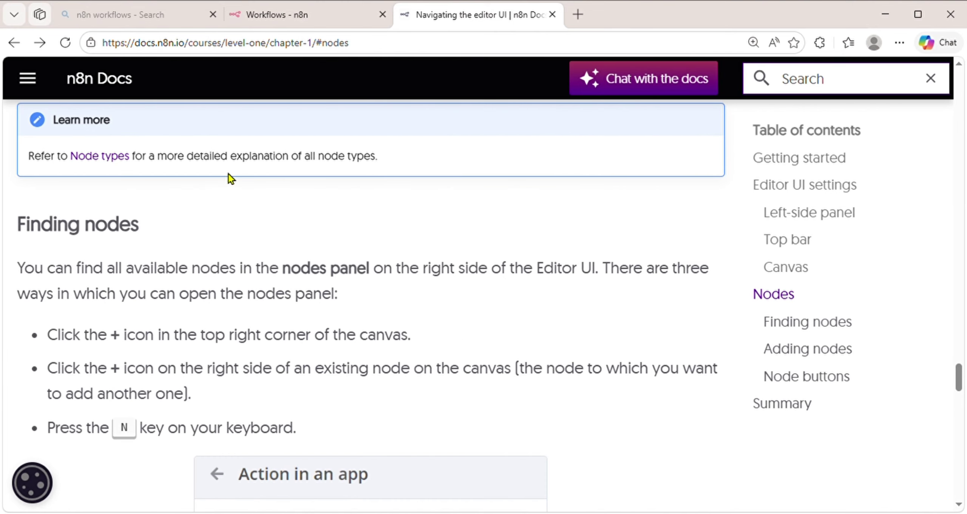
click(273, 16)
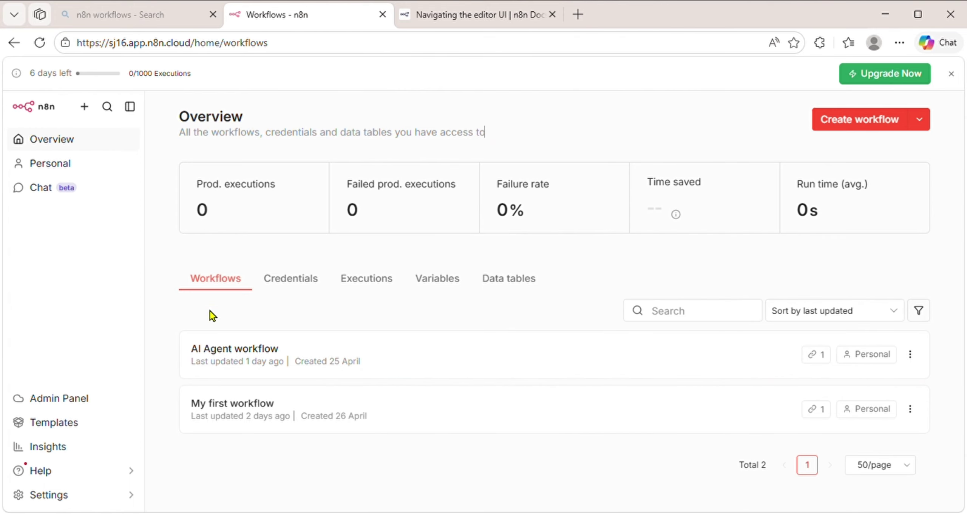
click(817, 124)
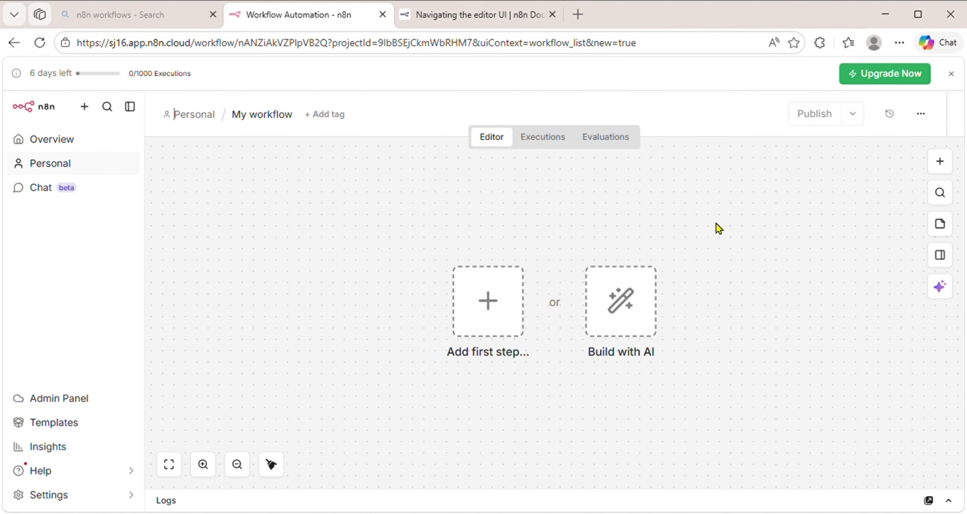
click(944, 167)
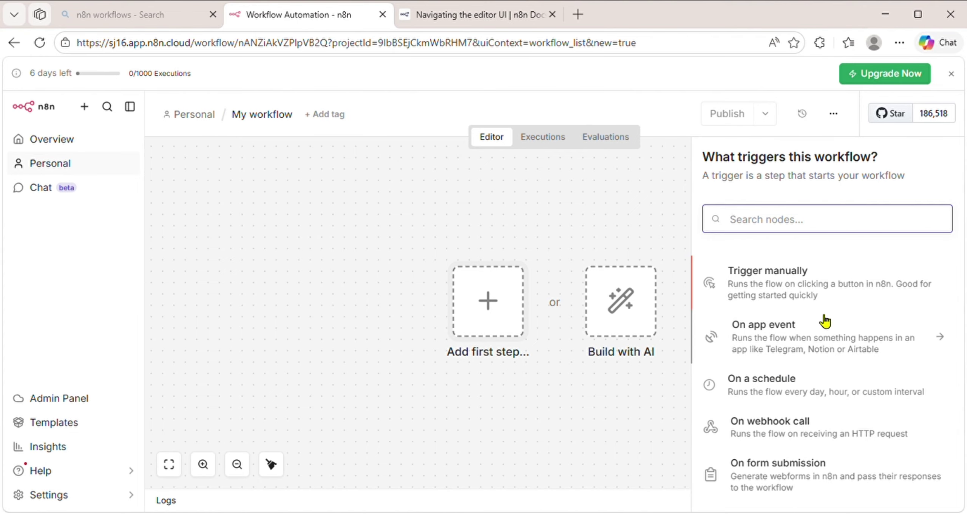
Go back to the lesson and read the Finding nodes, Adding nodes and Node buttons sections.
click(454, 17)
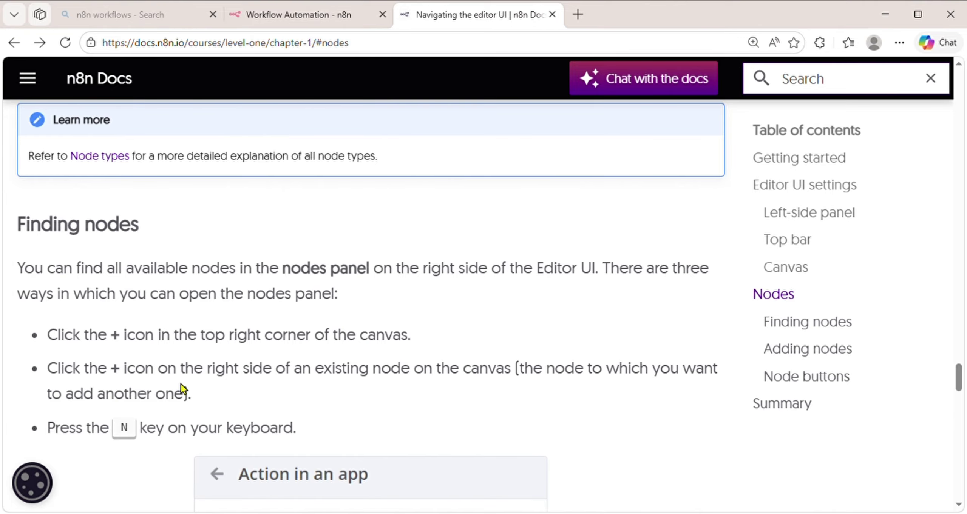
drag(959, 378, 959, 395)
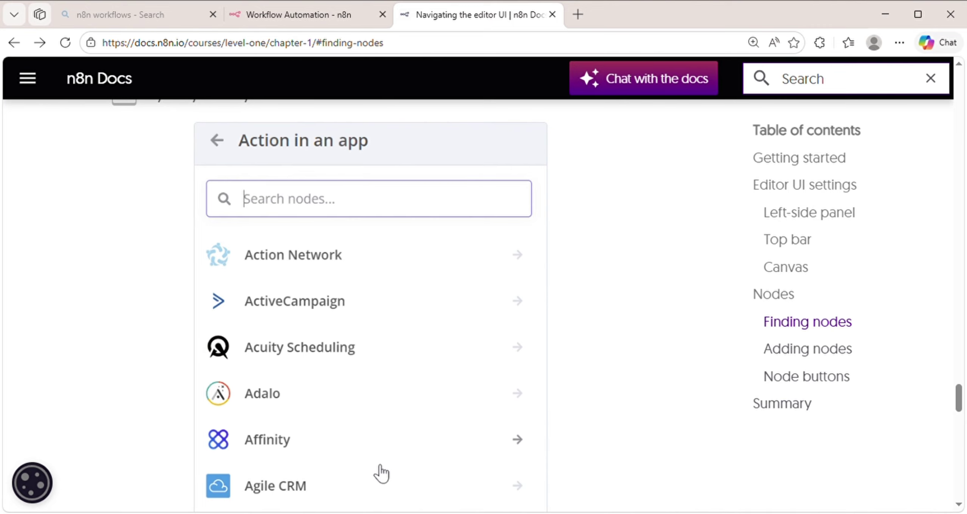
drag(958, 395, 958, 418)
scroll(365, 154, down, 5)
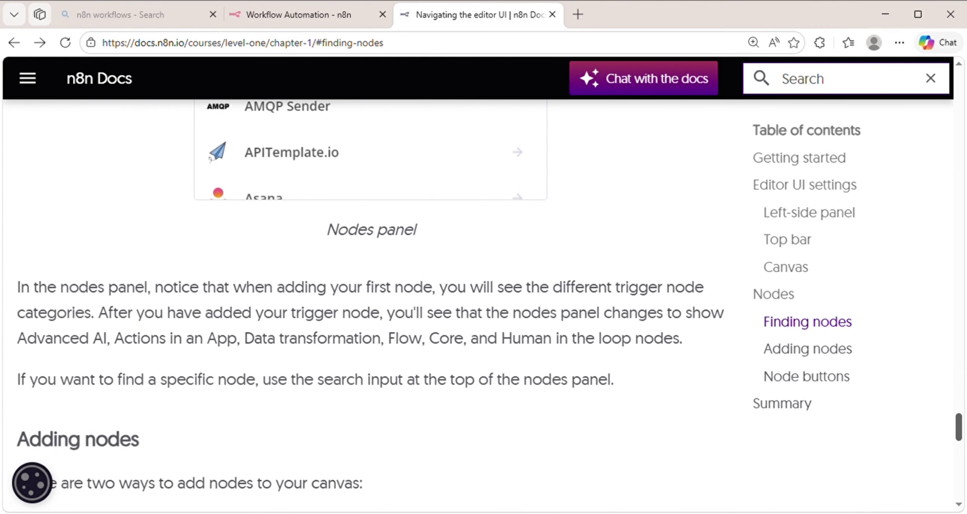
scroll(489, 305, down, 1)
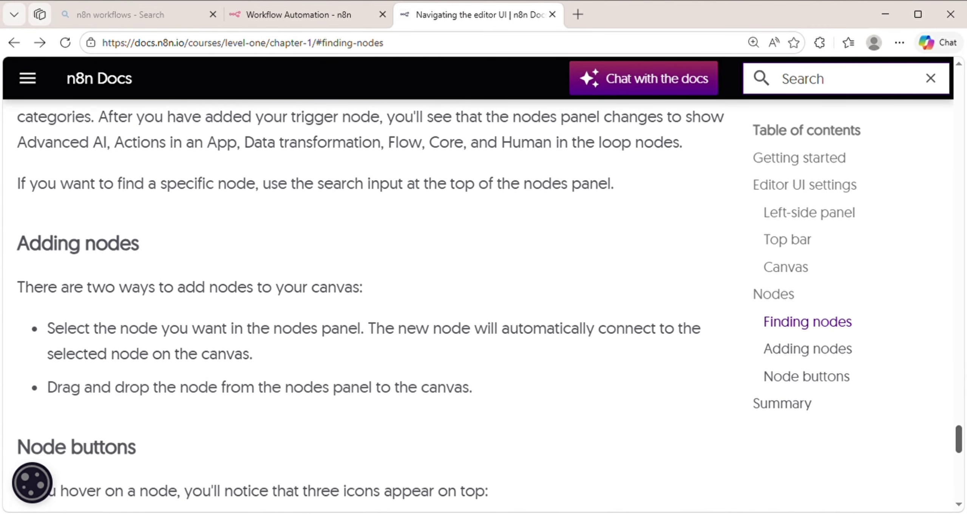
scroll(365, 302, down, 2)
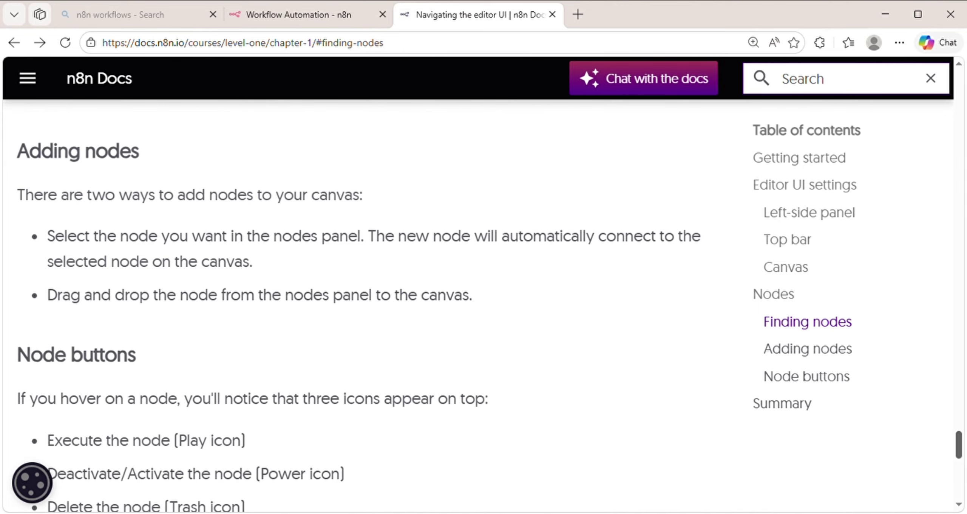
scroll(137, 350, down, 3)
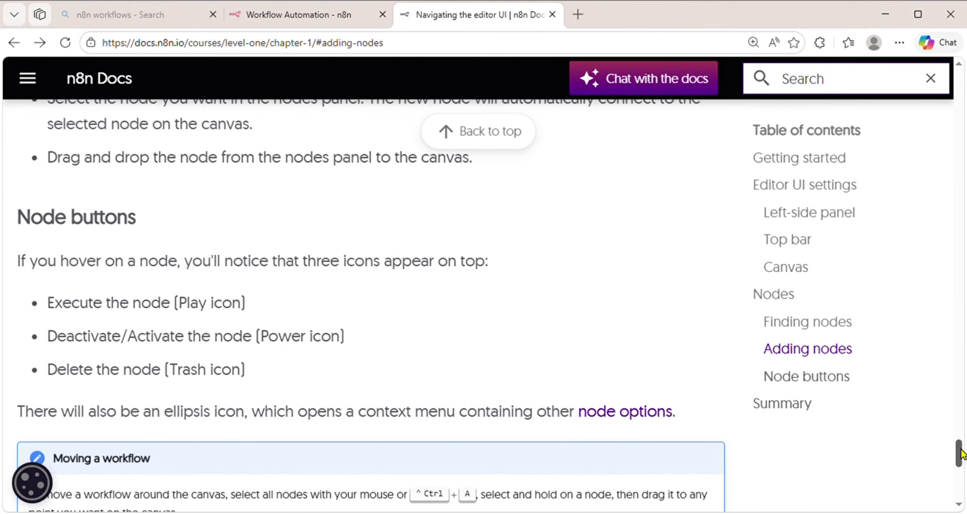
scroll(427, 168, down, 2)
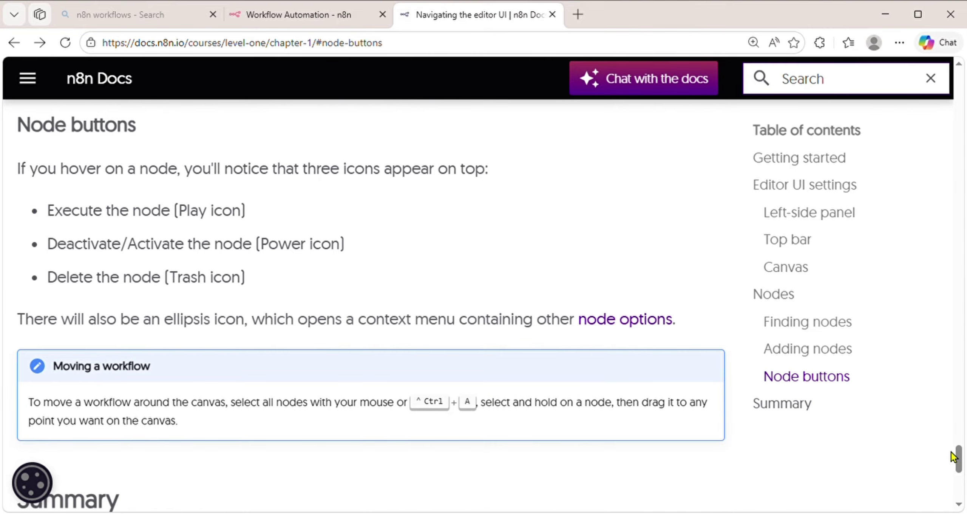
Read the lesson's Summary and continue to the next lesson, Building a mini-workflow.
drag(956, 455, 959, 477)
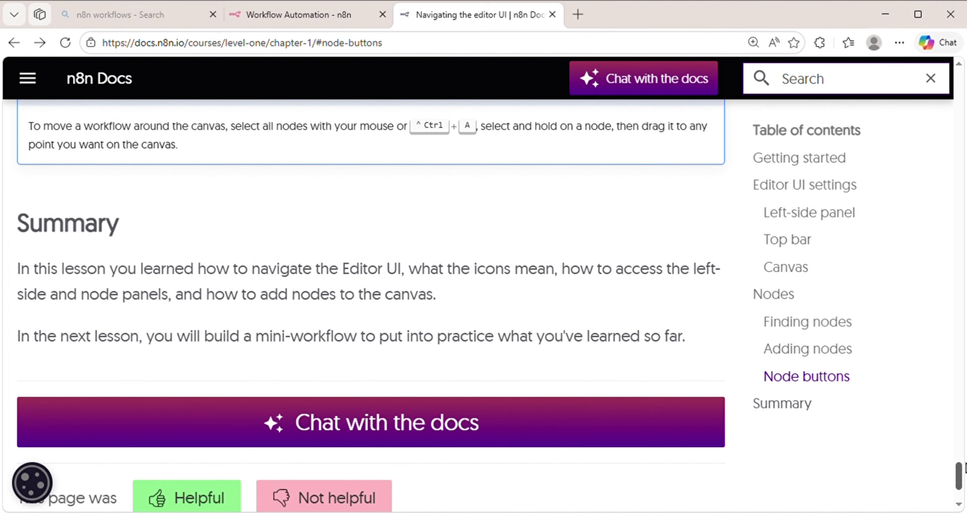
drag(959, 476, 961, 487)
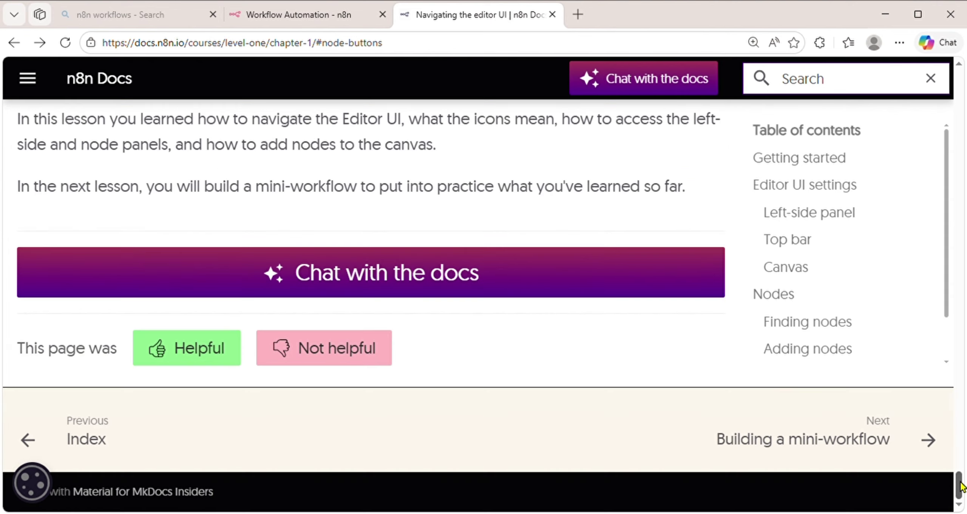
click(876, 442)
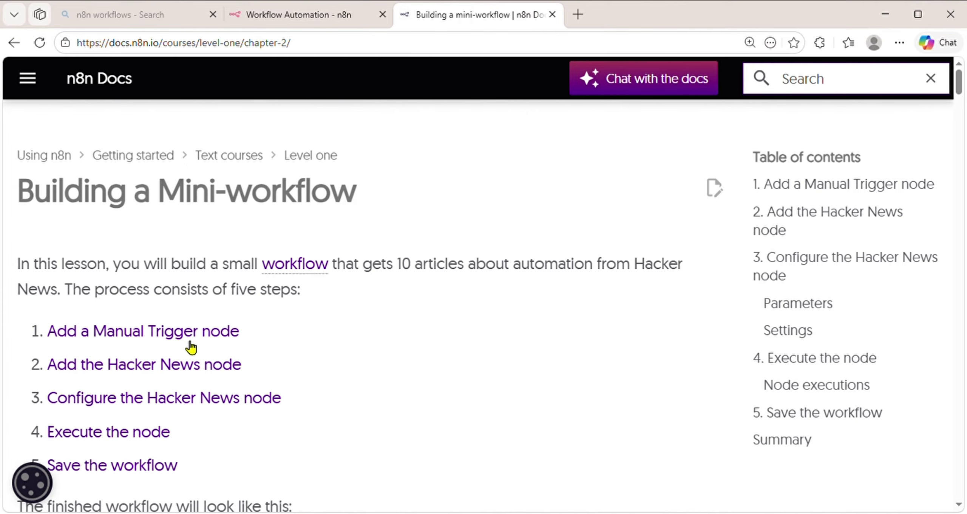
Read the mini-workflow lesson's step list, highlighting the first four steps one by one, and examine the finished workflow diagram.
drag(43, 326, 250, 344)
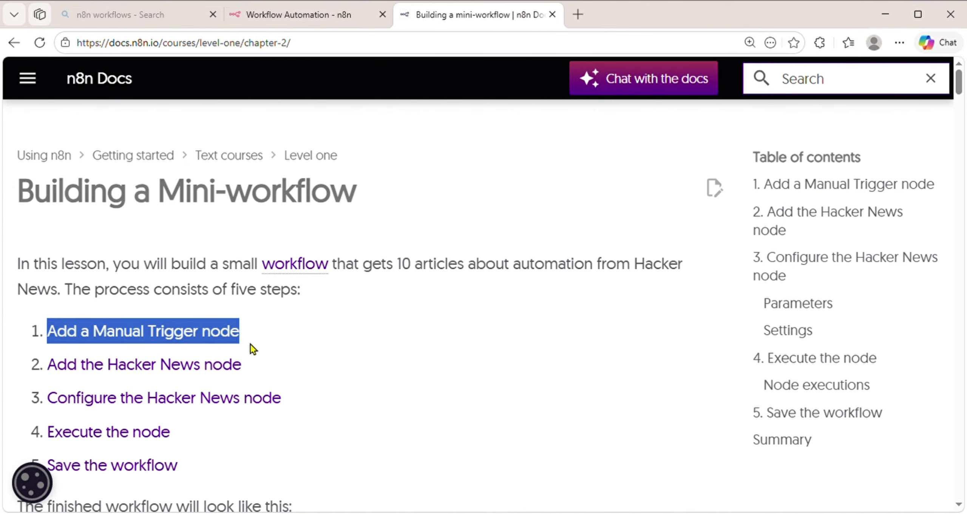
click(45, 369)
drag(45, 369, 233, 380)
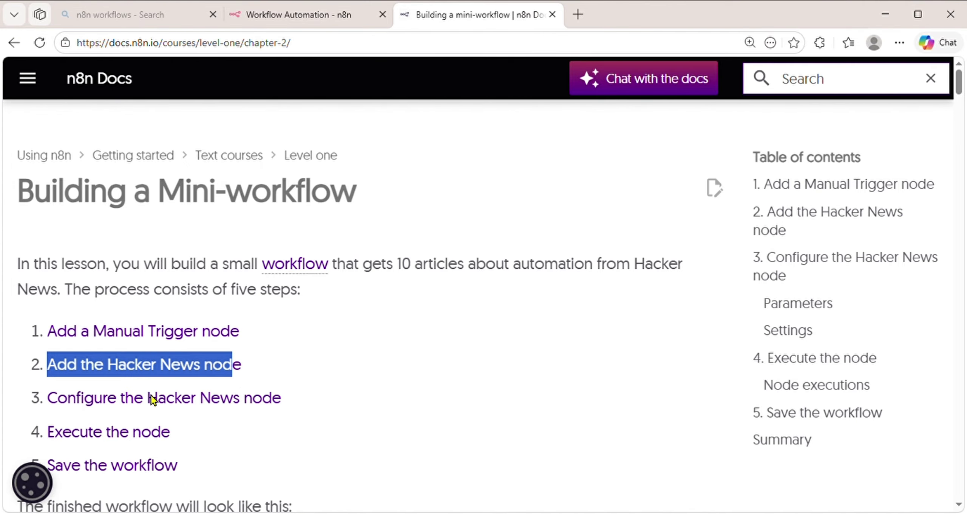
drag(54, 404, 271, 413)
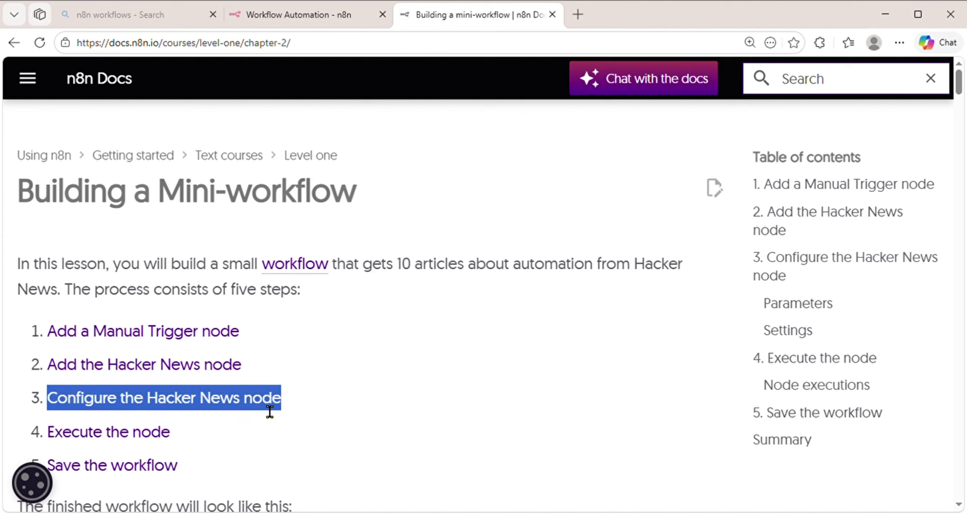
click(186, 431)
drag(186, 431, 73, 445)
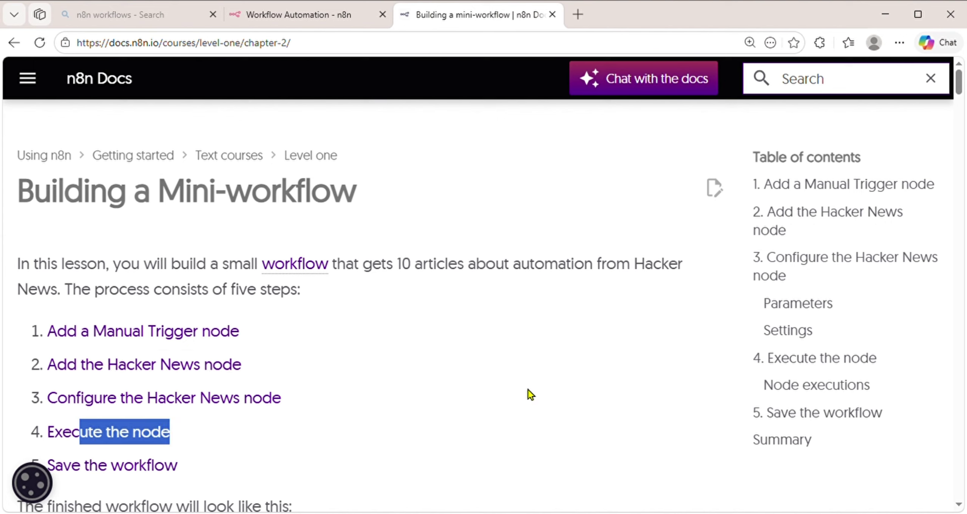
click(218, 423)
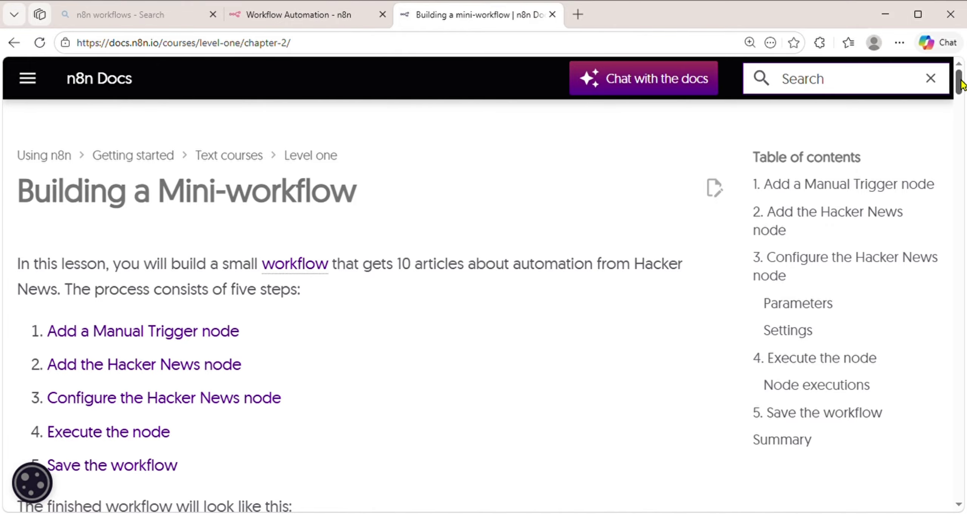
drag(960, 85, 959, 104)
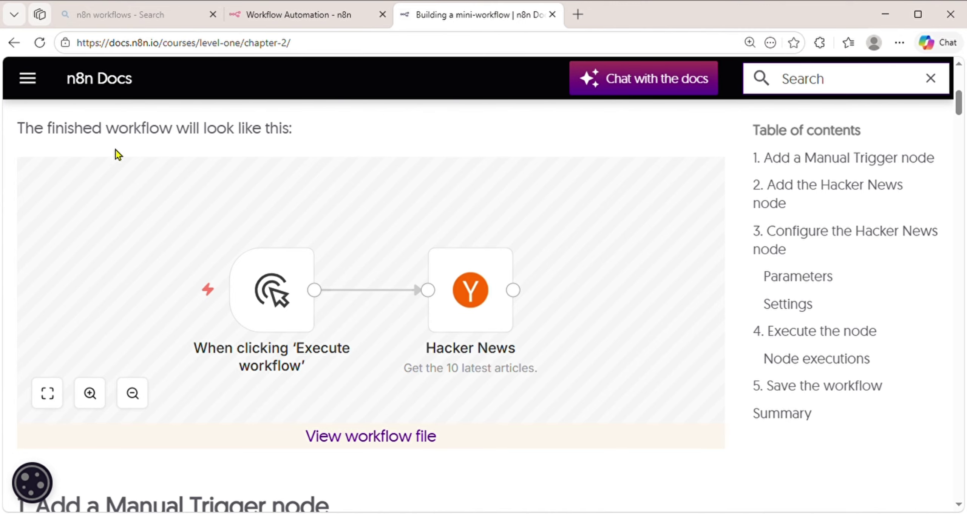
mouse_move(351, 254)
Add a Trigger manually node to the new n8n workflow and move it further left on the canvas.
click(327, 14)
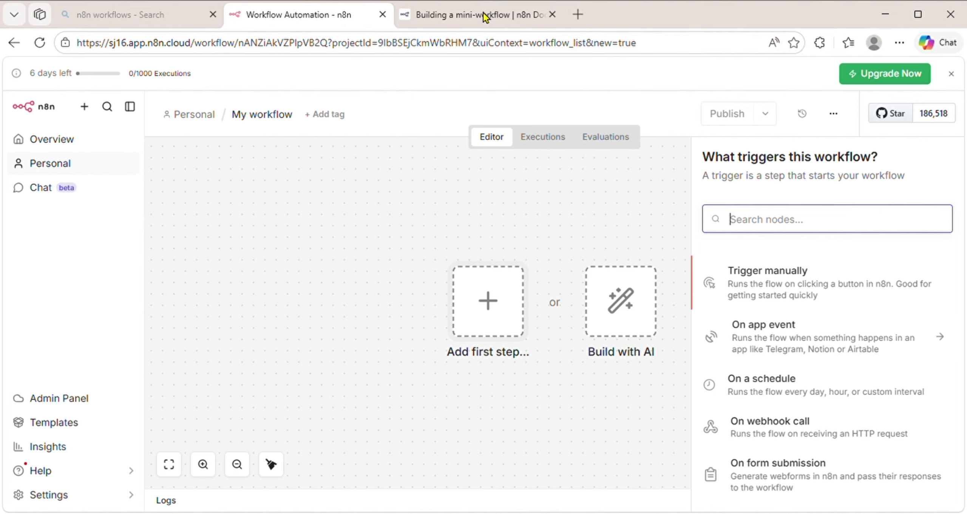
click(776, 280)
drag(503, 284, 414, 293)
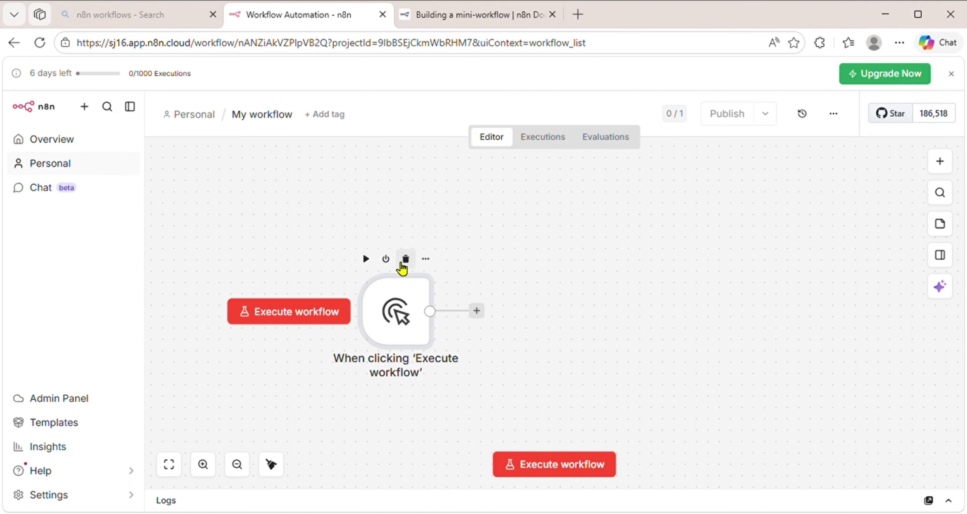
Open the manual trigger node from its options, check its parameters and close it again.
click(436, 261)
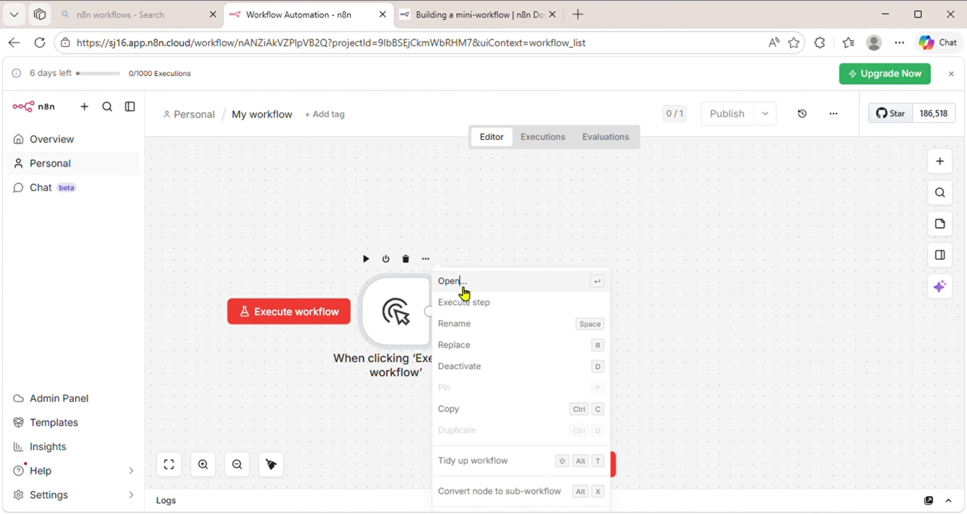
click(463, 292)
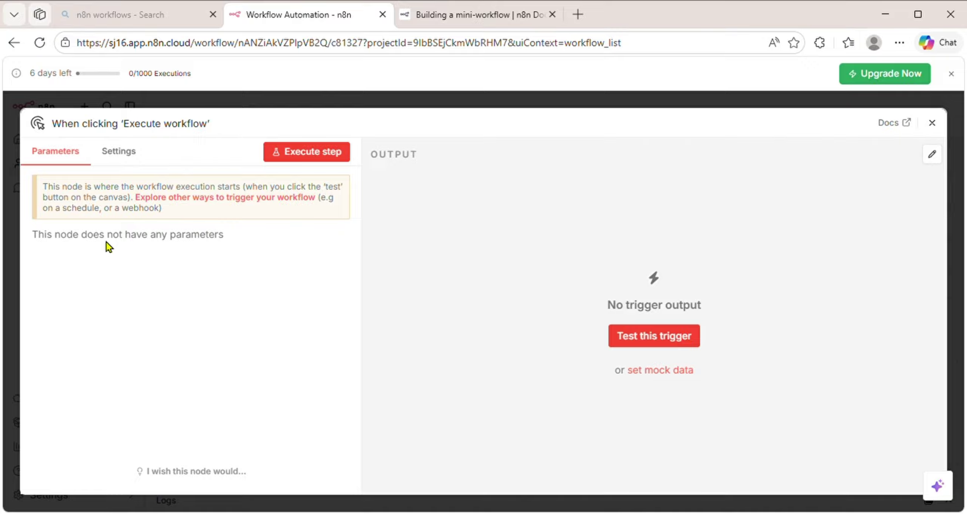
click(932, 123)
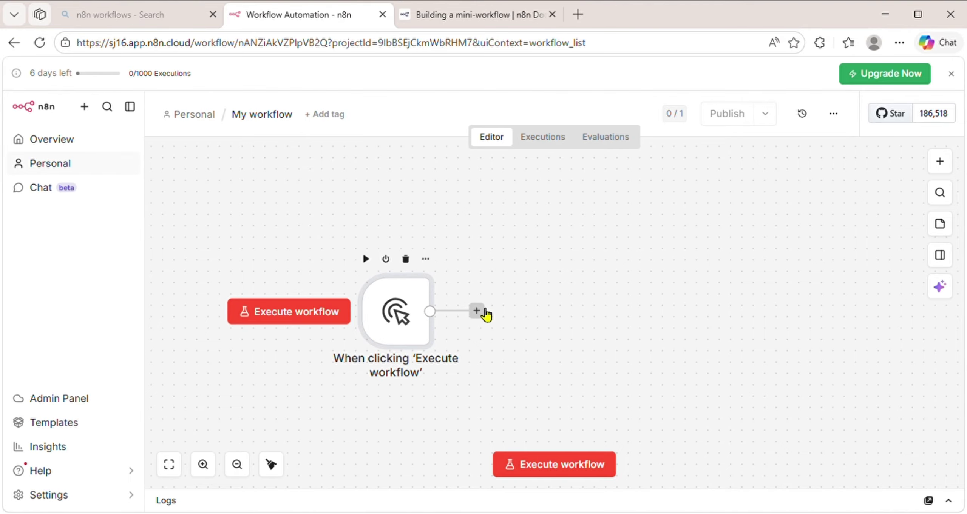
Start adding a node after the manual trigger, search for "hac" and open the Hacker News actions.
click(485, 312)
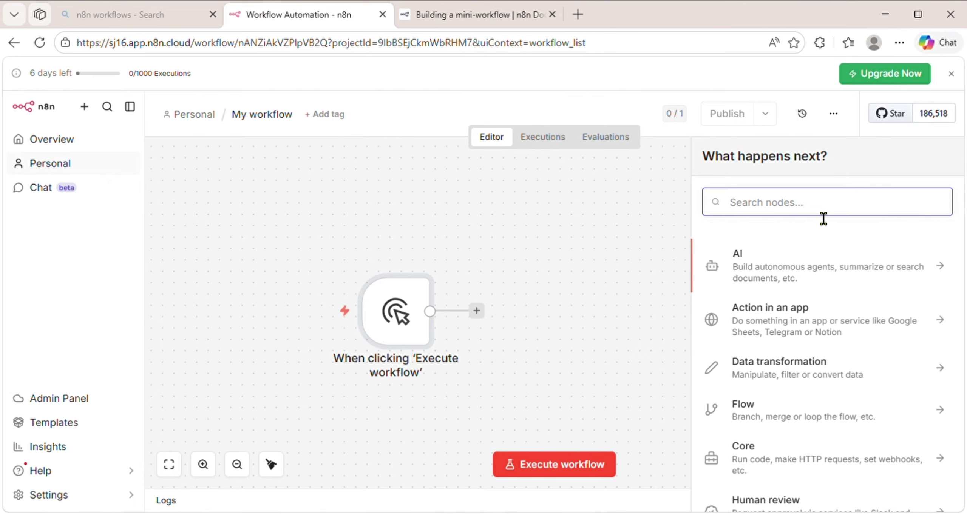
text(hacj)
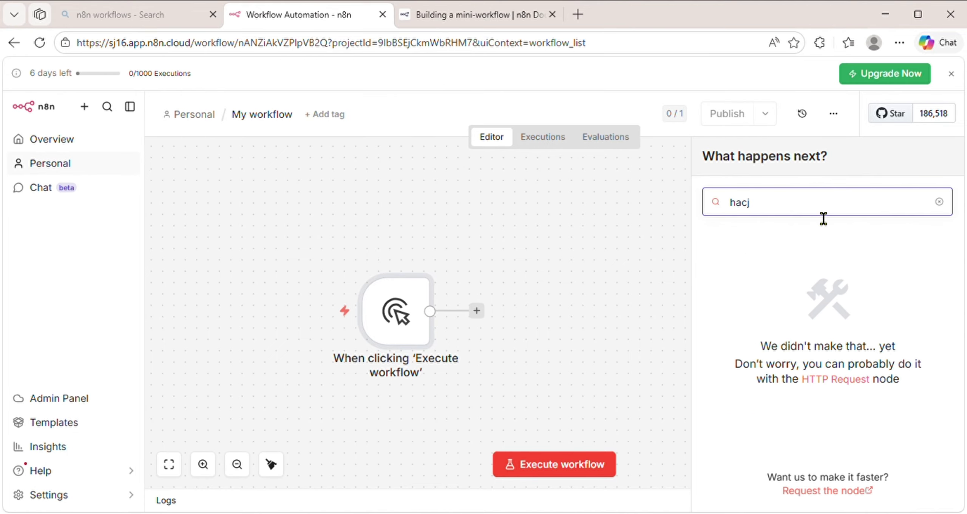
key(BackSpace)
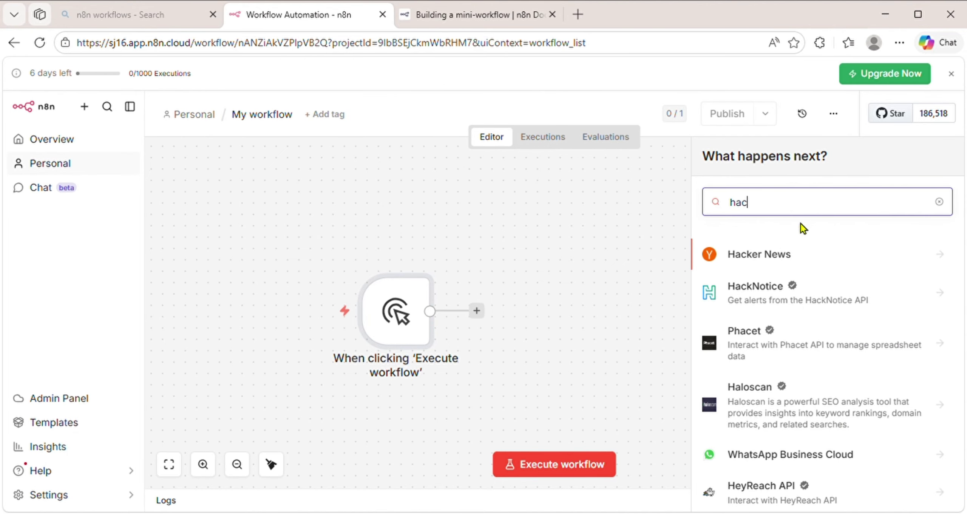
click(793, 251)
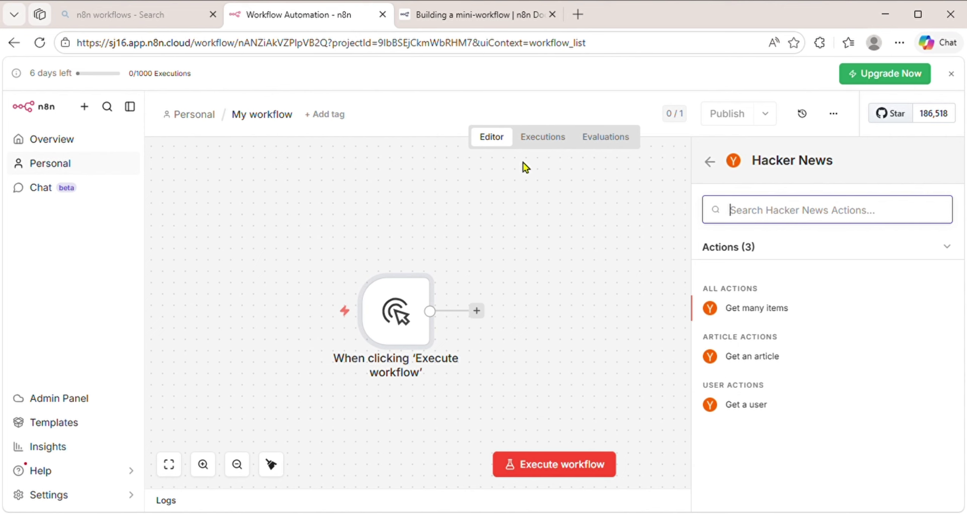
Check the lesson's section on adding the Hacker News node, highlighting its third instruction, and add the Get many items action to the workflow.
click(448, 17)
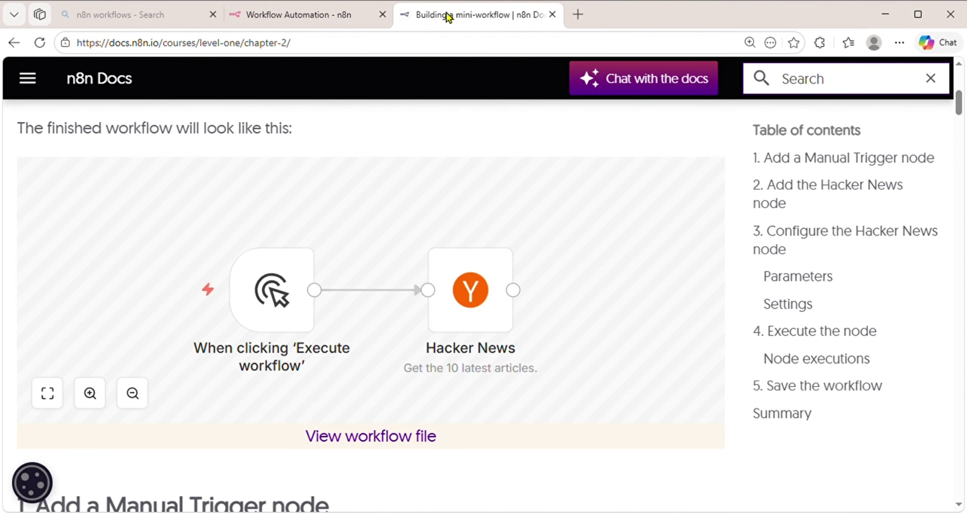
mouse_move(378, 358)
drag(958, 105, 958, 123)
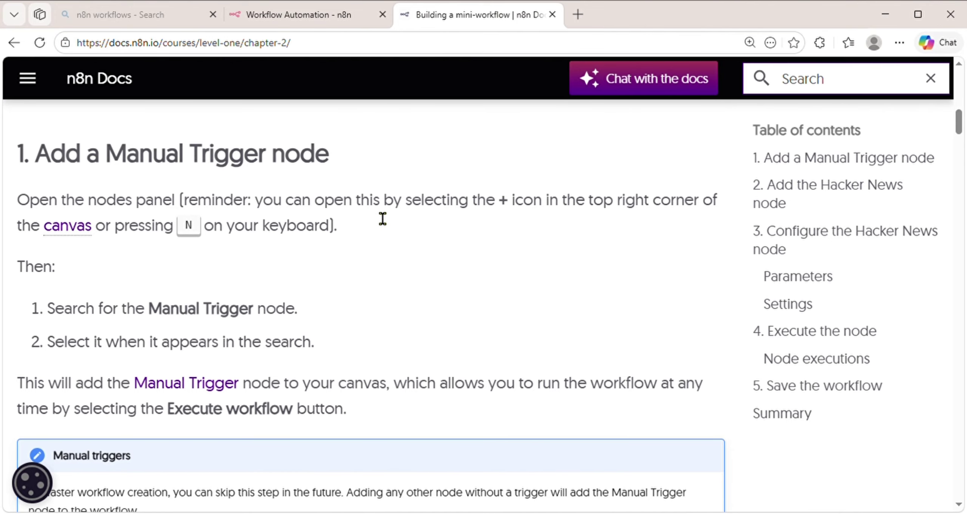
drag(958, 121, 958, 145)
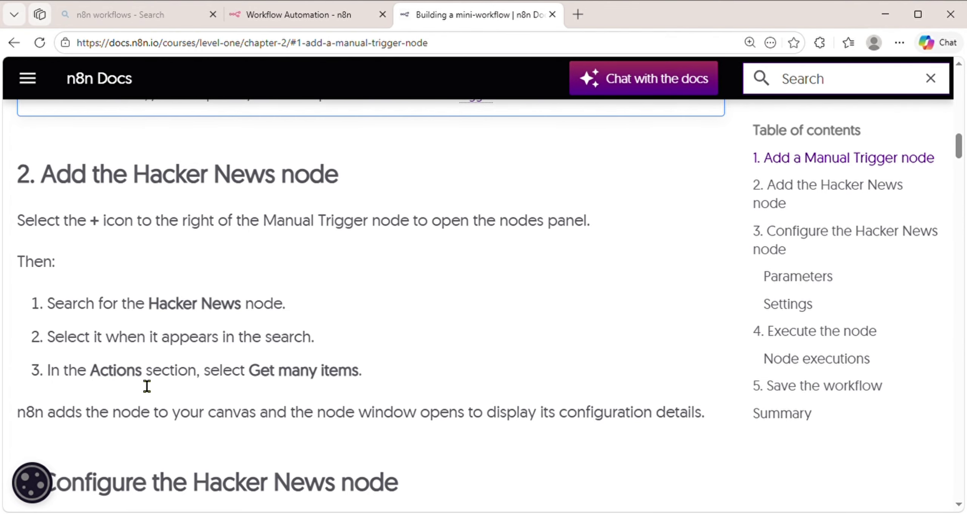
drag(52, 384, 368, 382)
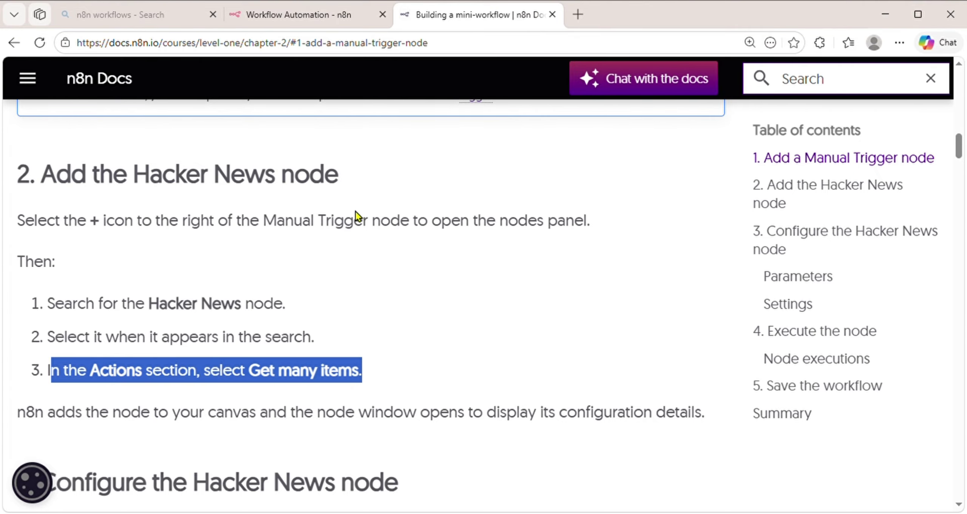
click(289, 17)
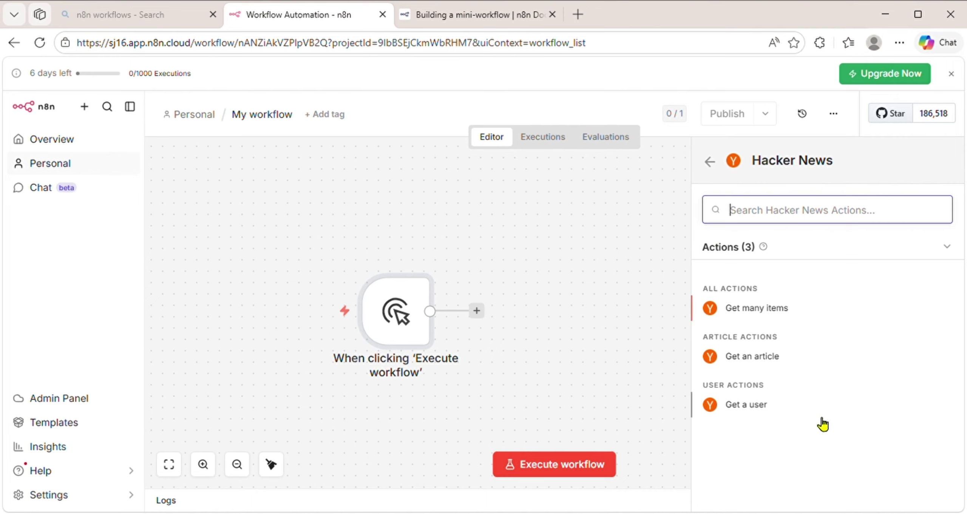
click(766, 313)
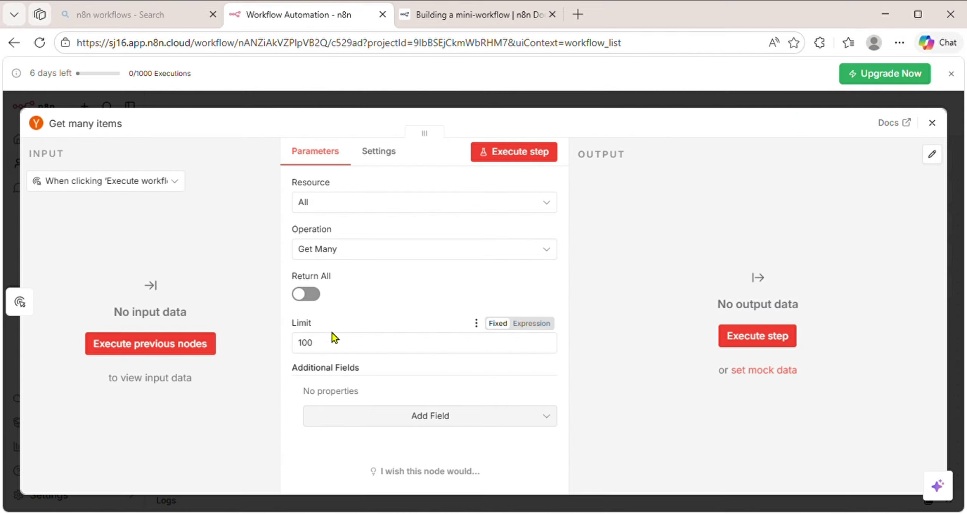
mouse_move(321, 323)
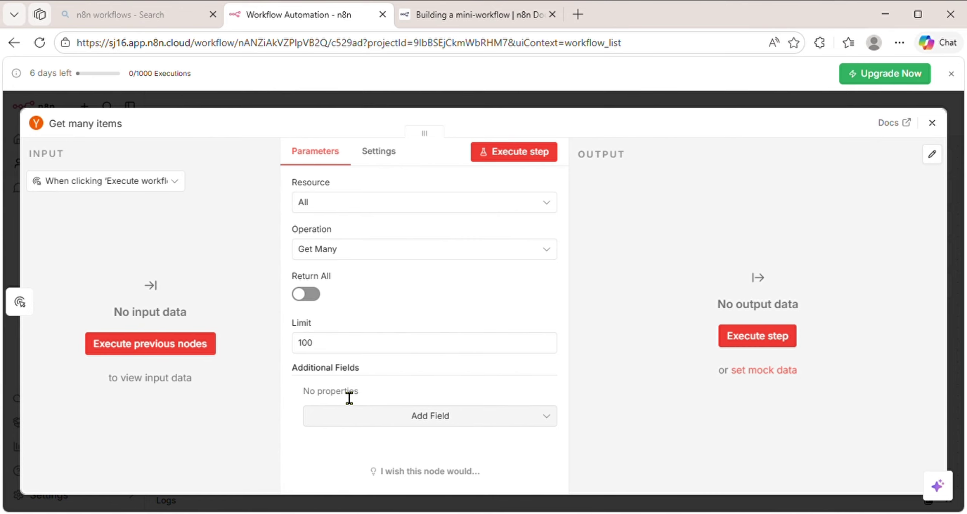
Read the lesson's section on configuring the Hacker News node, highlighting the Parameters, Settings and Docs descriptions, and examine the required parameters.
click(483, 15)
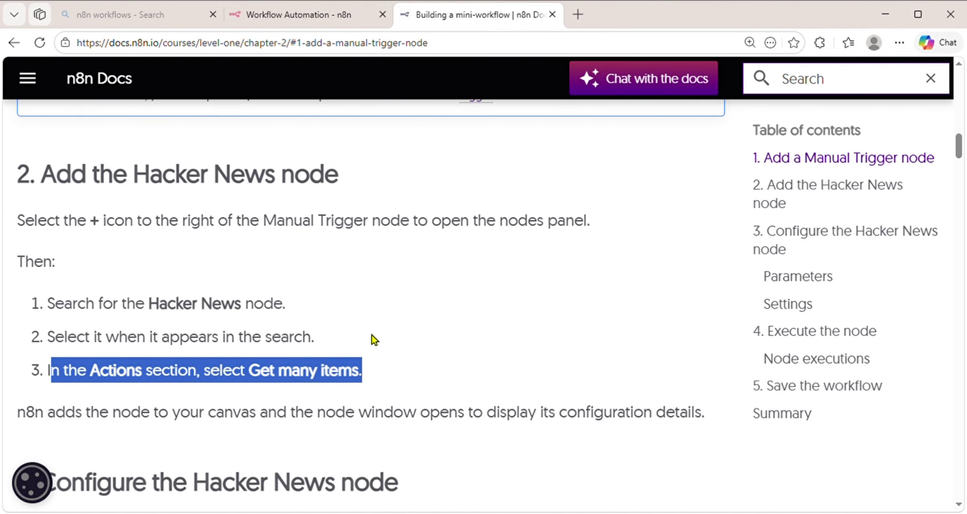
click(83, 431)
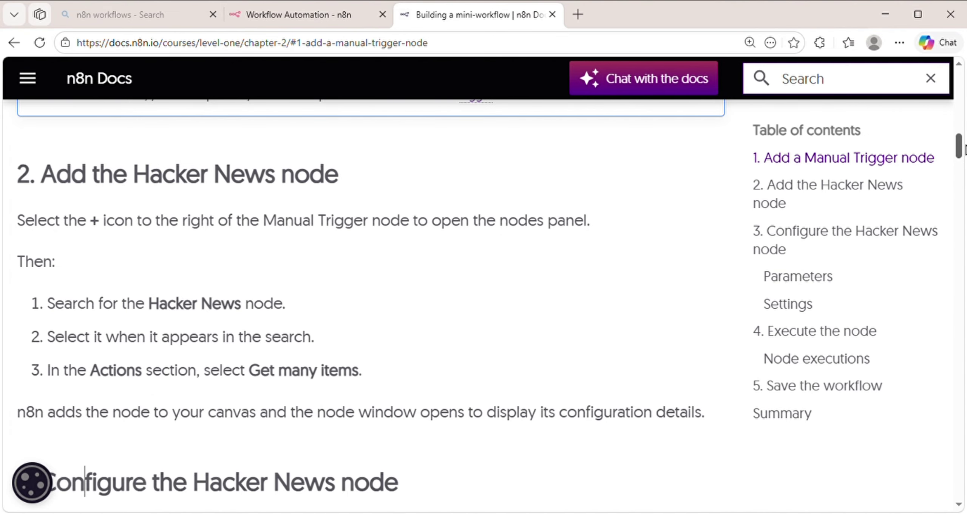
scroll(960, 151, down, 6)
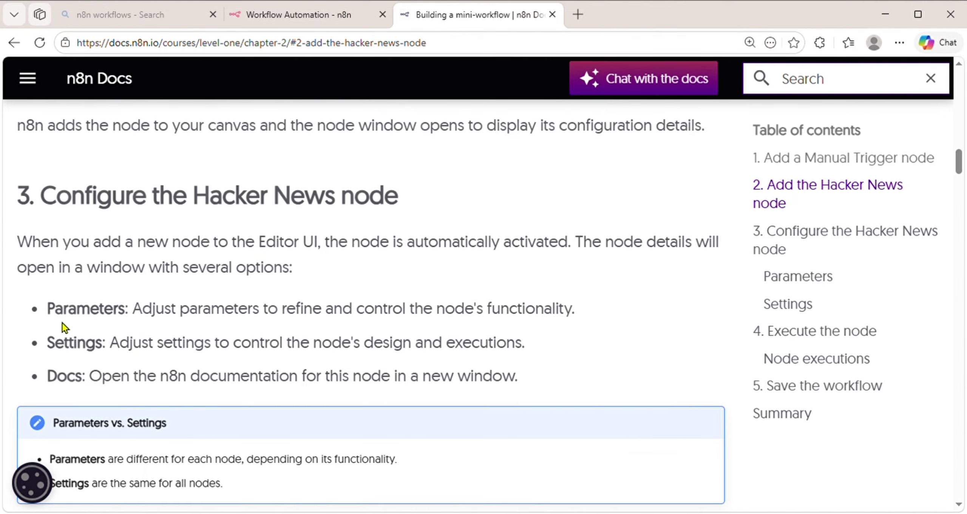
drag(52, 322, 567, 321)
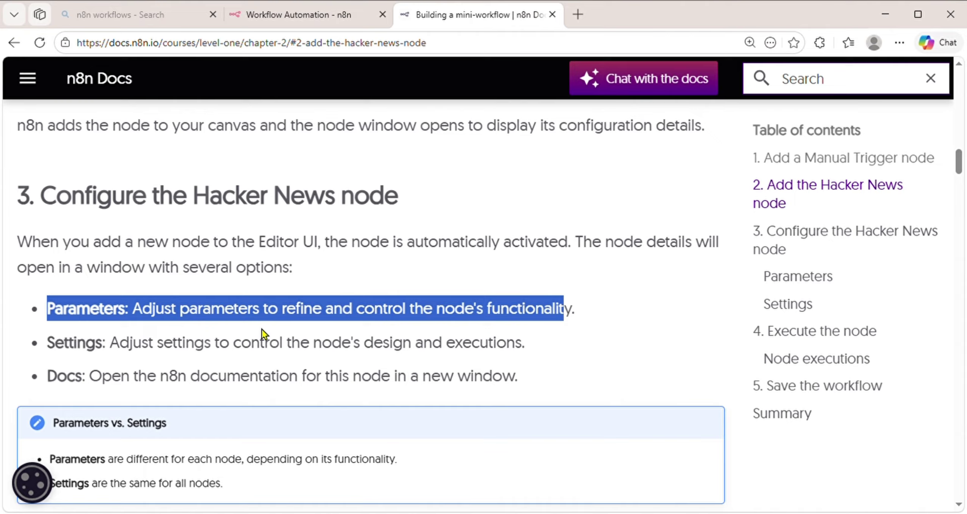
click(134, 355)
drag(119, 342, 531, 361)
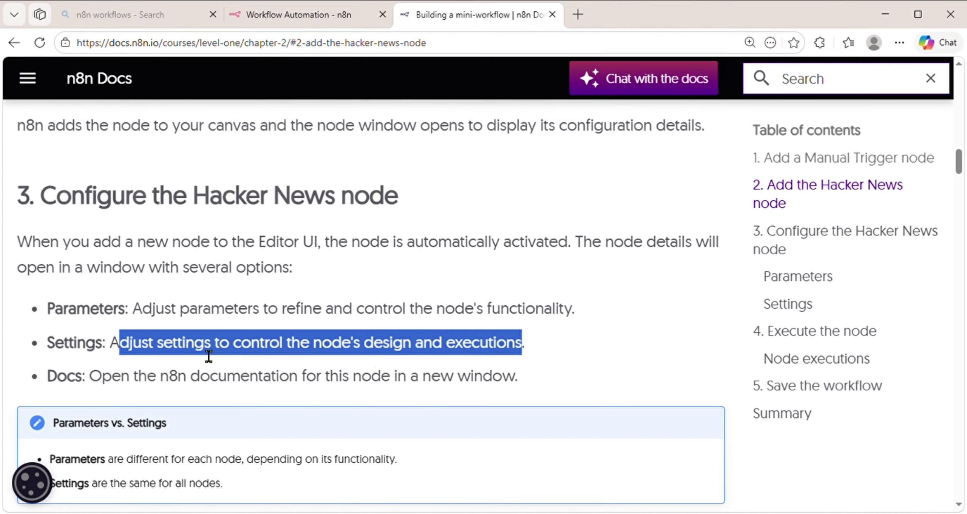
click(116, 383)
drag(106, 383, 511, 376)
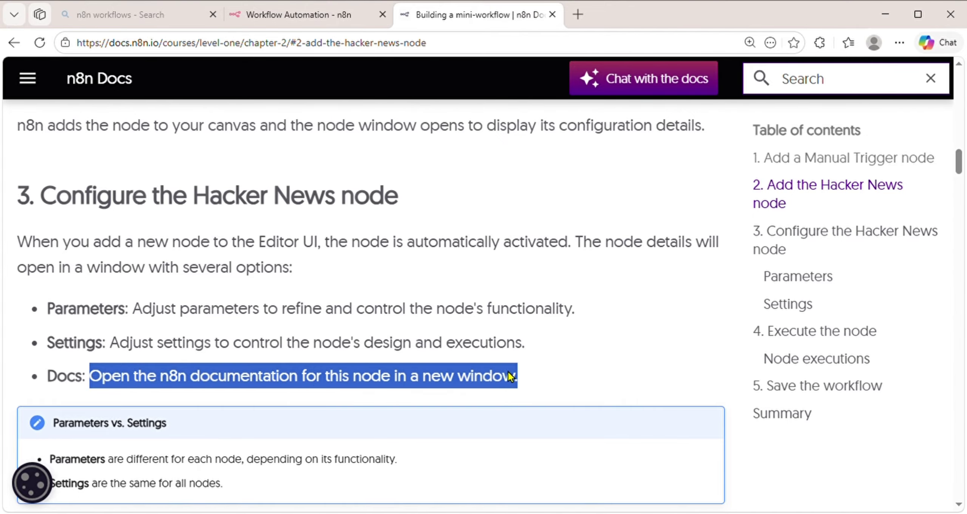
click(422, 388)
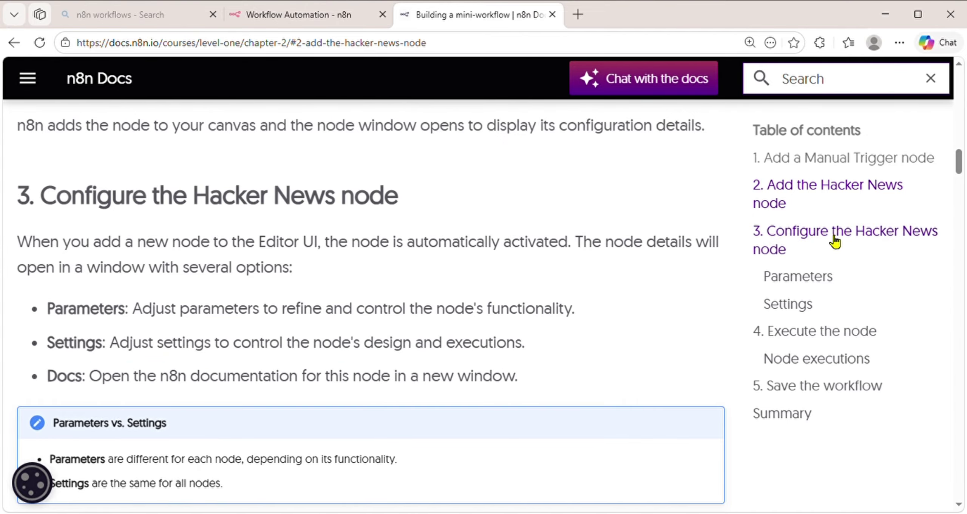
scroll(958, 164, down, 4)
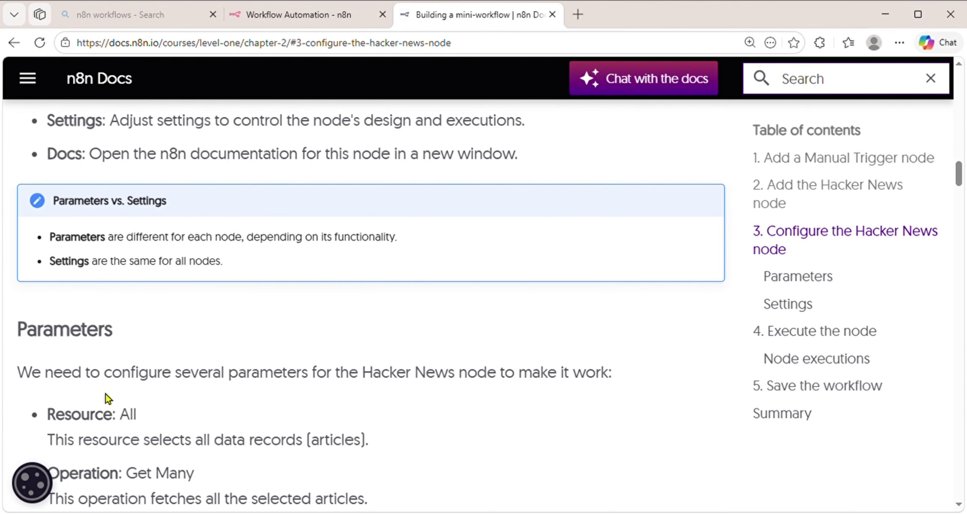
drag(960, 168, 959, 182)
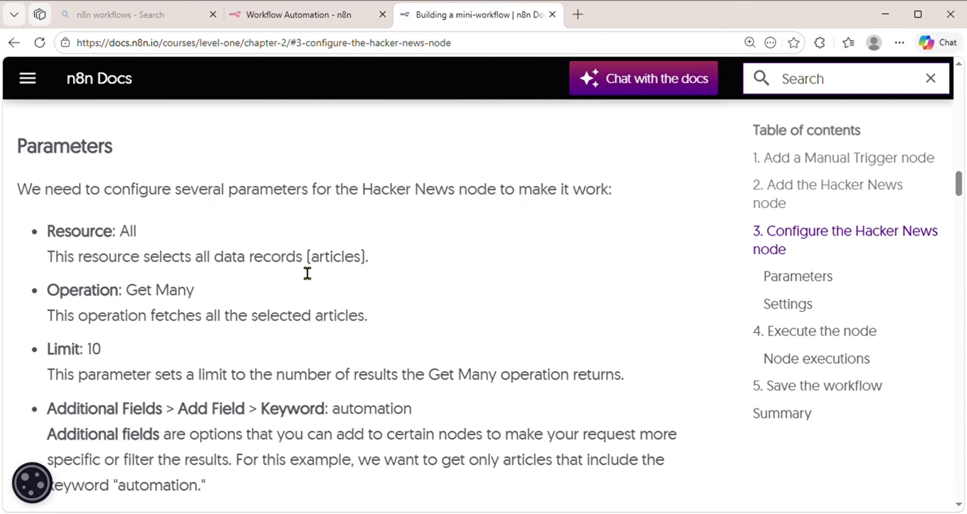
Set the Hacker News node's Resource to All and Operation to Get Many, checking both against the lesson.
click(293, 17)
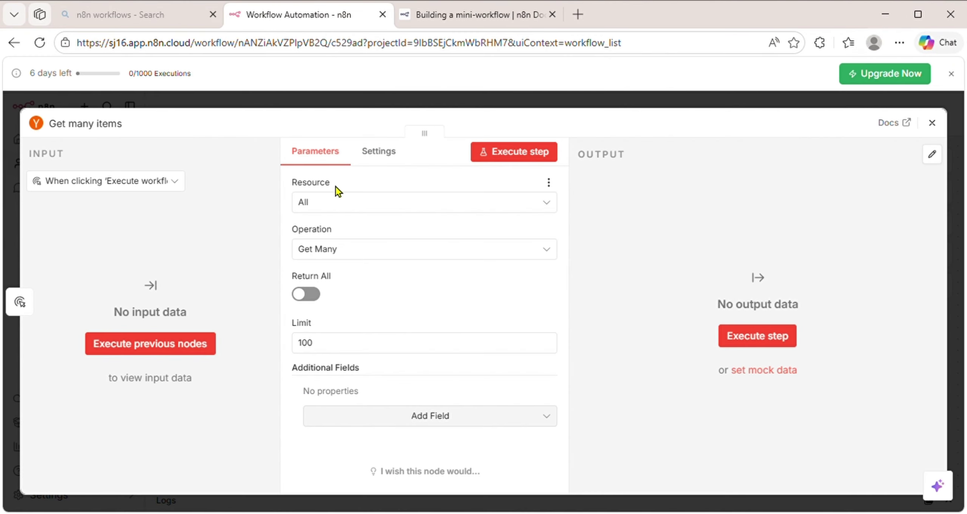
click(321, 204)
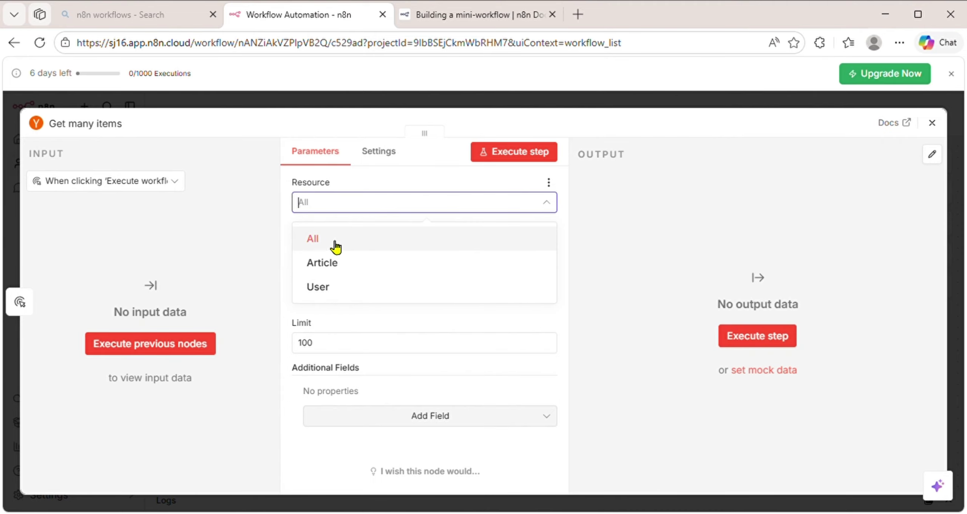
click(329, 243)
click(438, 15)
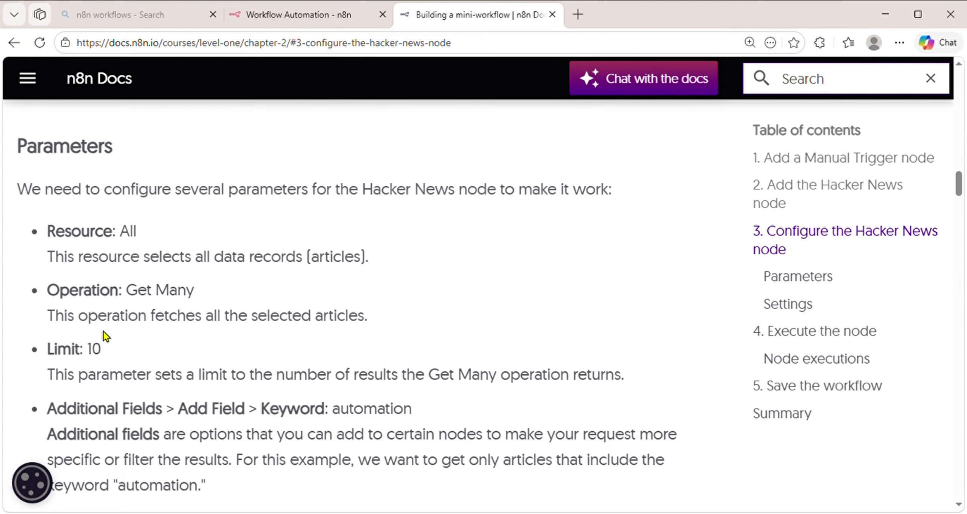
click(279, 24)
click(192, 272)
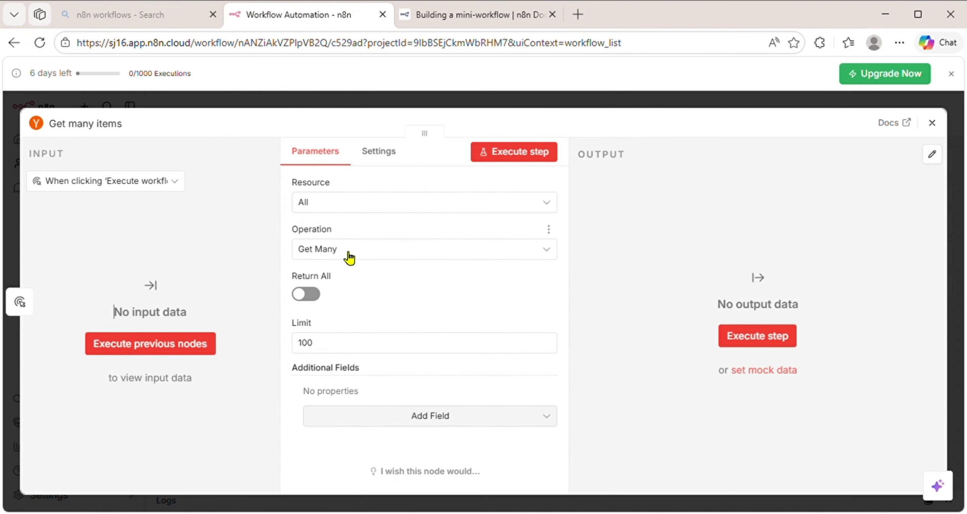
click(347, 260)
click(294, 284)
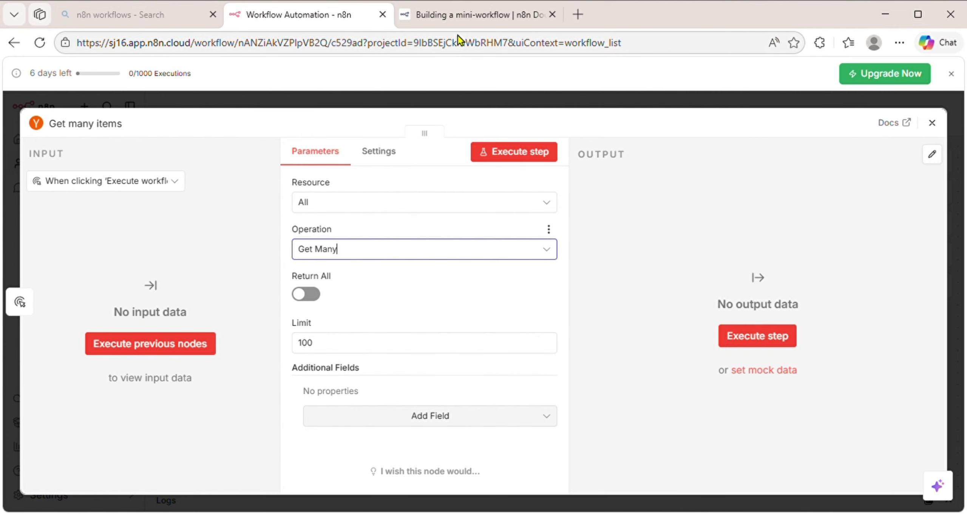
Check the lesson's limit value and set the Hacker News node's Limit to 10.
click(444, 14)
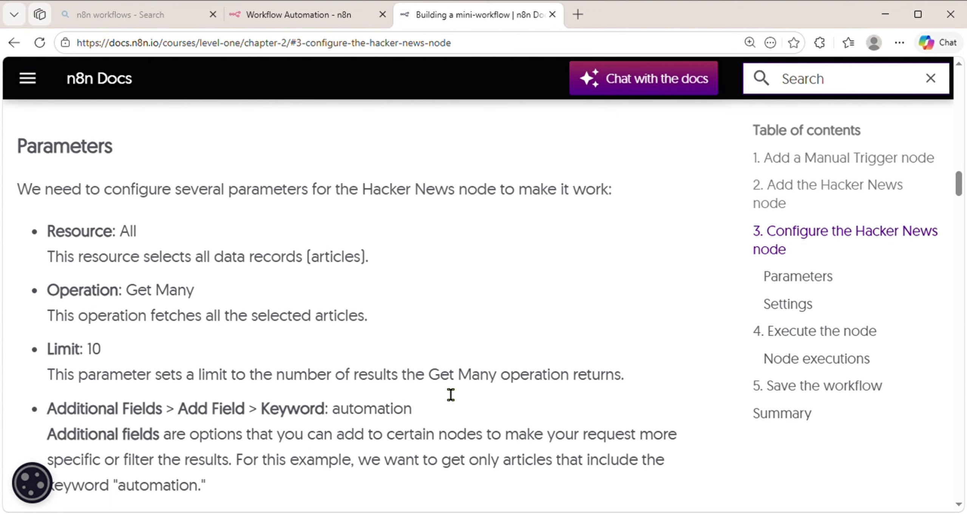
click(304, 13)
click(265, 299)
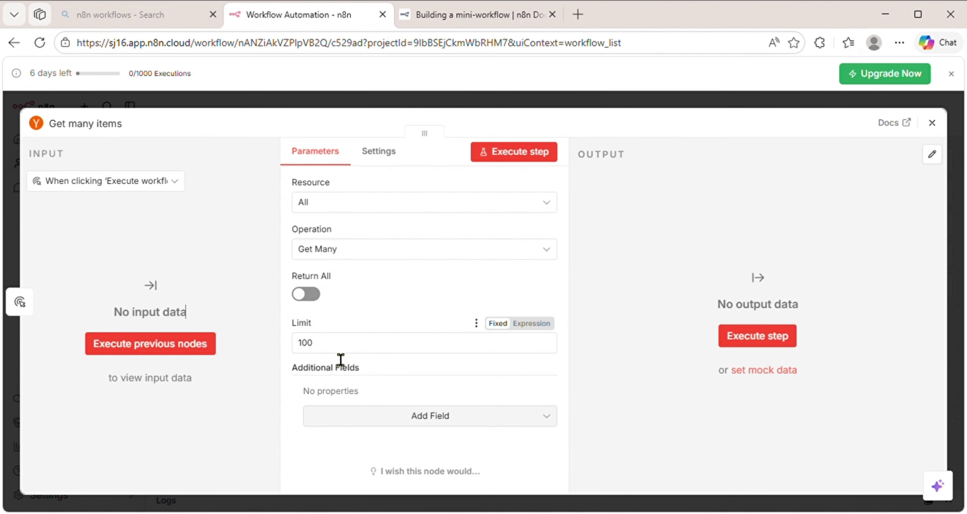
click(346, 352)
key(BackSpace)
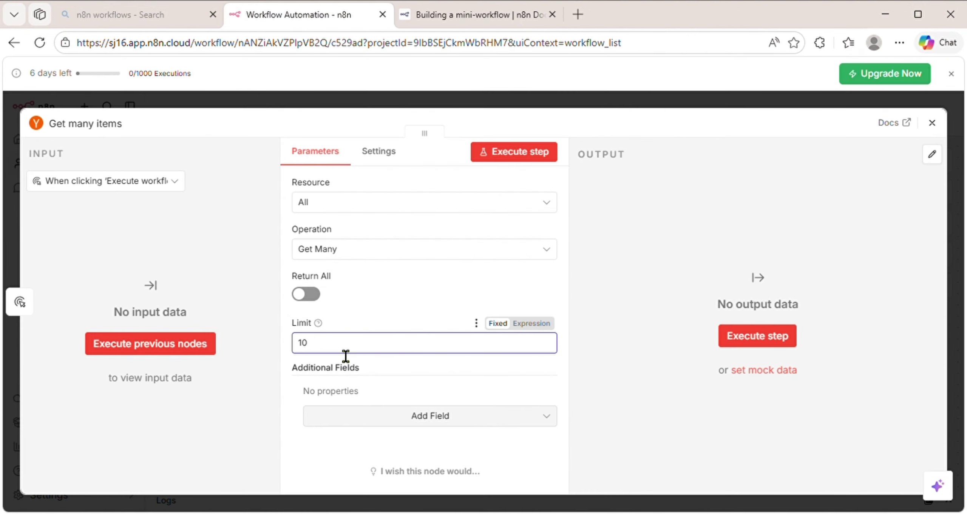
click(269, 367)
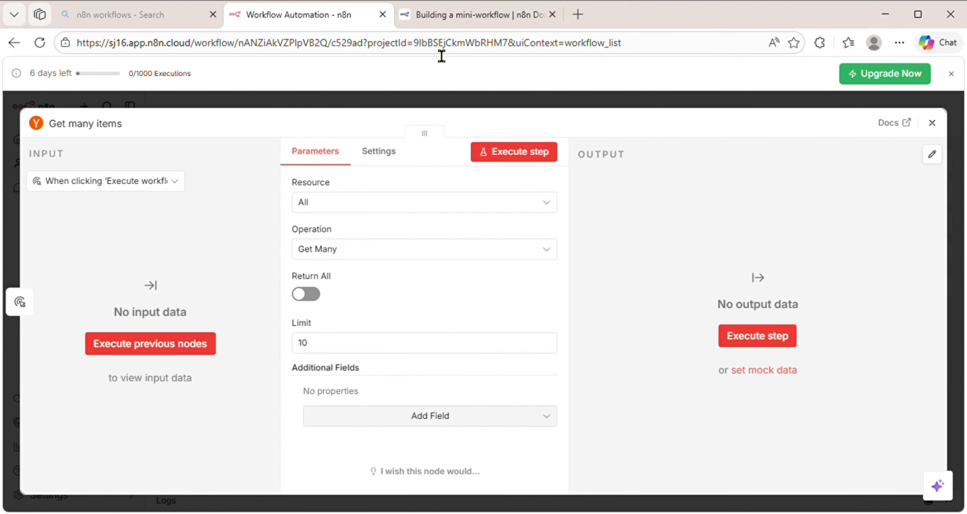
Review the lesson's introduction, highlighting the aim of getting 10 articles about automation from Hacker News, and return to the workflow.
click(448, 15)
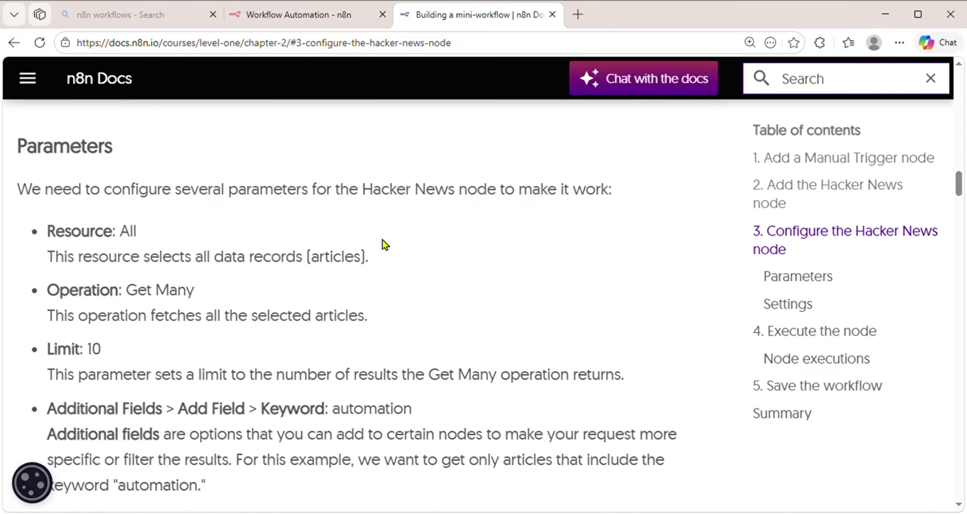
scroll(373, 257, up, 15)
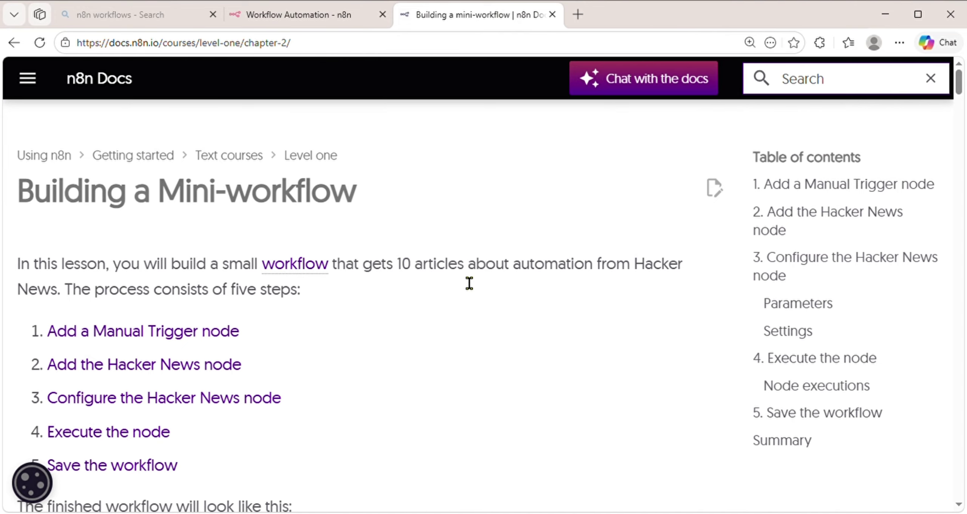
drag(397, 278, 678, 290)
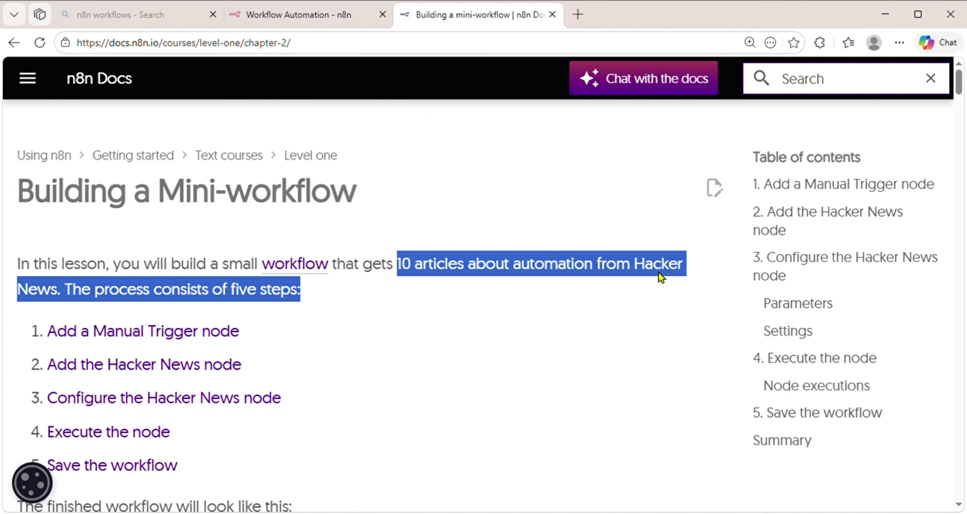
click(641, 266)
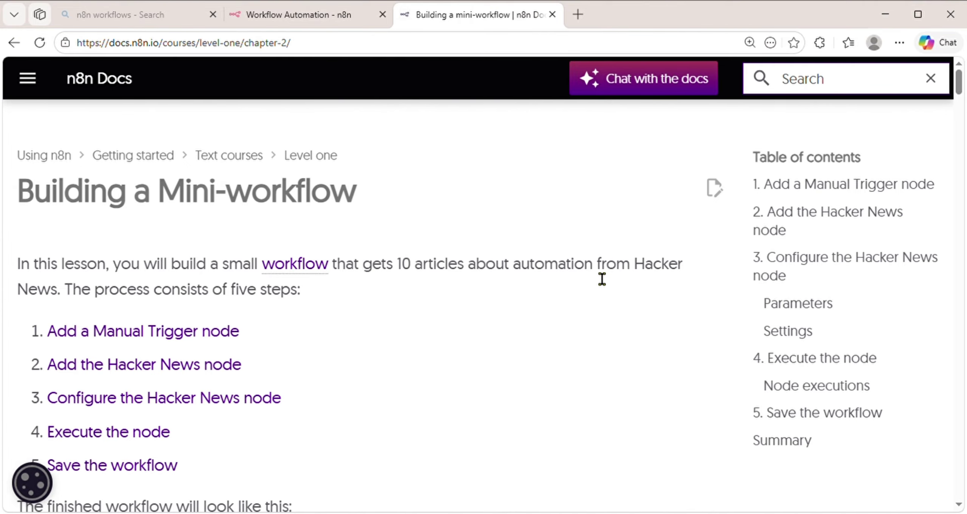
click(286, 17)
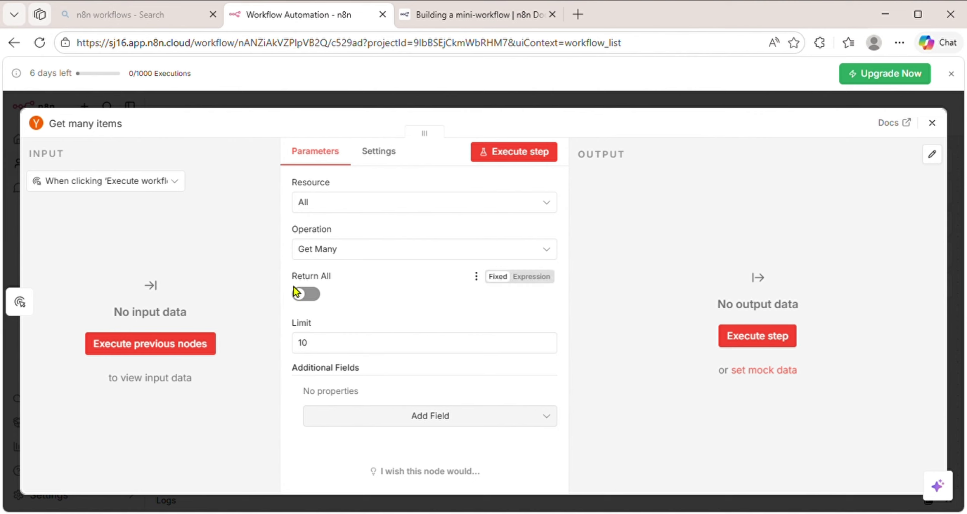
Add a Keyword additional field with the value automation to the Hacker News node and delete the field again.
click(421, 417)
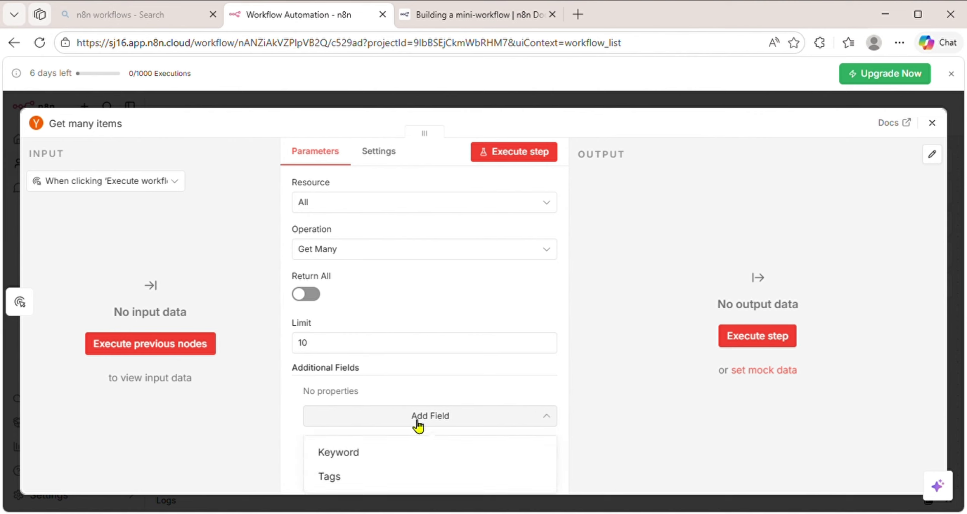
click(369, 453)
click(363, 421)
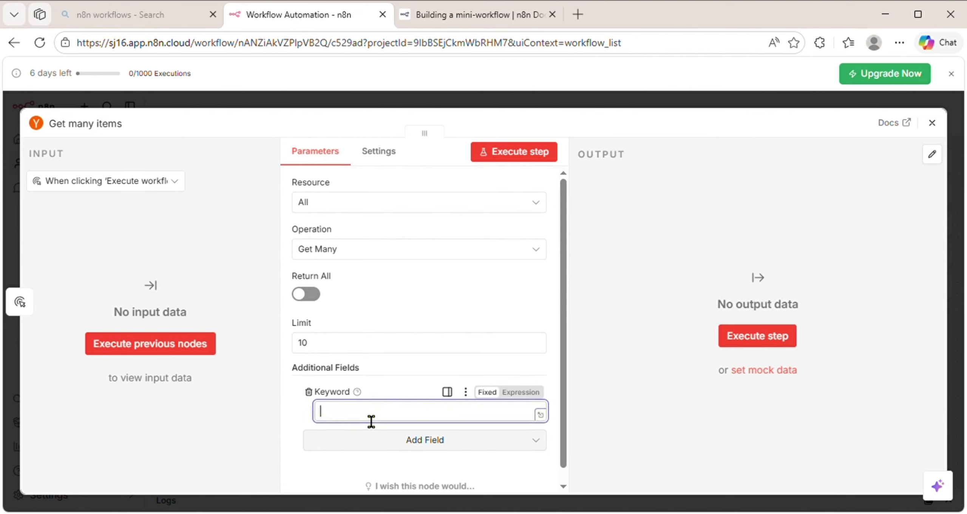
text(automation)
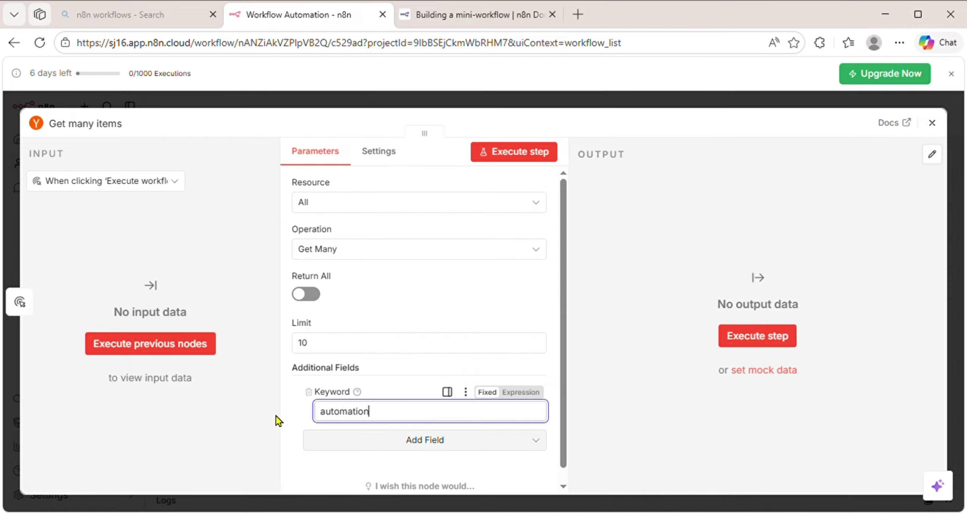
click(307, 392)
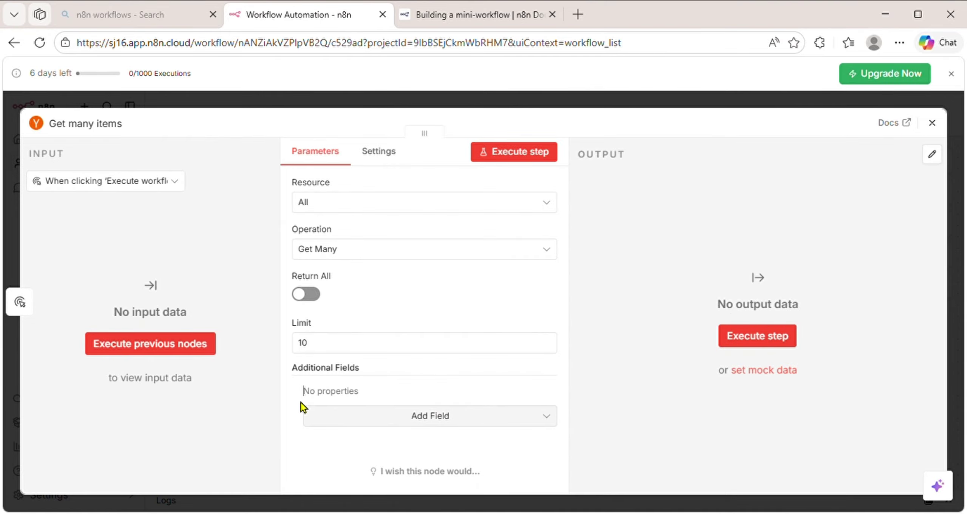
Add the Keyword additional field to the Hacker News node and set it to automation.
click(419, 413)
click(360, 450)
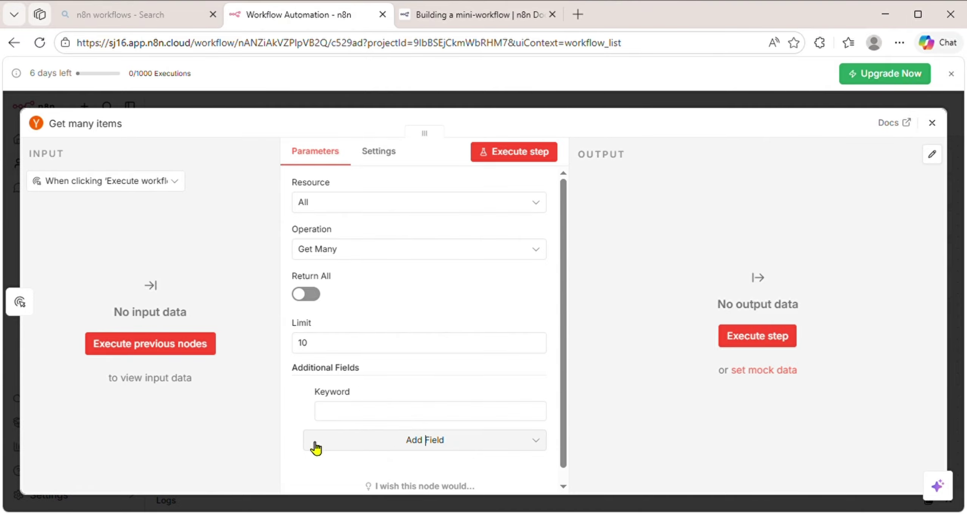
click(370, 418)
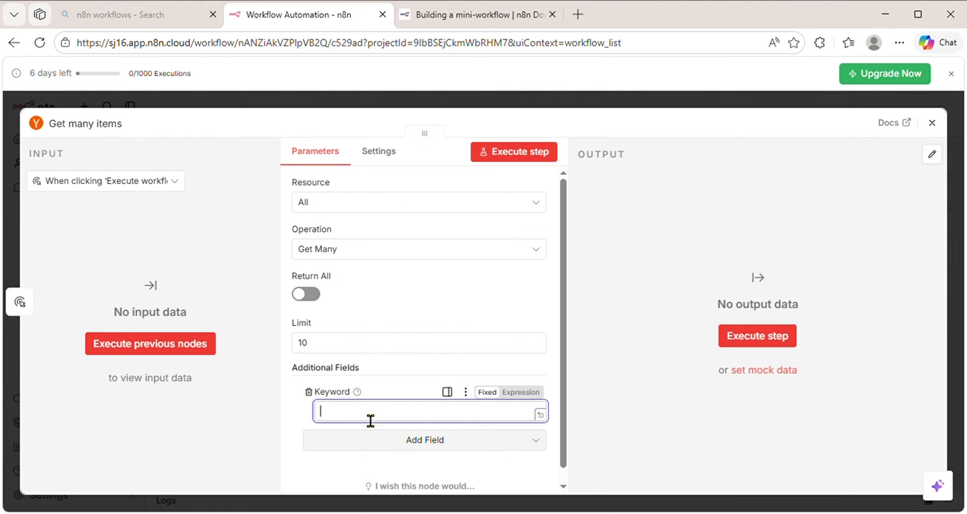
text(automation)
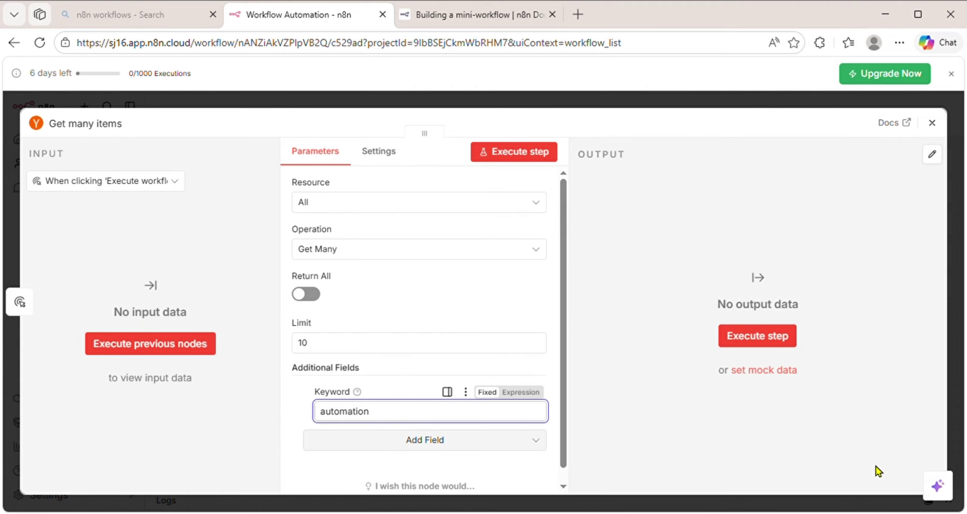
click(288, 394)
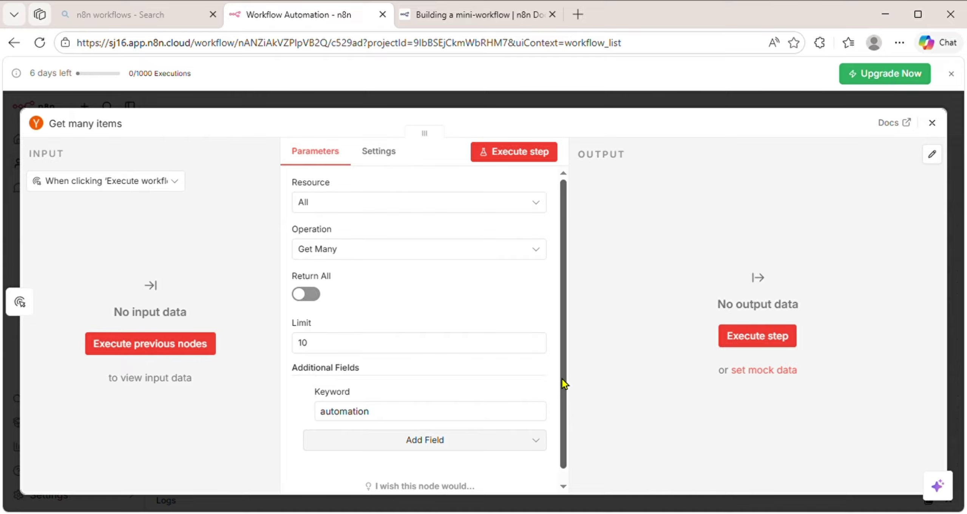
Compare the Hacker News node's configured parameters with the parameter example shown in the lesson.
scroll(564, 383, down, 1)
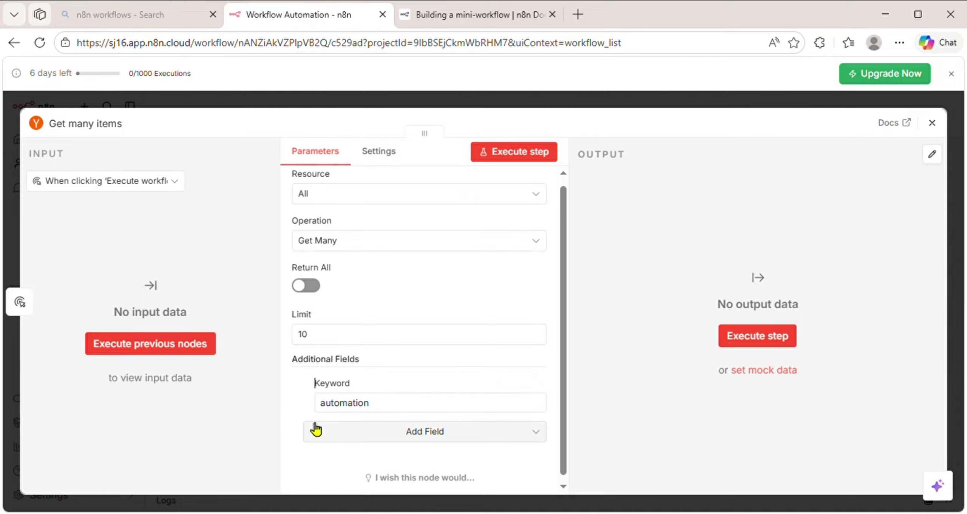
click(443, 15)
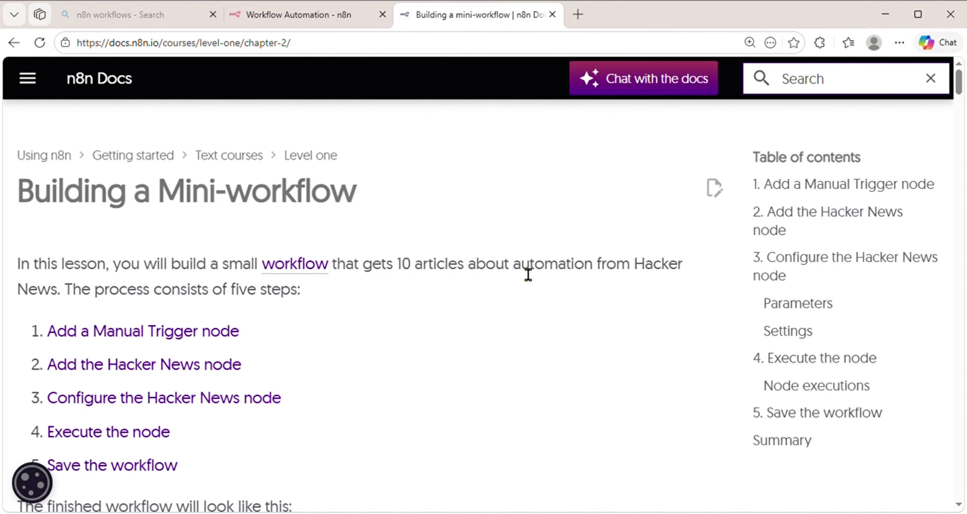
drag(959, 87, 959, 218)
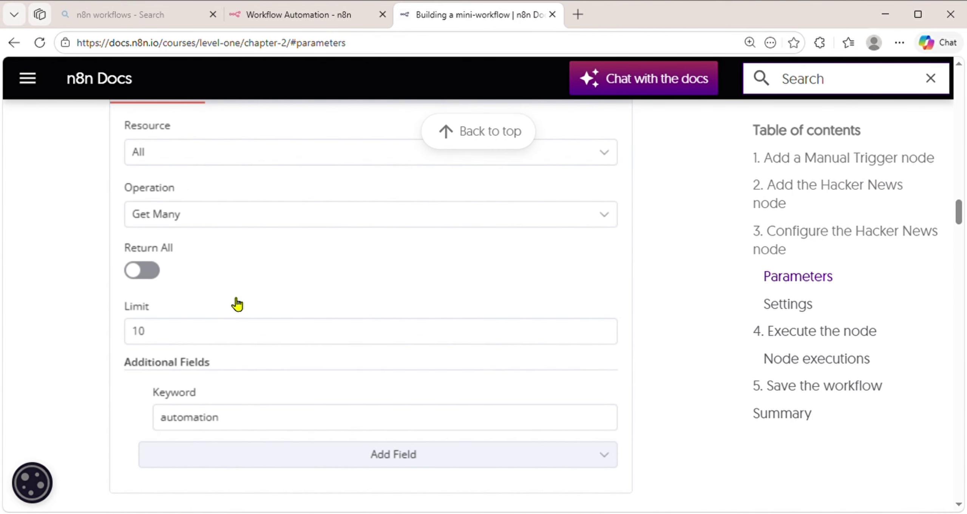
Copy "Get the 10 latest articles" from the lesson's Settings section into the Hacker News node's Notes and turn on Display Note in Flow.
drag(959, 215, 958, 236)
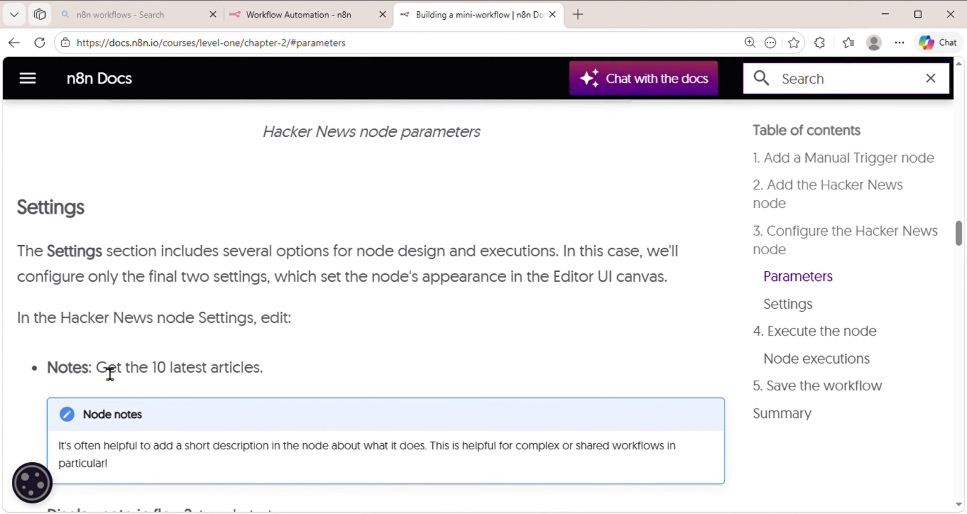
drag(108, 372, 269, 375)
key(ctrl+c)
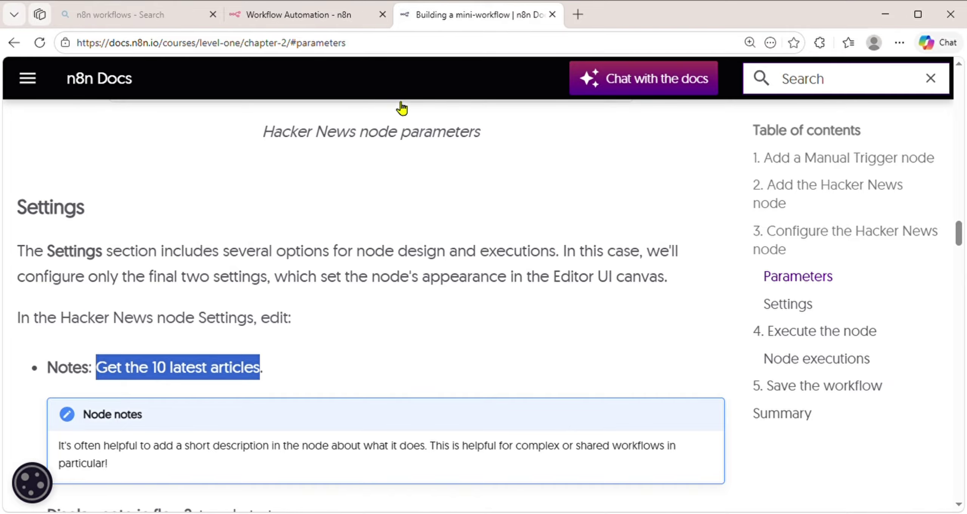
click(291, 15)
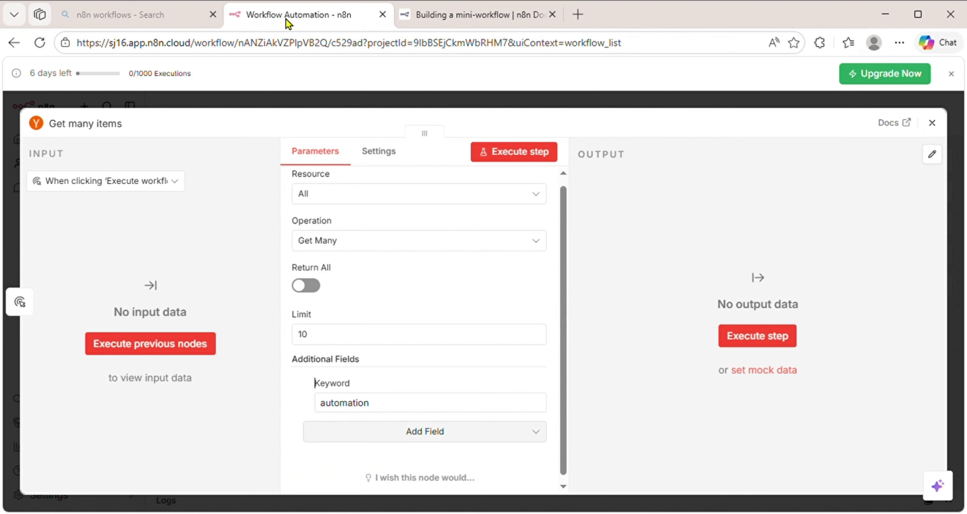
click(389, 156)
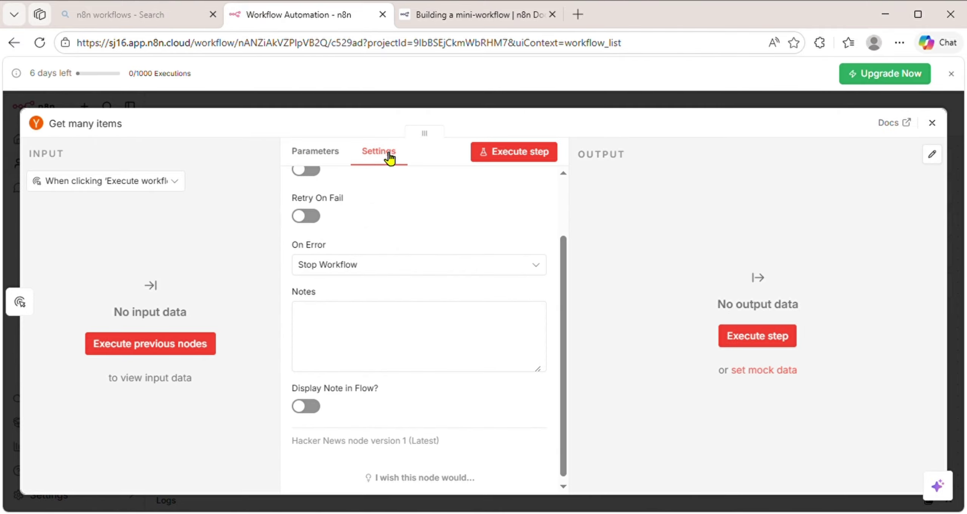
click(343, 321)
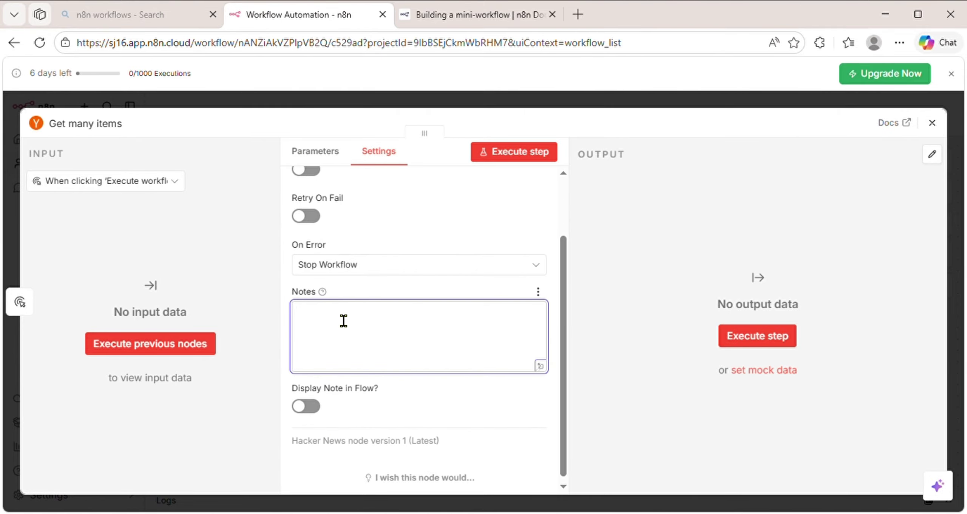
key(ctrl+v)
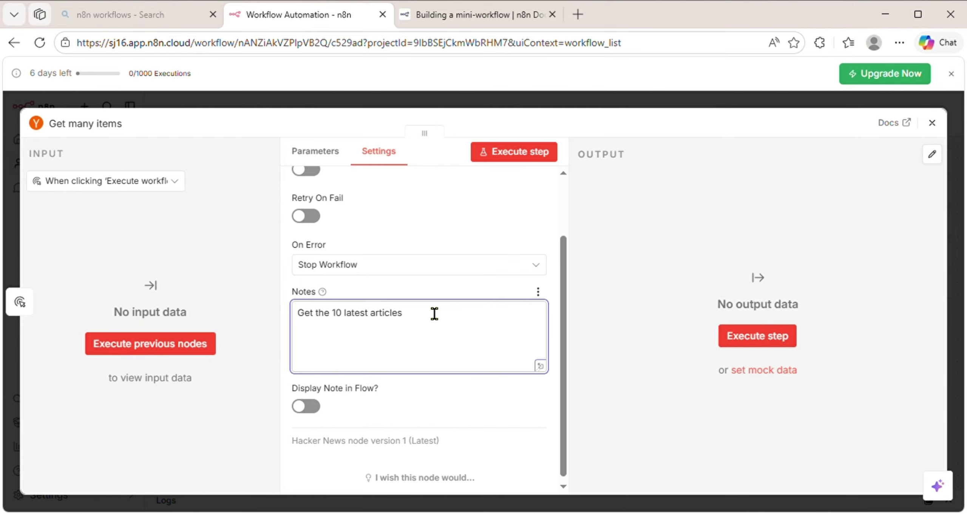
click(314, 410)
Check the node's note and Display Note in Flow setting against the lesson, and view the note under the node on the canvas.
click(466, 18)
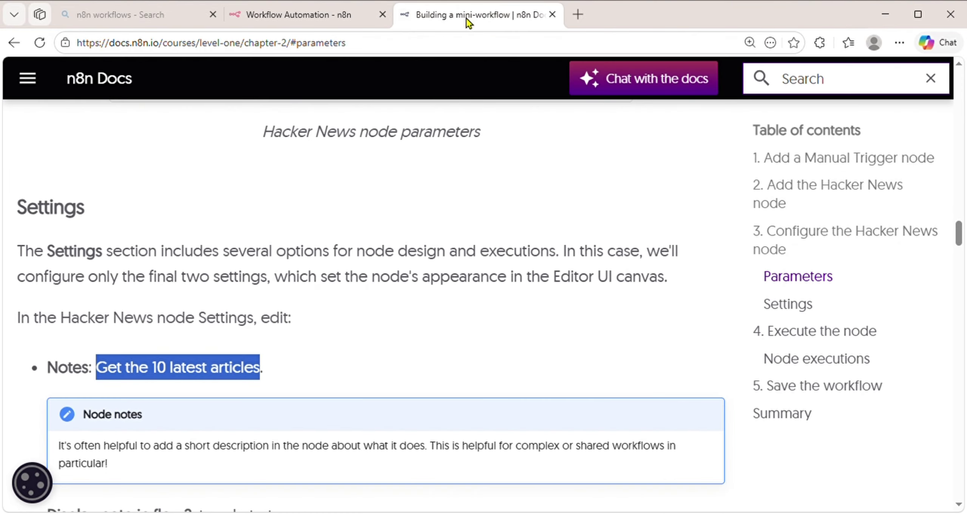
drag(959, 233, 959, 244)
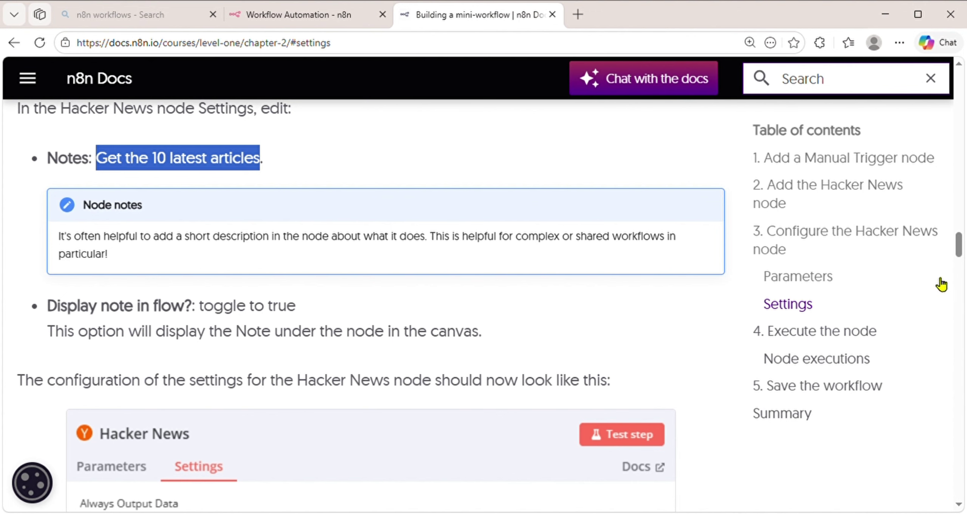
scroll(959, 244, up, 1)
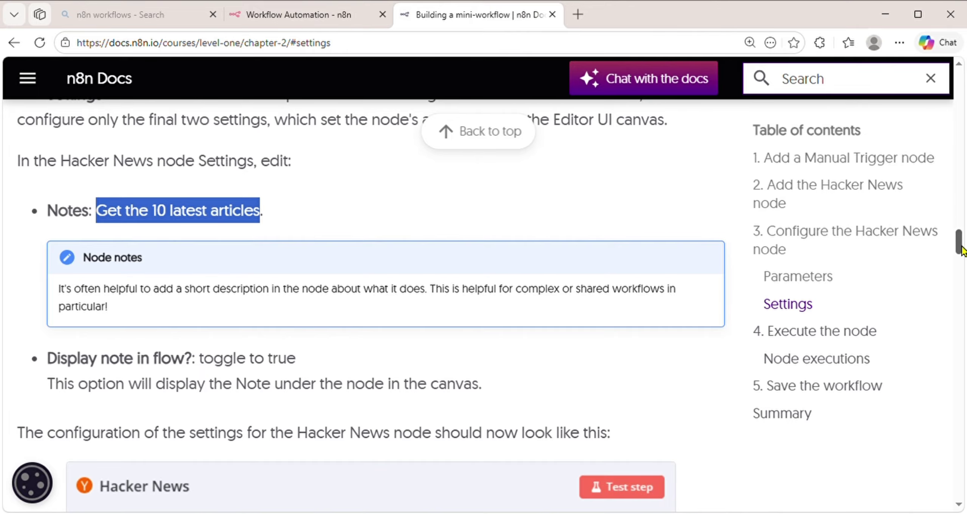
drag(959, 248, 960, 277)
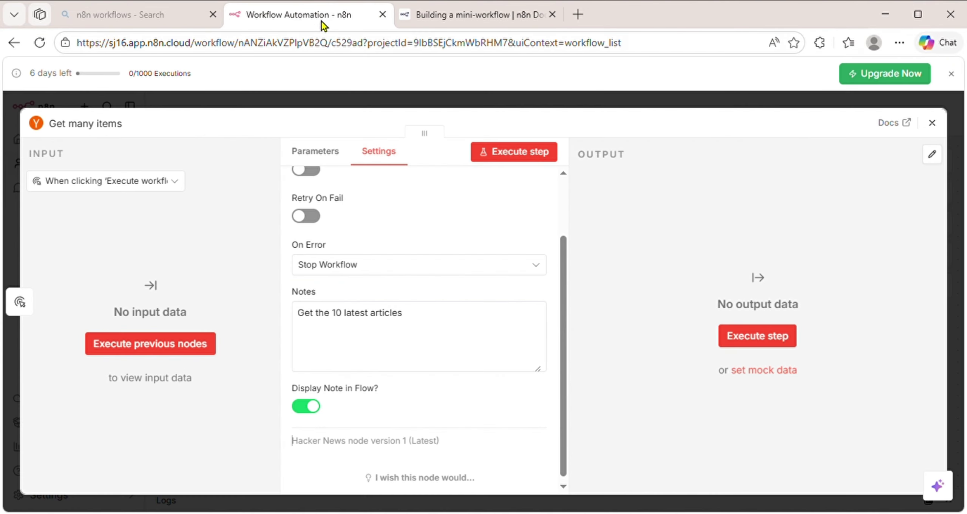
click(321, 17)
drag(393, 314, 309, 332)
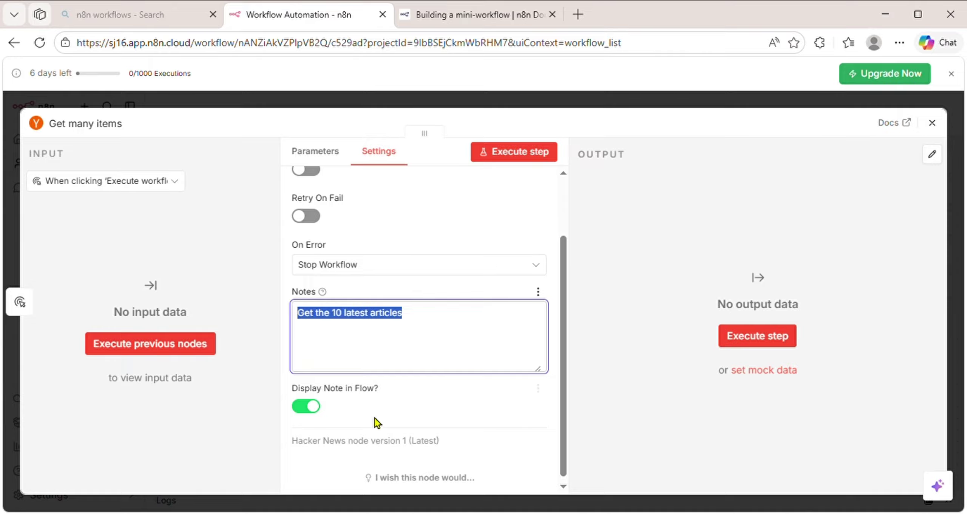
click(360, 407)
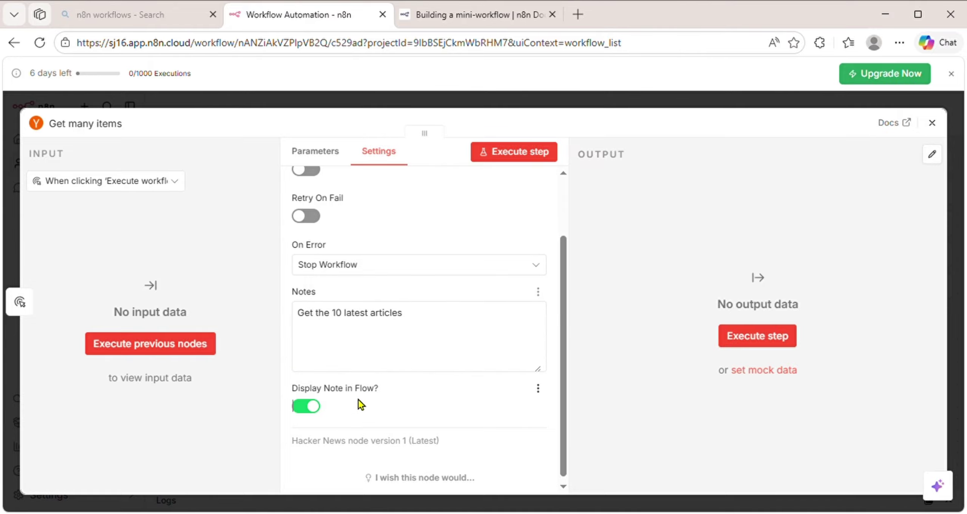
click(932, 123)
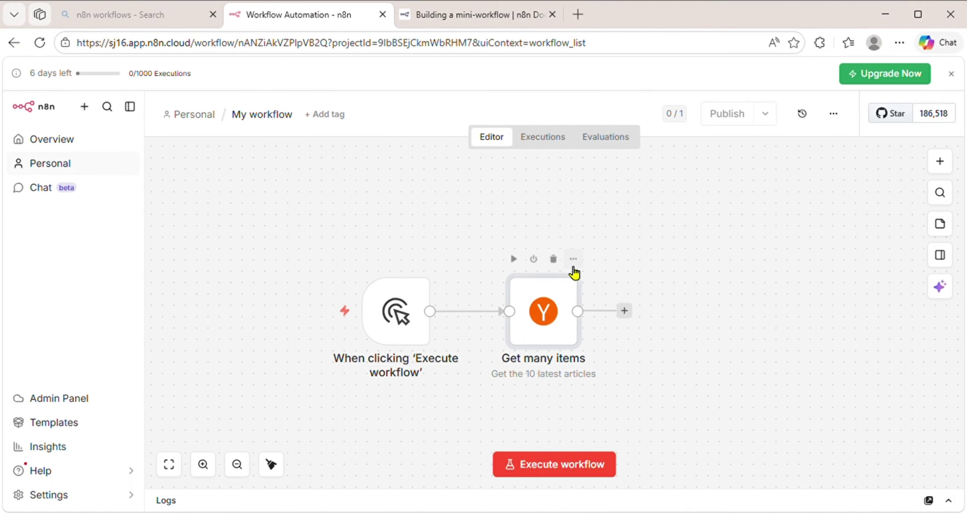
Reopen the Get many items node, turn off Display Note in Flow, and return to the canvas.
click(574, 260)
click(601, 282)
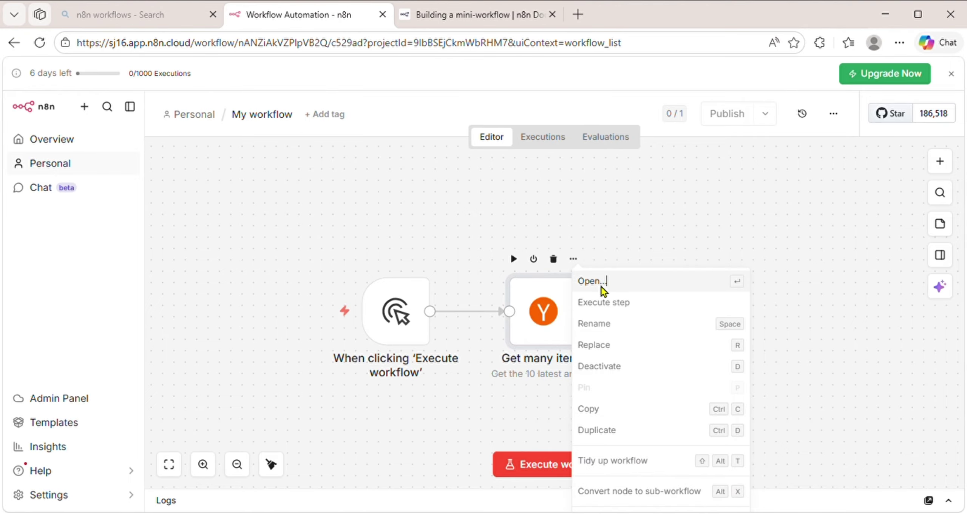
click(386, 153)
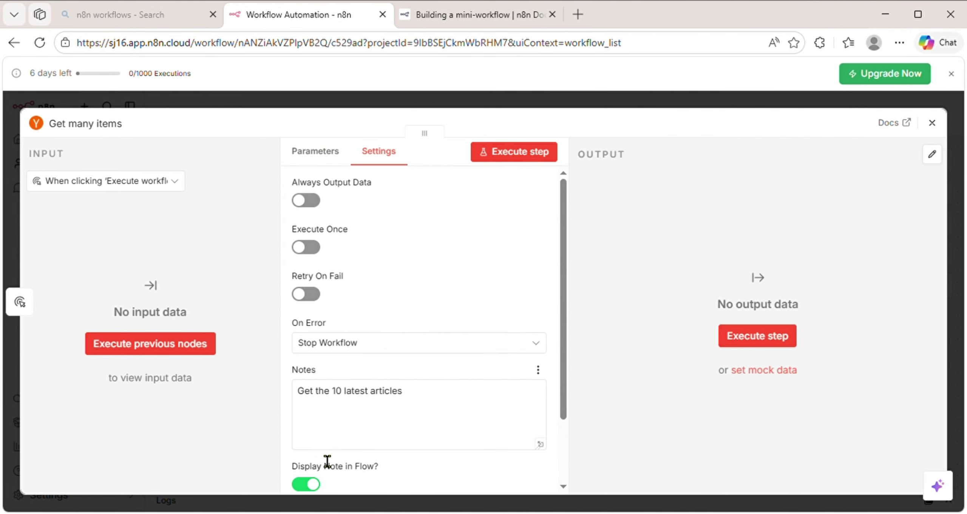
click(932, 123)
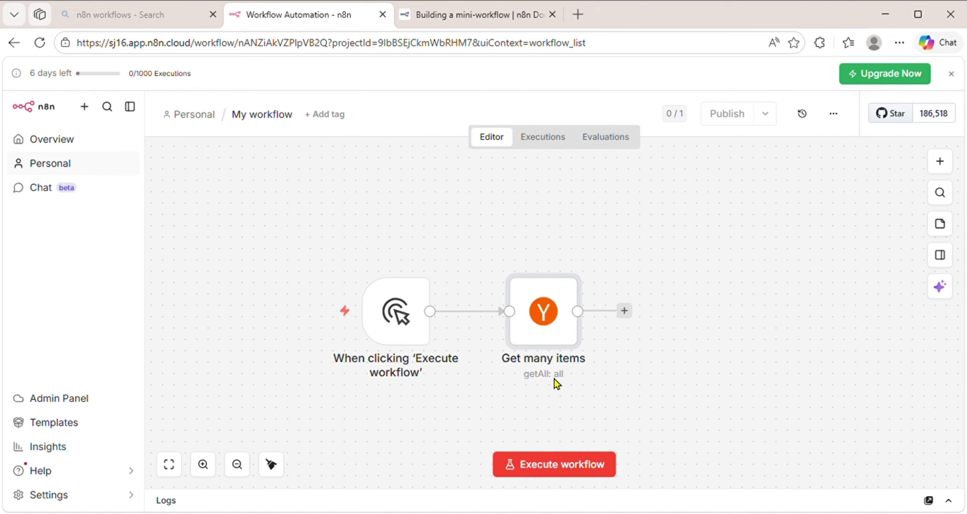
Reopen the Get many items node's settings and turn Display Note in Flow back on.
click(573, 259)
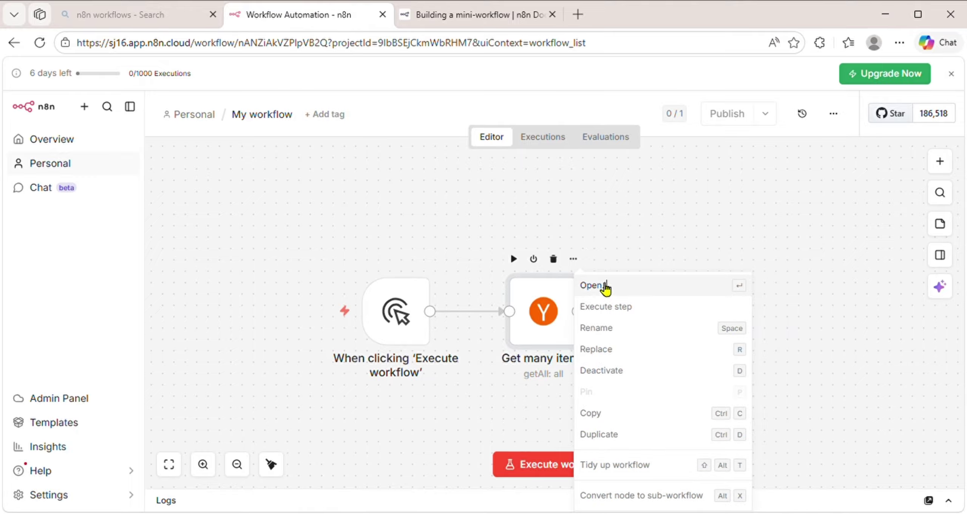
click(608, 288)
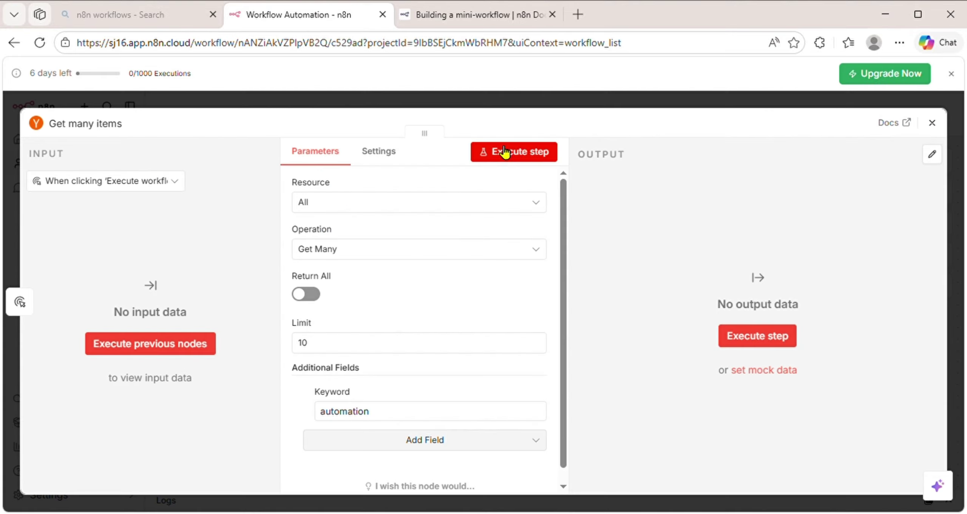
click(396, 154)
click(308, 484)
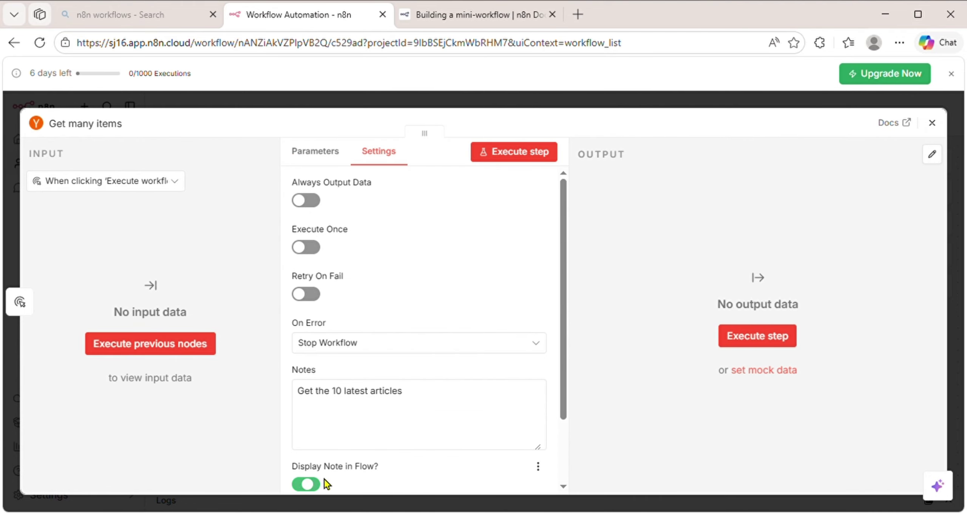
Return to the canvas and read the lesson's "Renaming a node" note on the ways to rename a node.
click(932, 124)
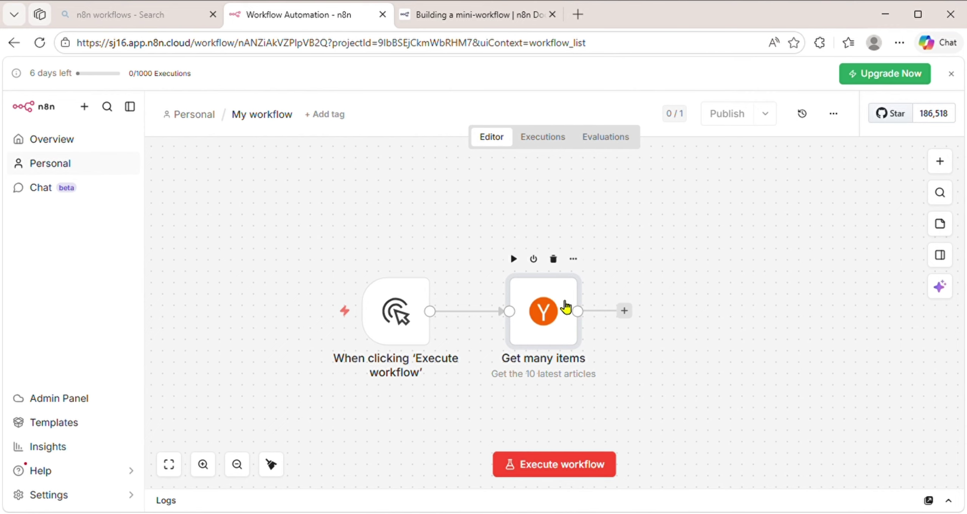
click(483, 14)
scroll(287, 457, down, 8)
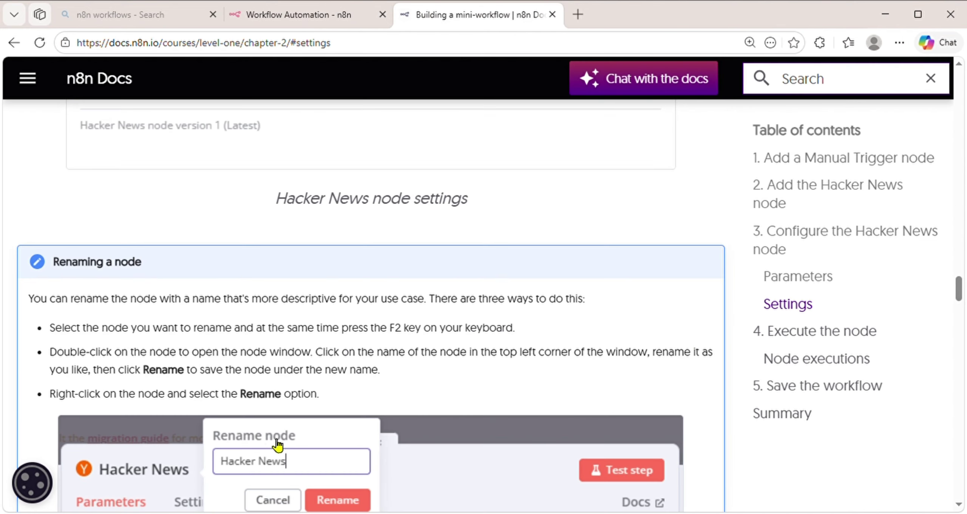
scroll(244, 434, down, 8)
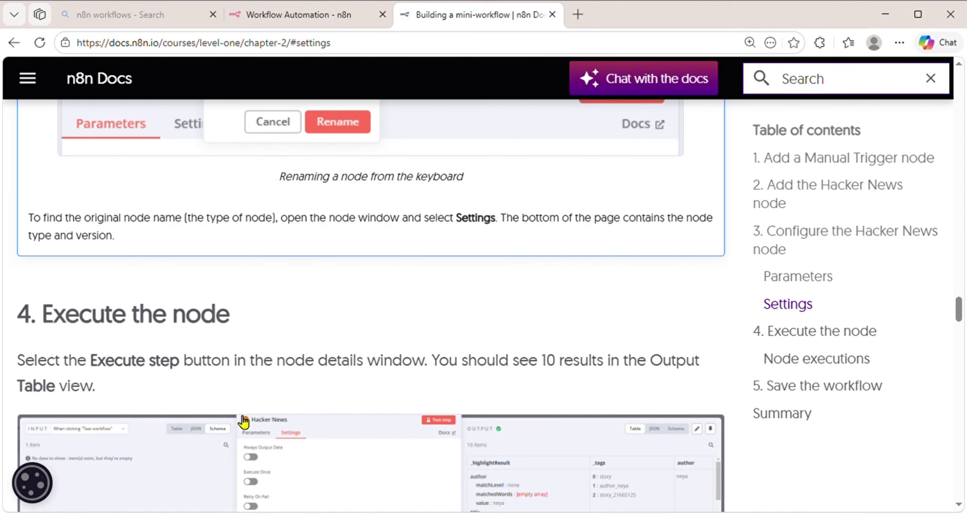
scroll(244, 423, up, 8)
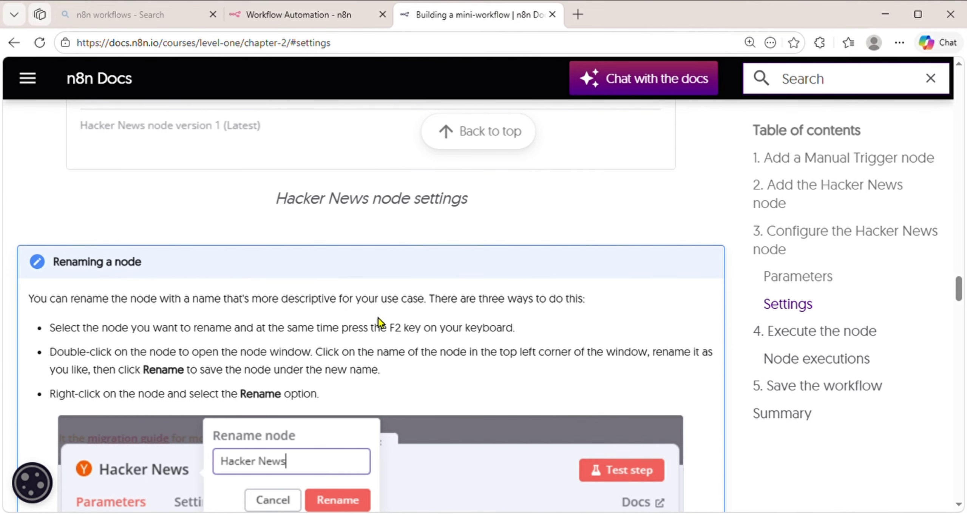
scroll(377, 318, down, 8)
Rename the Get many items node to "Hacker news" from within its details window and return to the canvas.
click(296, 16)
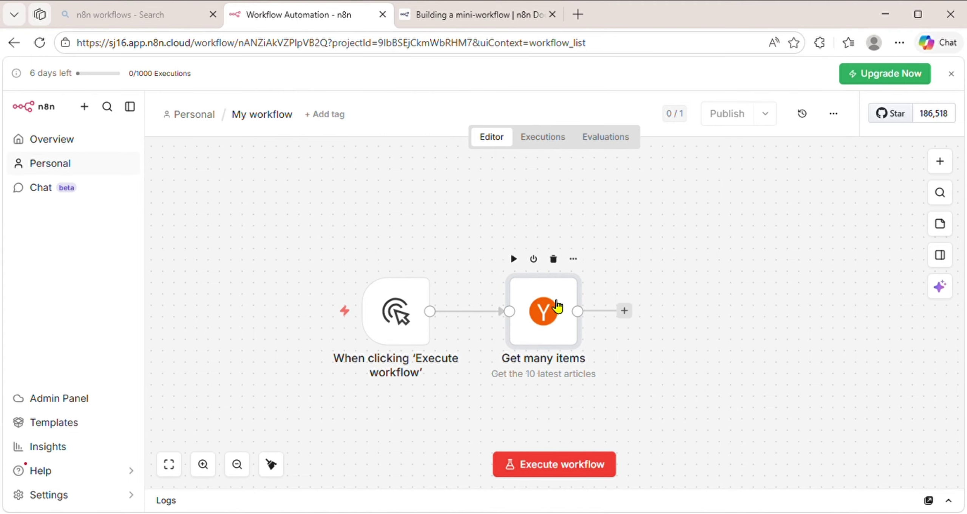
double_click(557, 306)
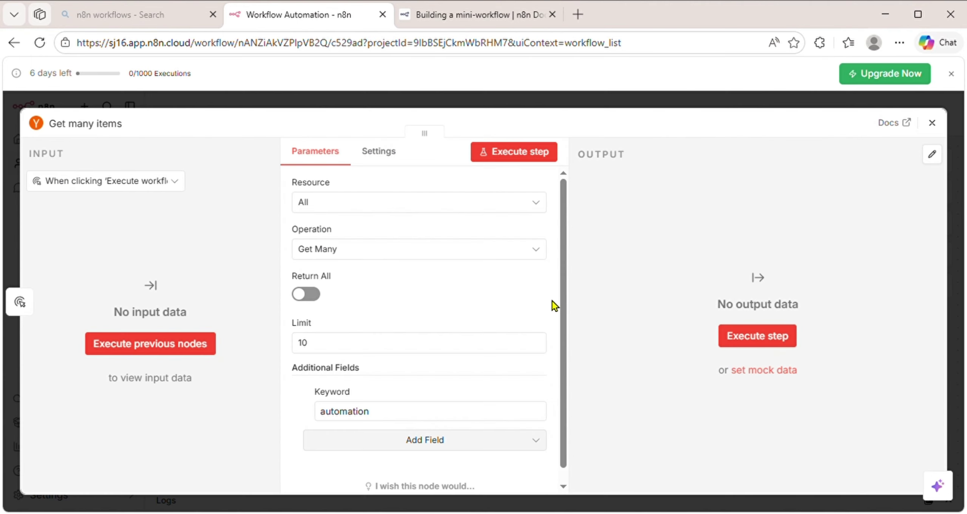
click(109, 131)
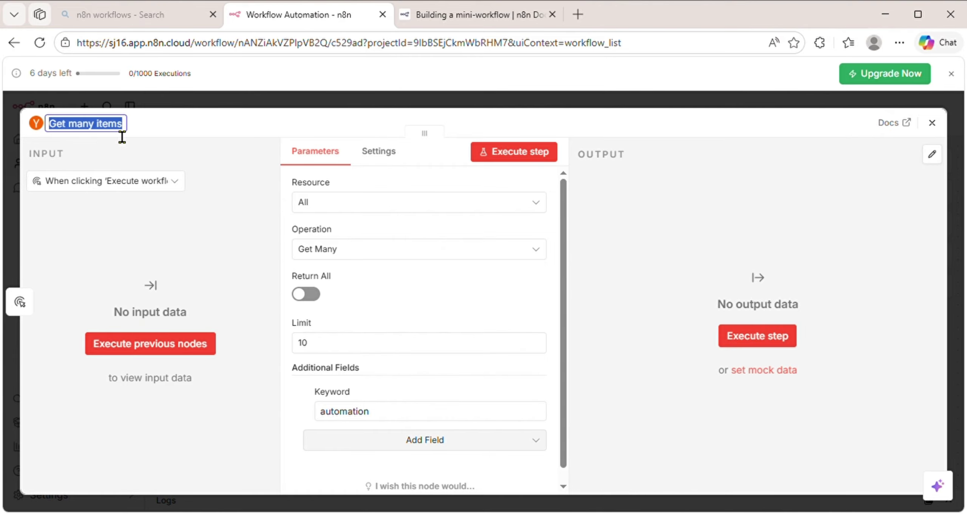
text(Hacj)
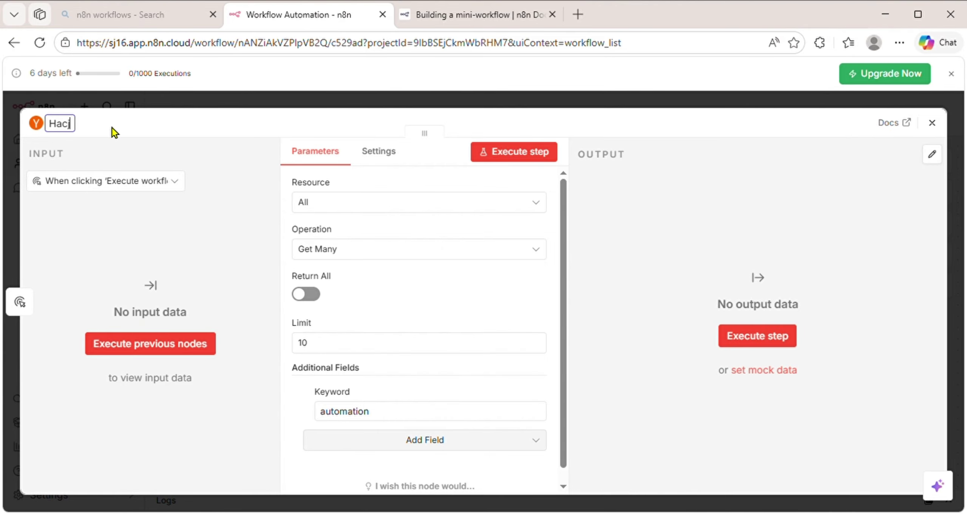
key(BackSpace)
text(ker news)
key(Return)
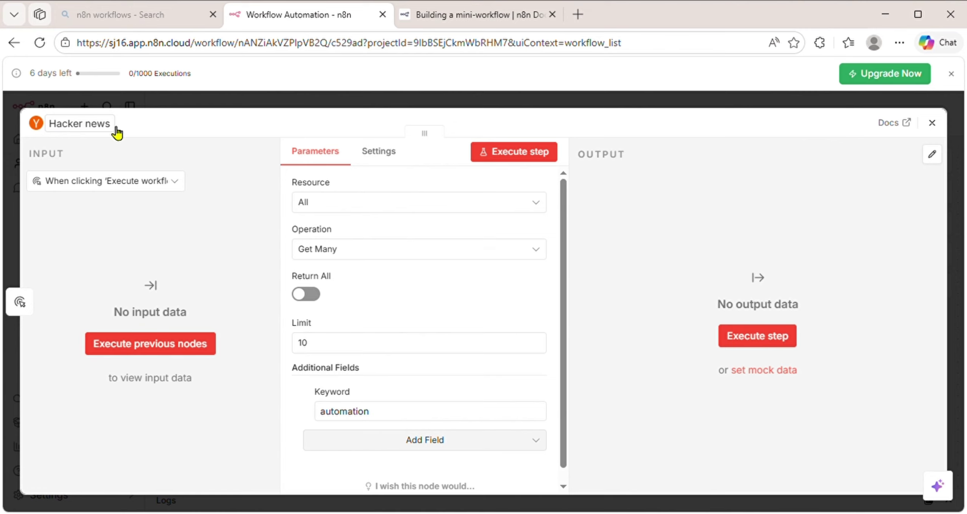
click(932, 123)
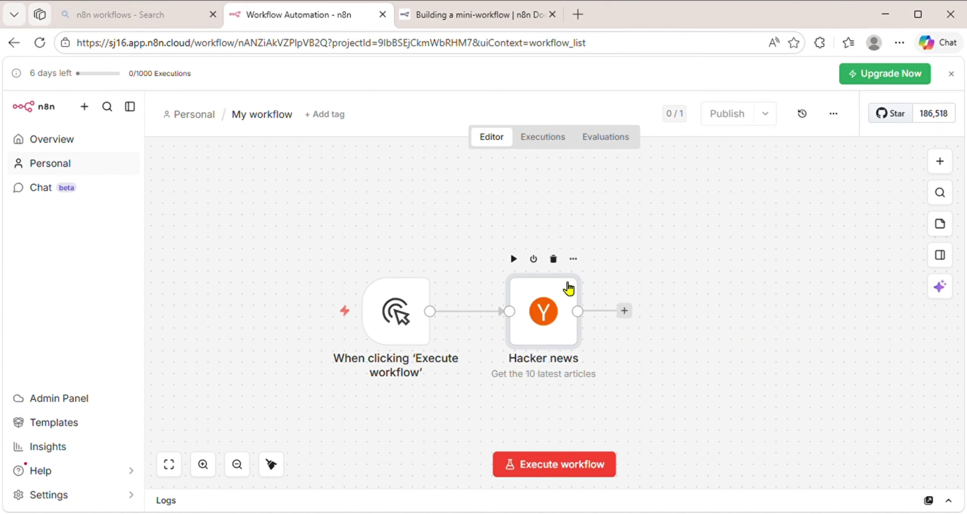
Inspect the Rename option and dialog available for the Hacker news node on the canvas, keeping its current name.
click(583, 261)
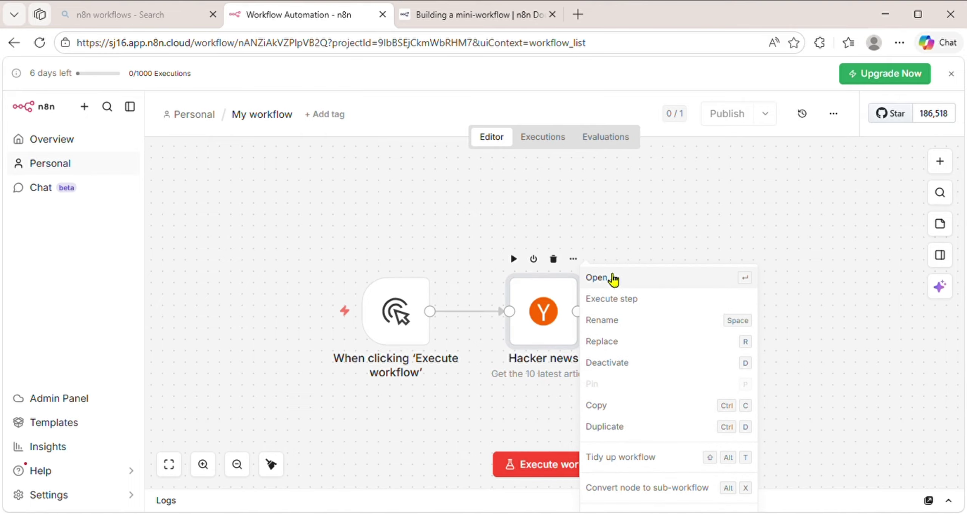
click(631, 323)
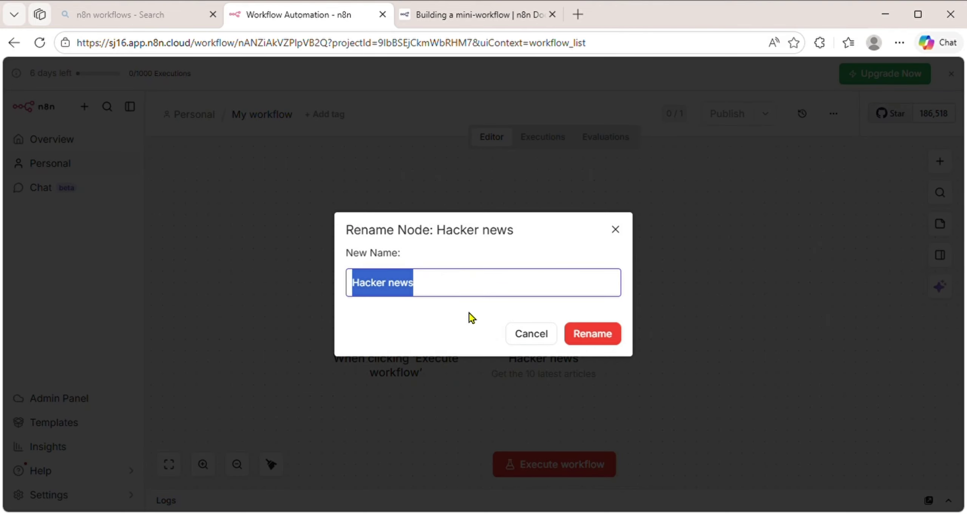
click(615, 229)
right_click(545, 321)
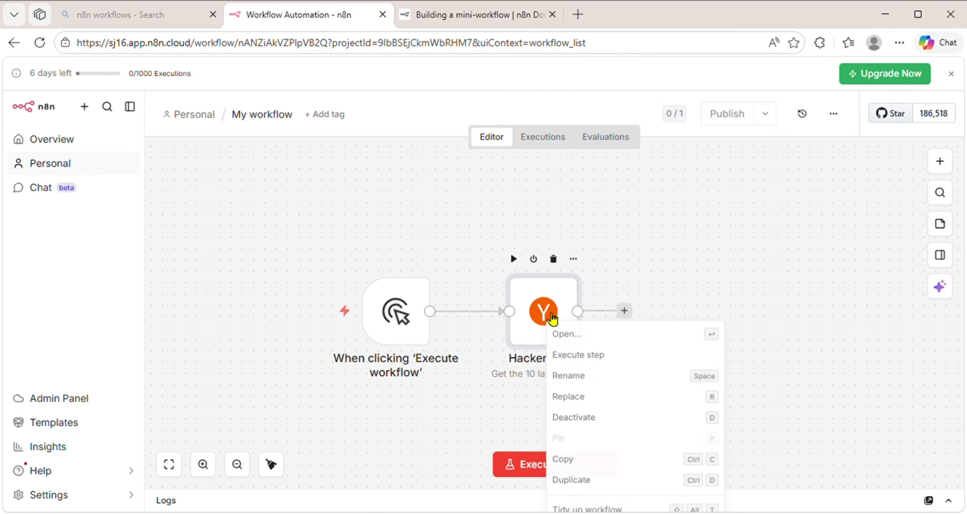
click(652, 260)
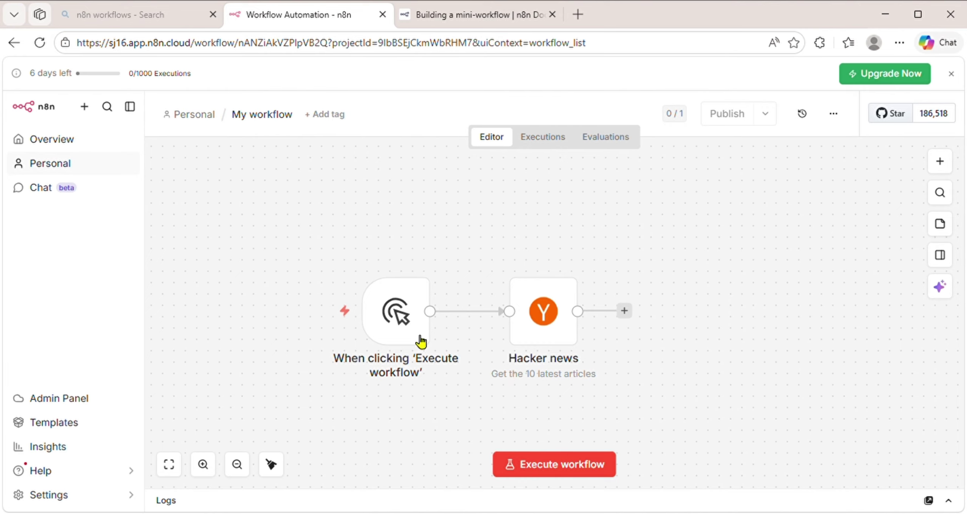
Execute the workflow from its manual trigger and open the Hacker news node's details to show its output.
mouse_move(318, 330)
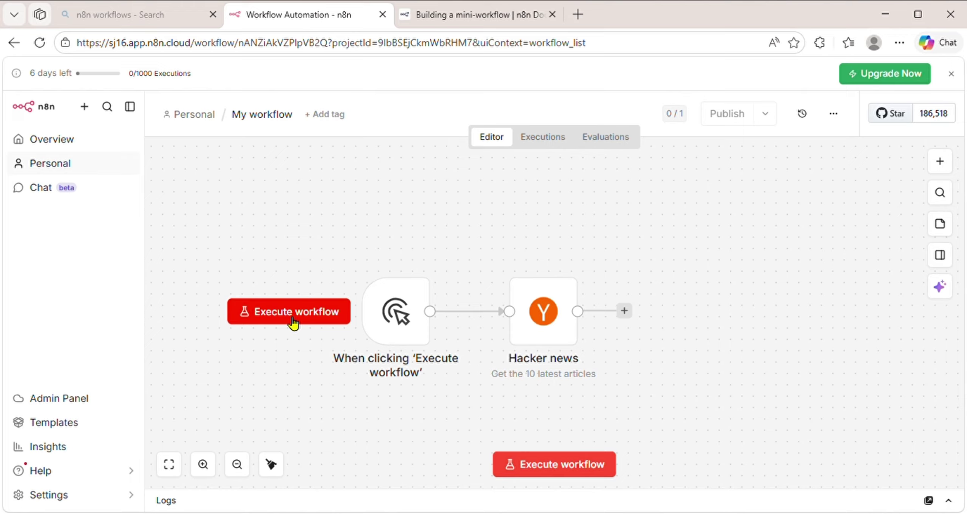
click(300, 319)
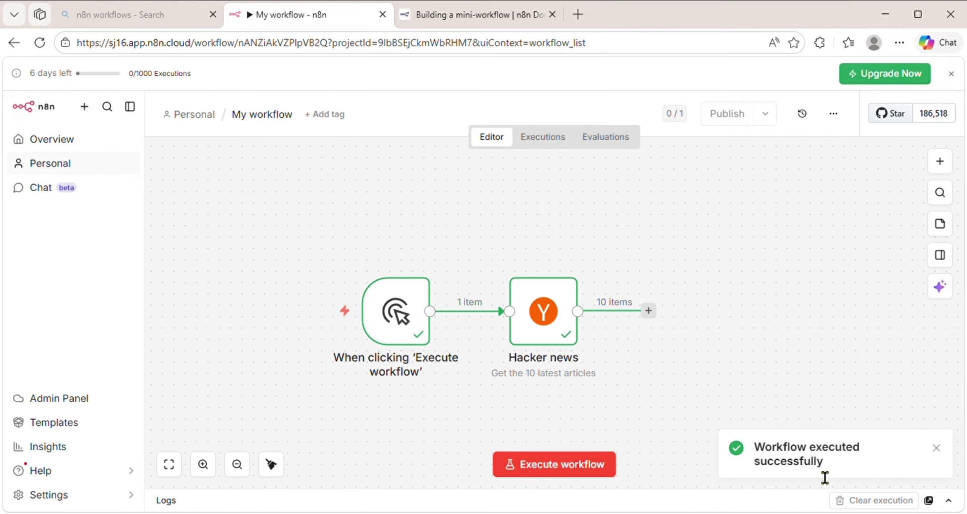
mouse_move(387, 356)
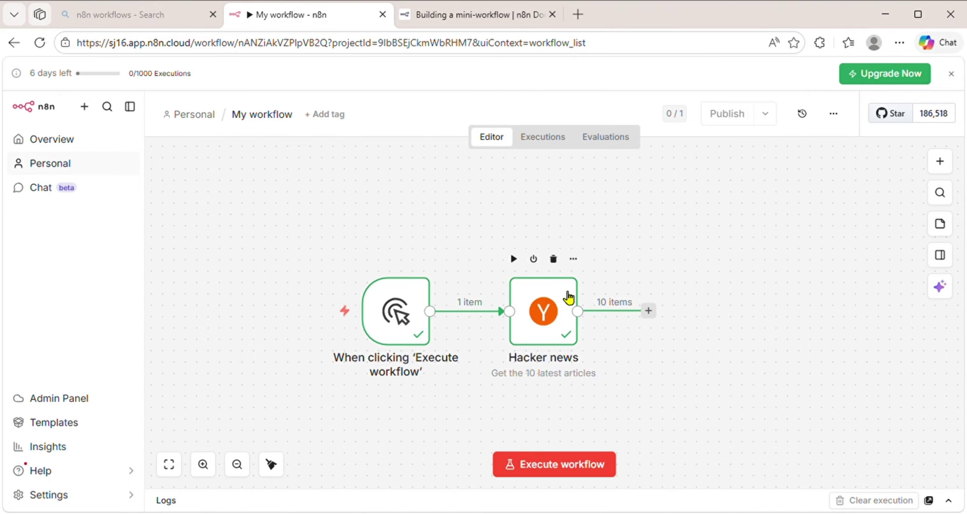
click(573, 259)
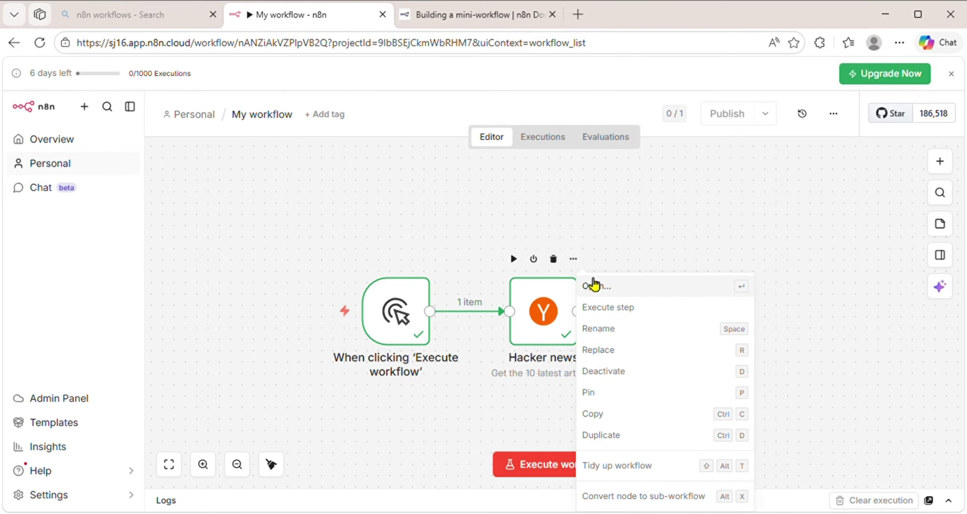
click(605, 290)
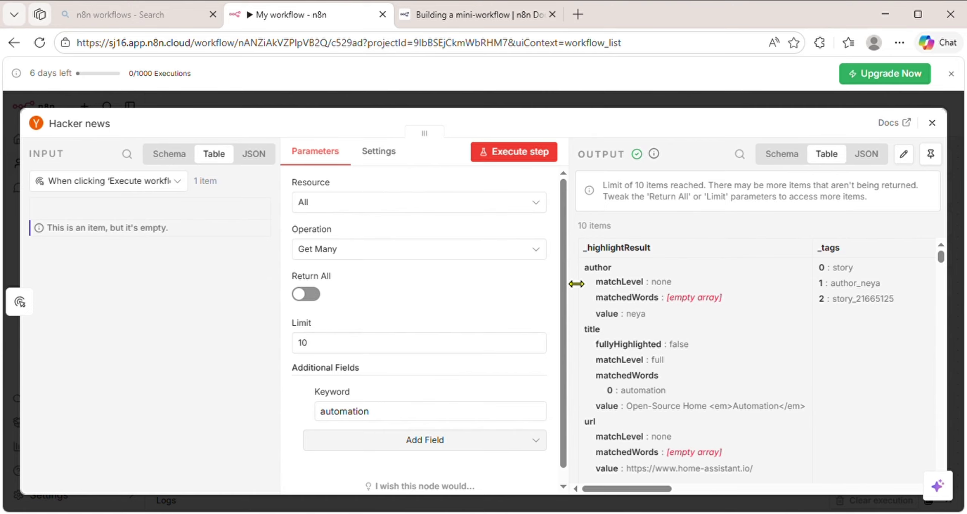
Widen the output area and examine the first article's title match and the remaining columns in the table.
drag(567, 286, 522, 291)
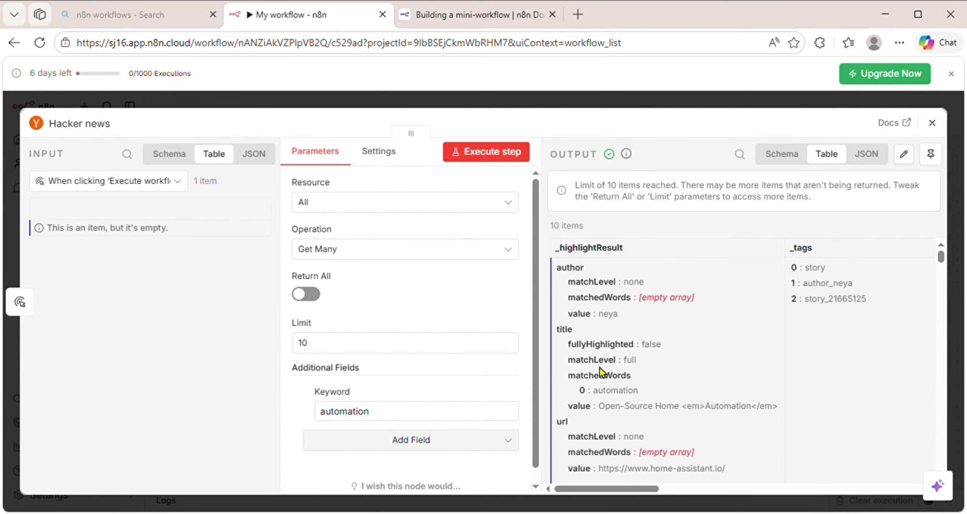
drag(569, 361, 643, 363)
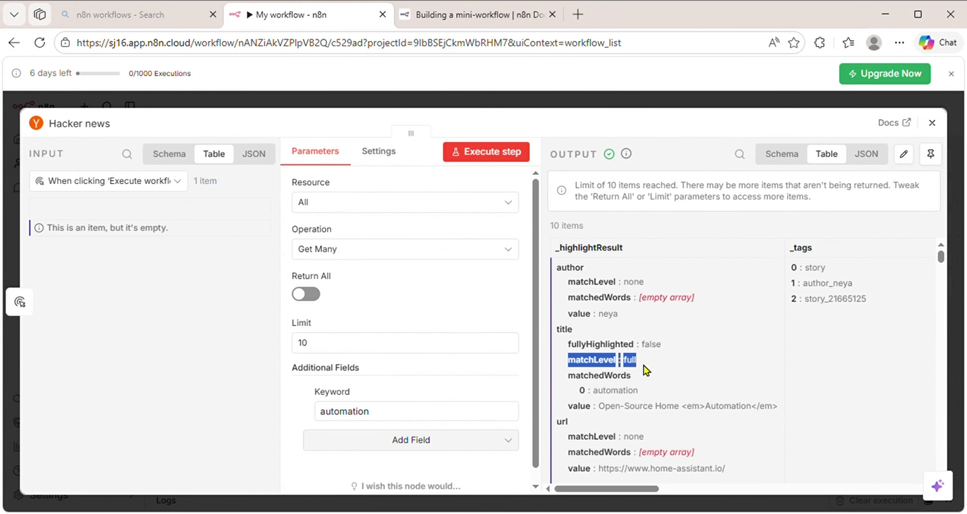
drag(608, 409, 763, 406)
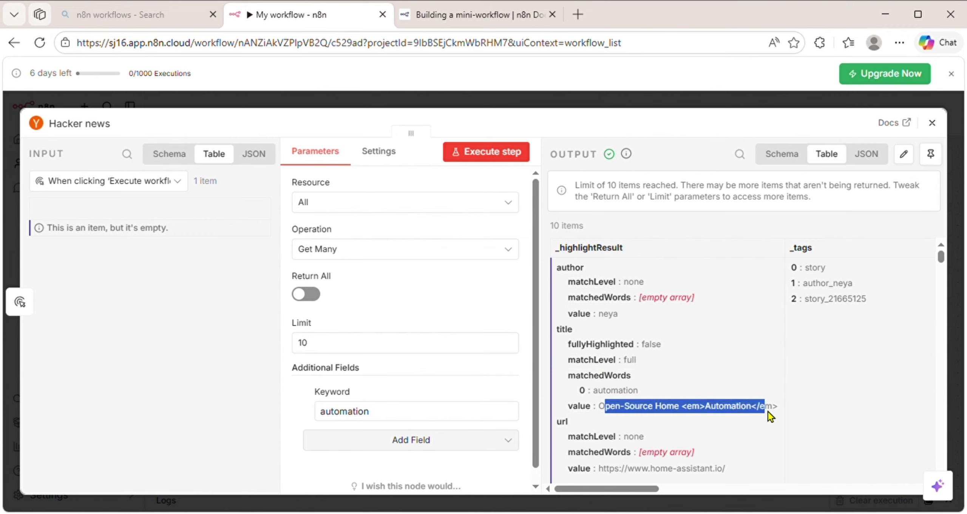
click(744, 346)
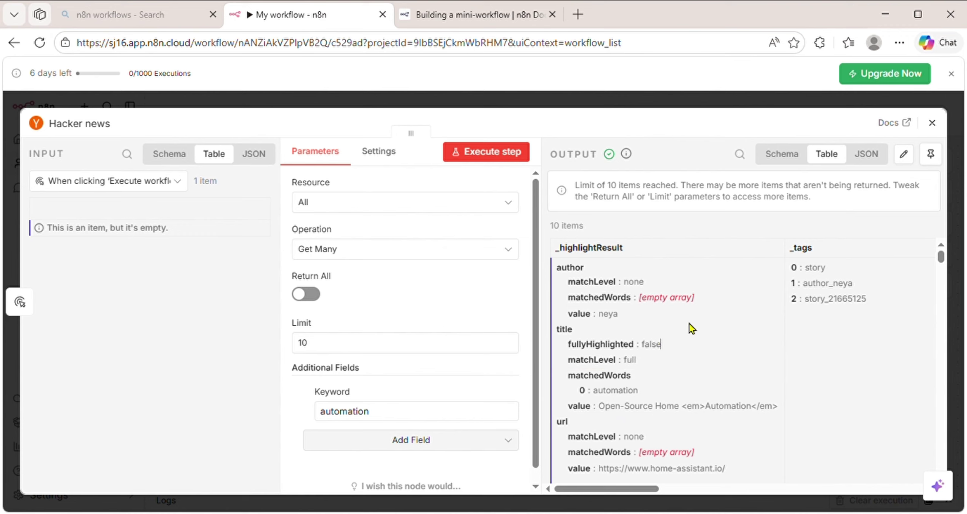
drag(652, 490, 914, 494)
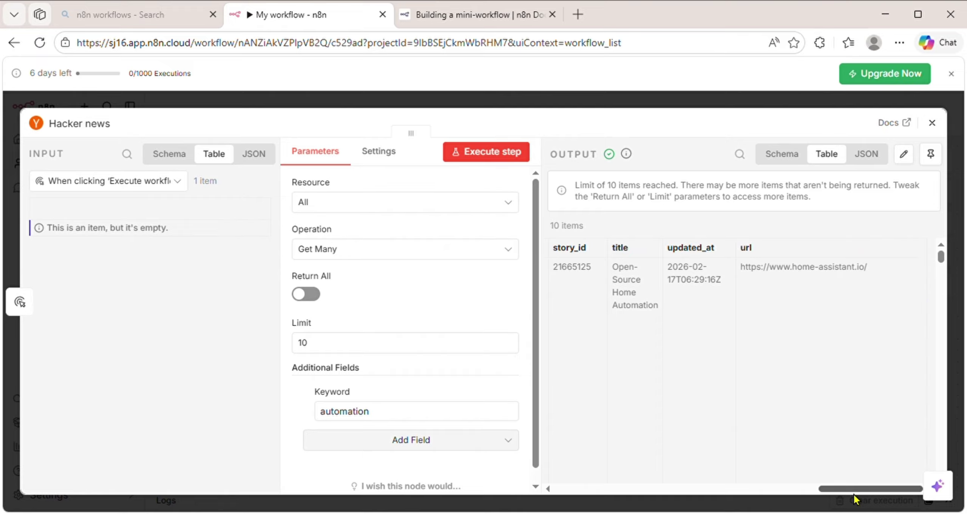
drag(857, 494, 539, 506)
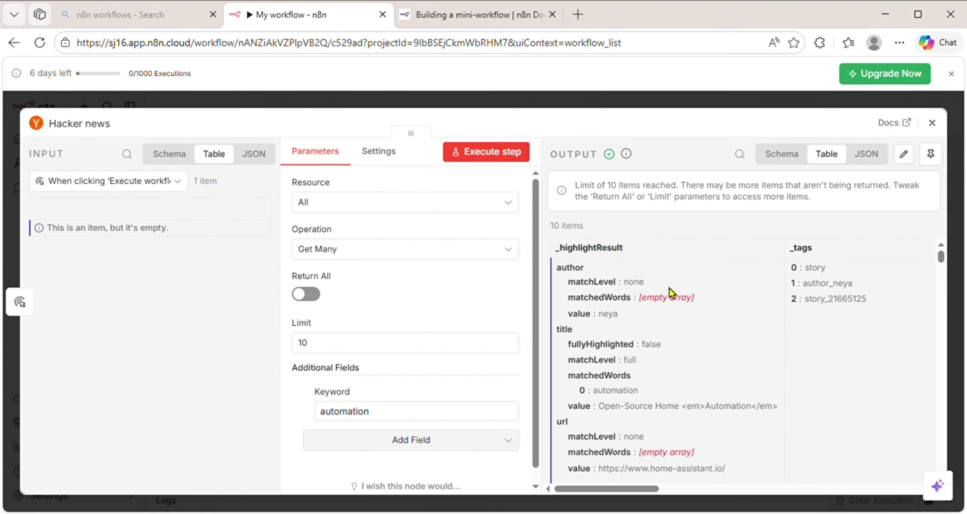
Compare the Hacker news output with the enlarged results screenshot in the lesson's "Execute the node" section.
click(455, 14)
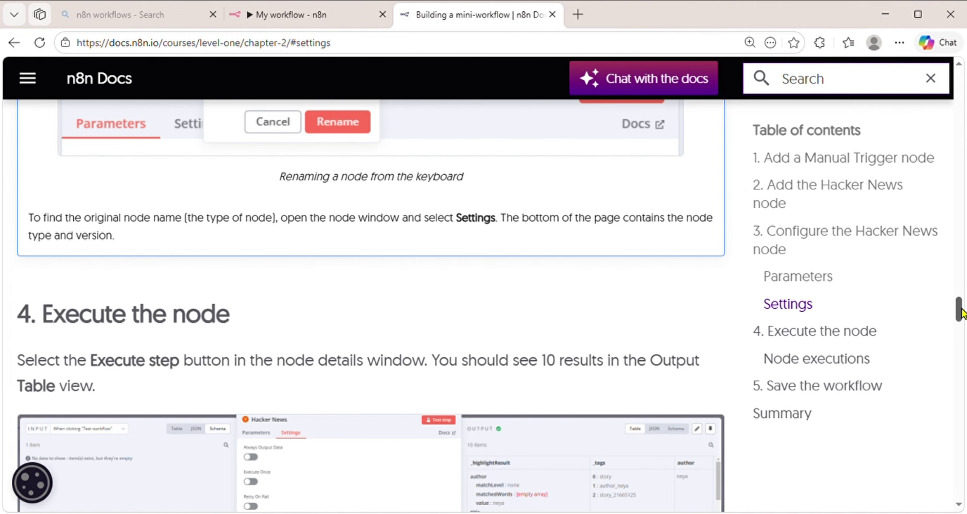
drag(960, 313, 960, 323)
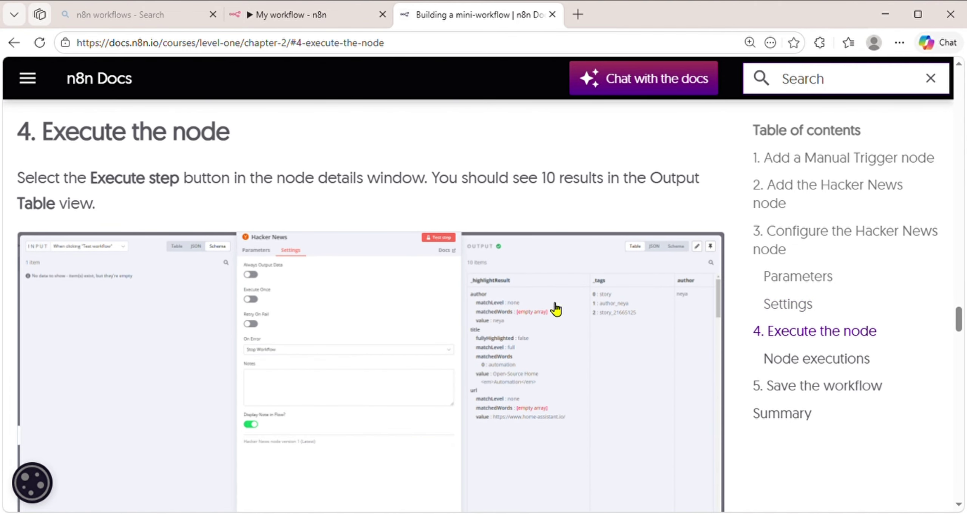
click(540, 312)
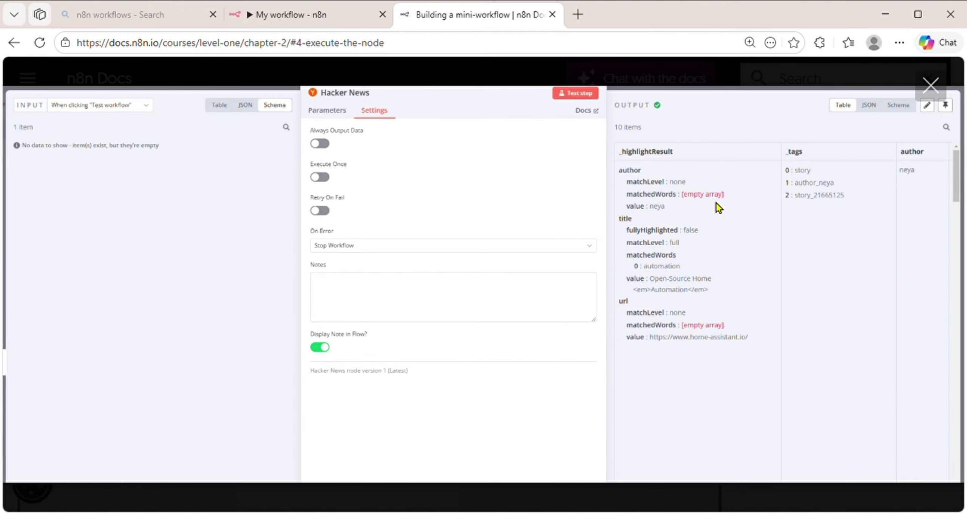
click(293, 14)
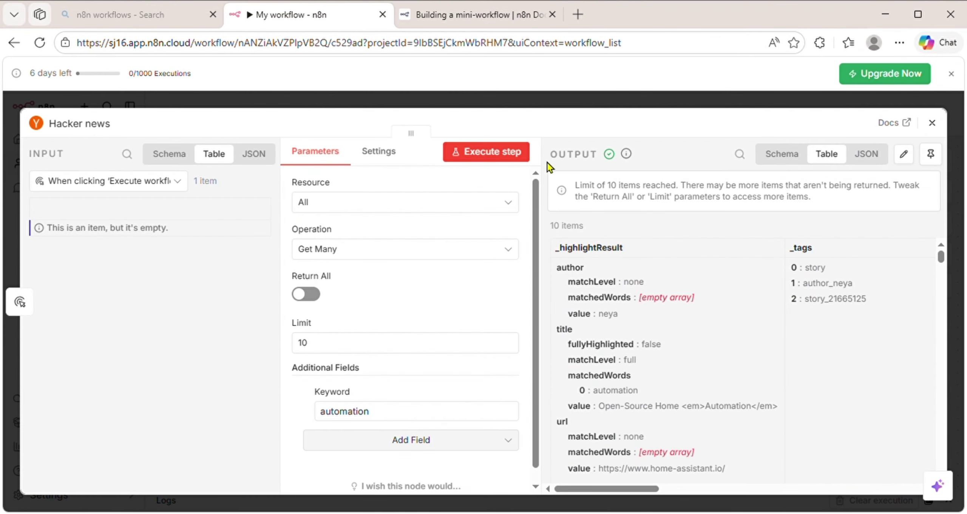
click(464, 18)
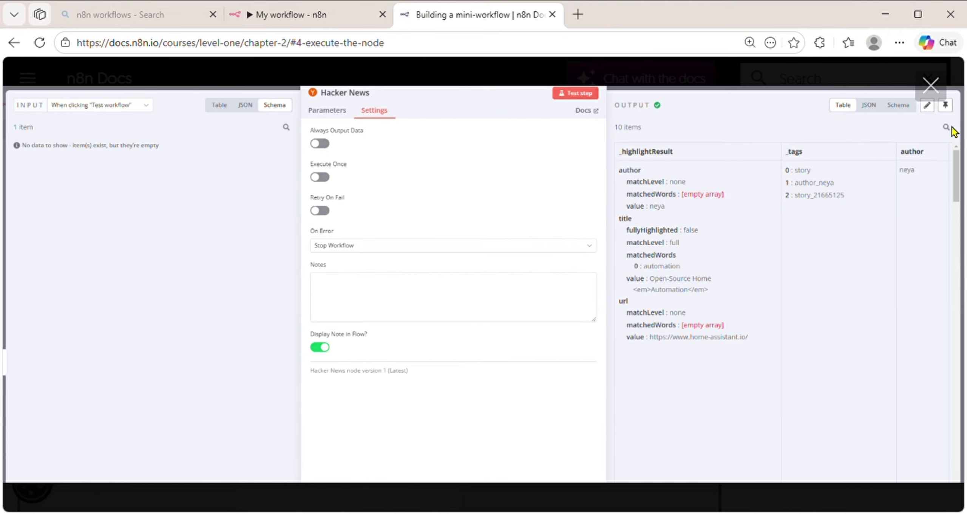
click(929, 102)
Read the lesson's "Node executions" section through to the "Error in nodes" warning and its example.
scroll(634, 325, down, 6)
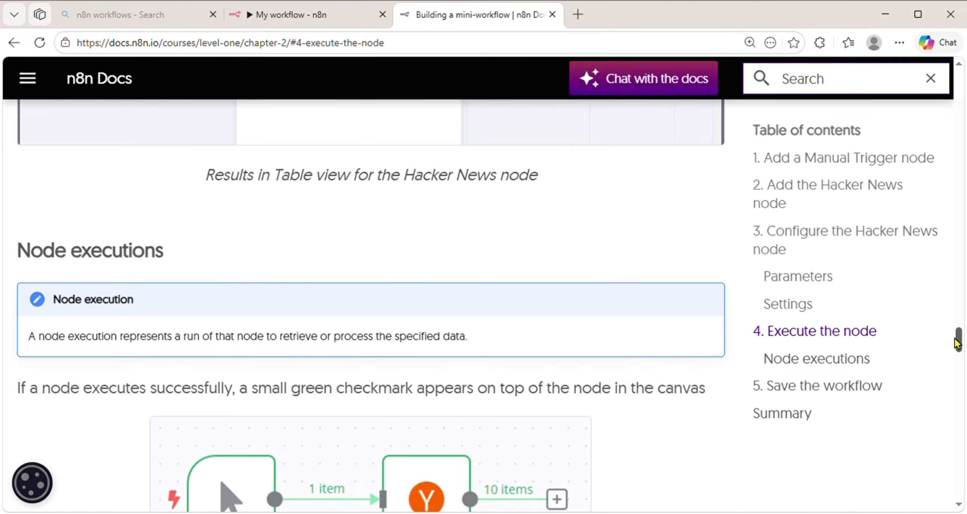
drag(957, 342, 958, 424)
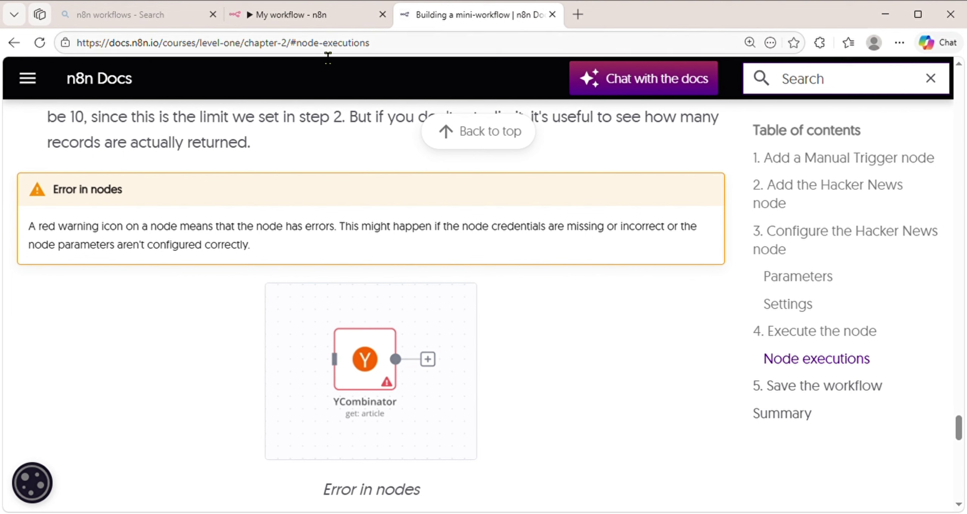
Switch back to the workflow and set the Hacker news node's Resource to User.
click(314, 22)
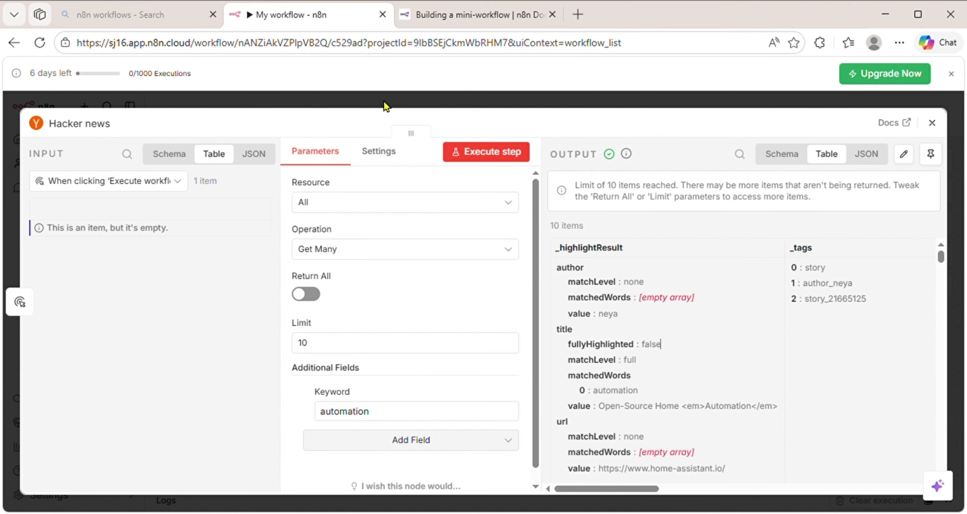
click(367, 203)
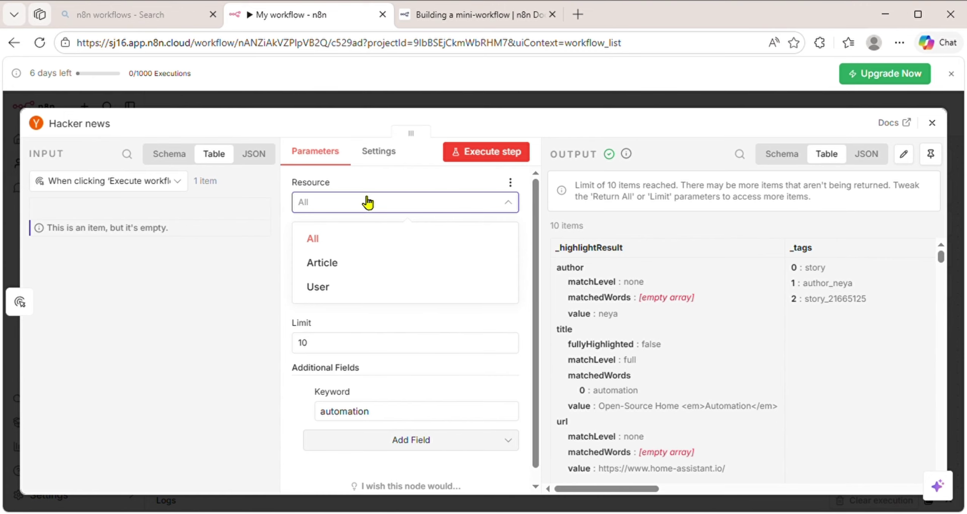
click(344, 287)
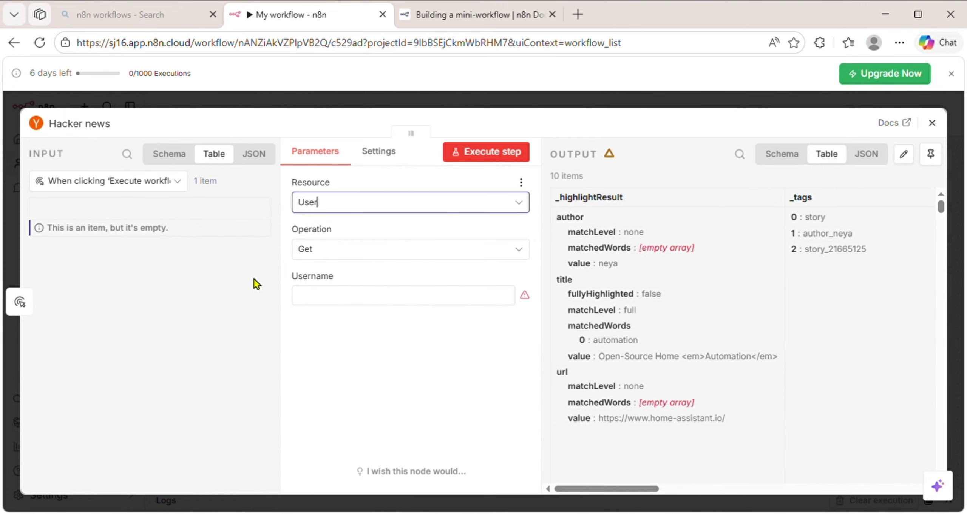
Set the Hacker news node's Resource to All.
click(334, 205)
click(342, 261)
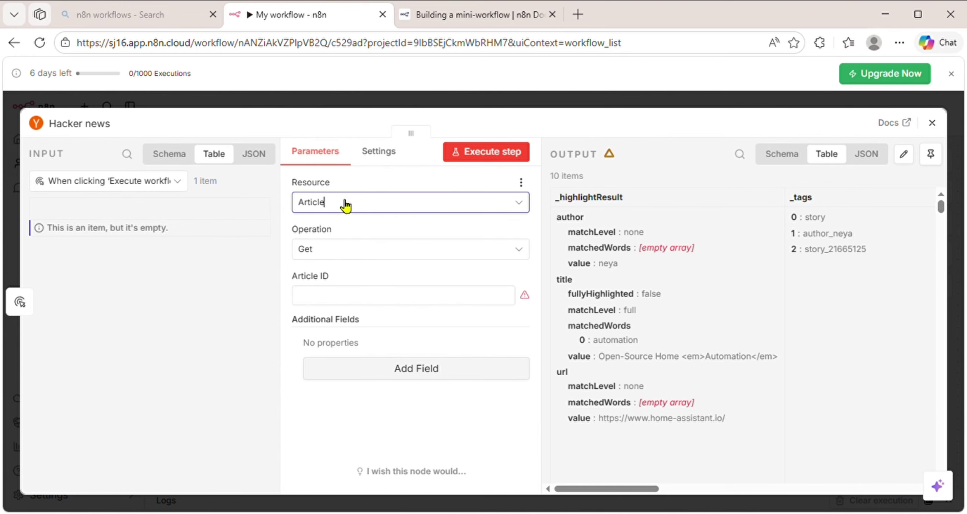
click(318, 203)
click(345, 239)
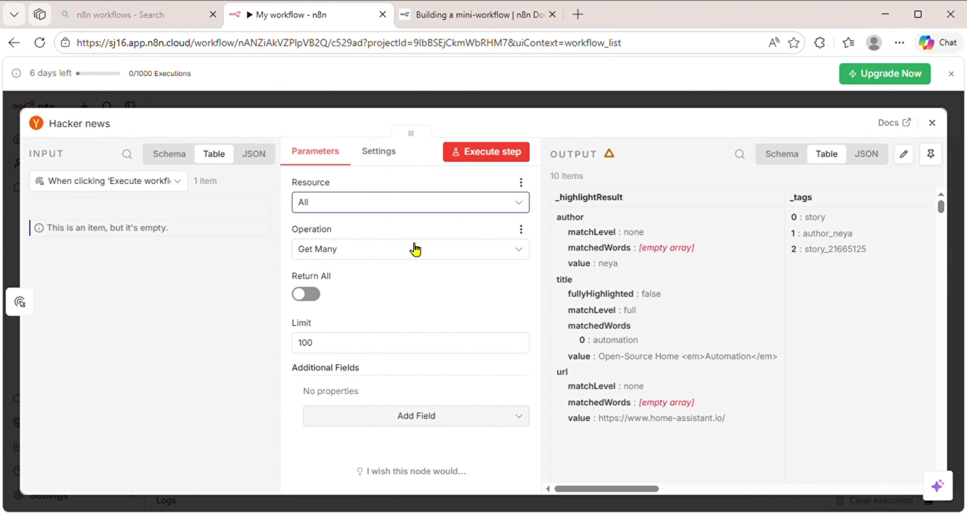
Set the Hacker news node's Limit to 10 and return to the workflow canvas.
click(366, 352)
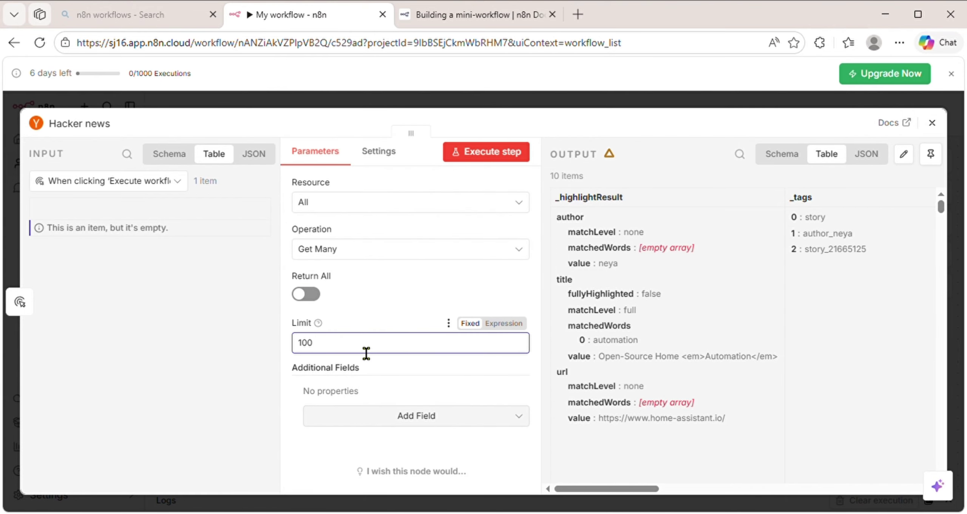
key(BackSpace)
text(0)
key(BackSpace)
click(386, 311)
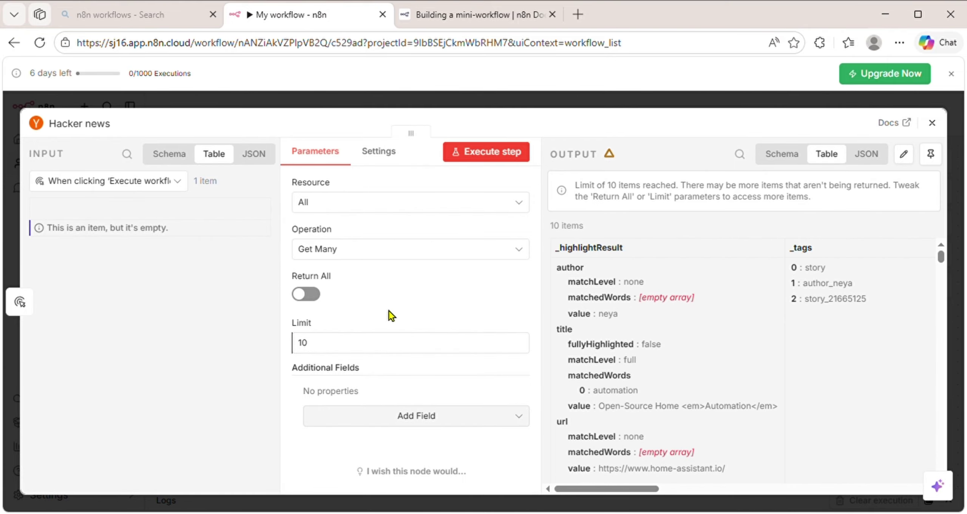
click(931, 123)
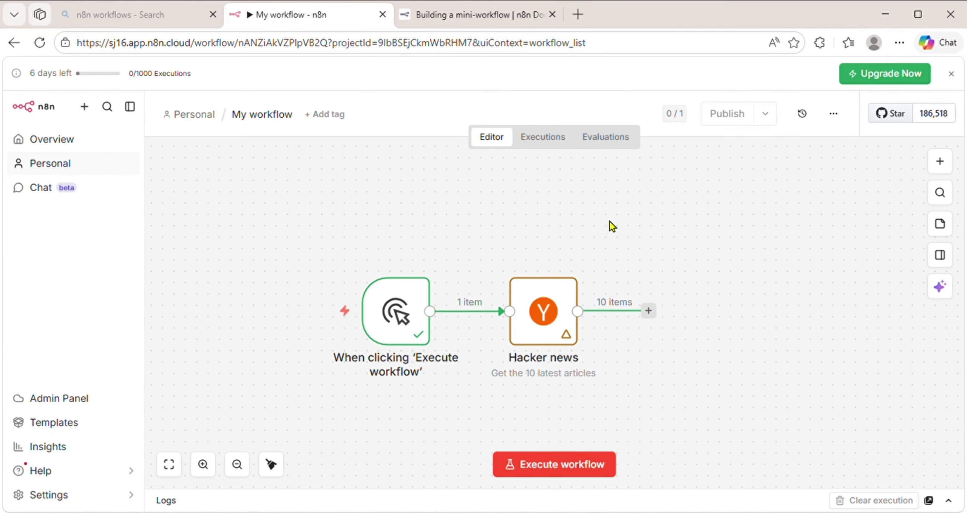
Read the lesson's "Save the workflow" section and compare its renaming instructions with the workflow on the canvas.
mouse_move(544, 310)
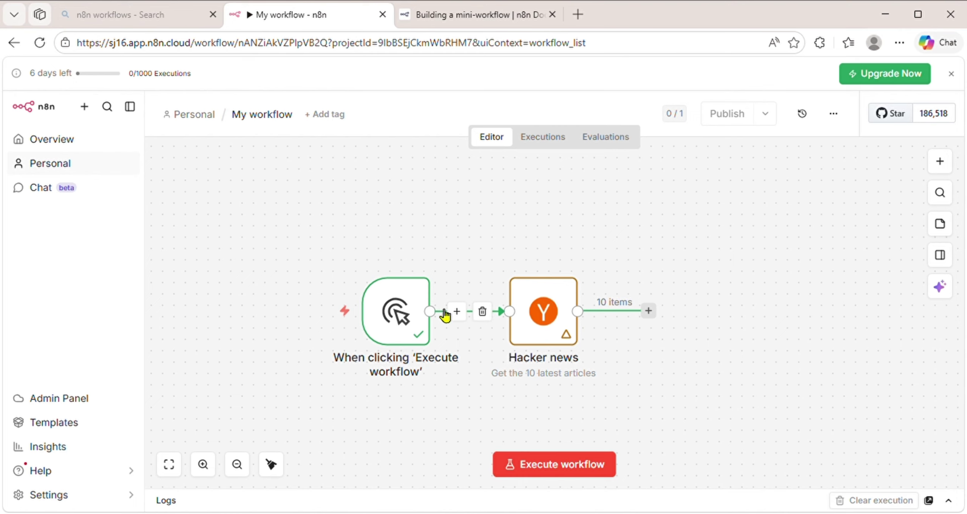
mouse_move(354, 316)
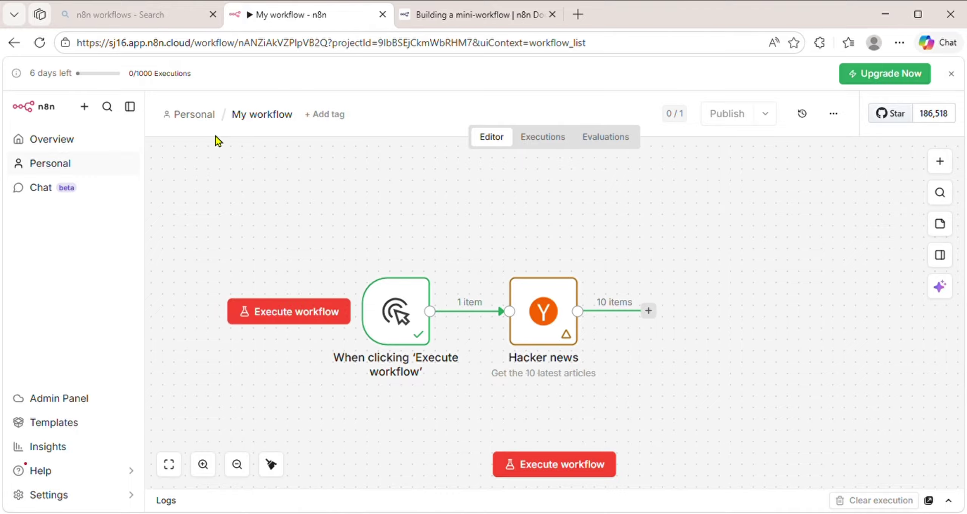
click(492, 15)
scroll(489, 356, down, 3)
scroll(490, 356, down, 6)
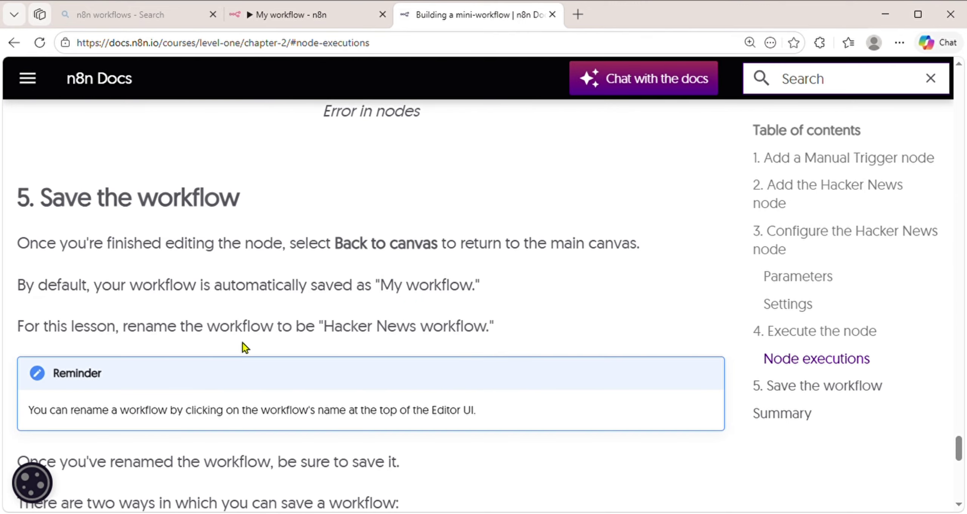
click(319, 14)
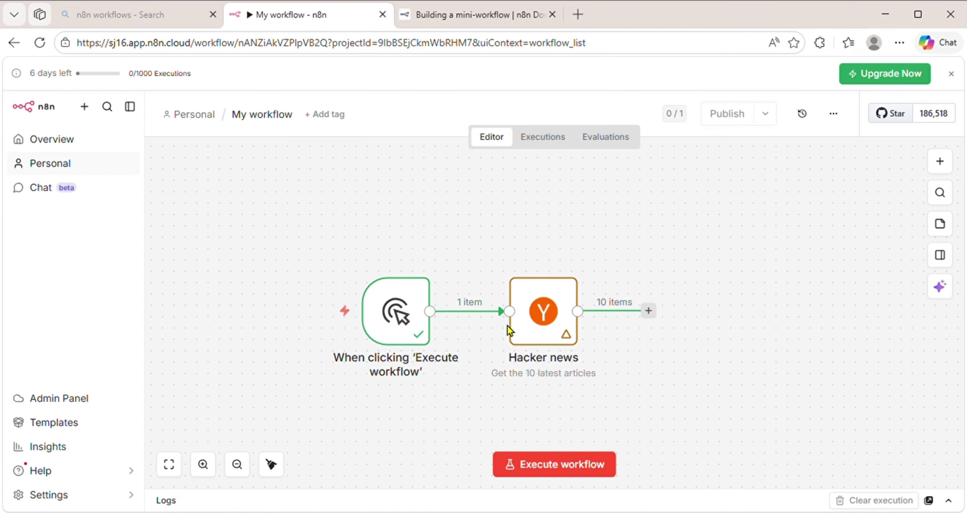
click(473, 15)
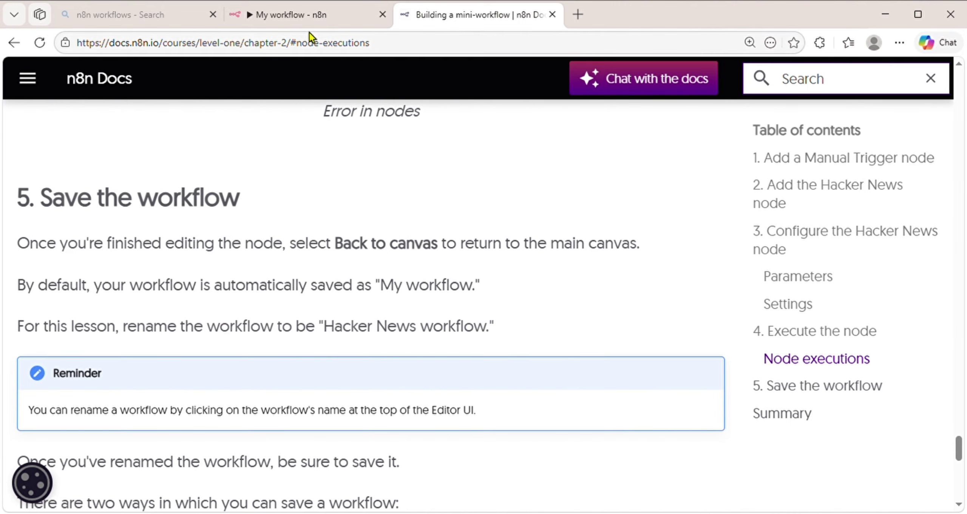
Rename the workflow as "Hacker news" and open the Overview of all workflows.
click(304, 18)
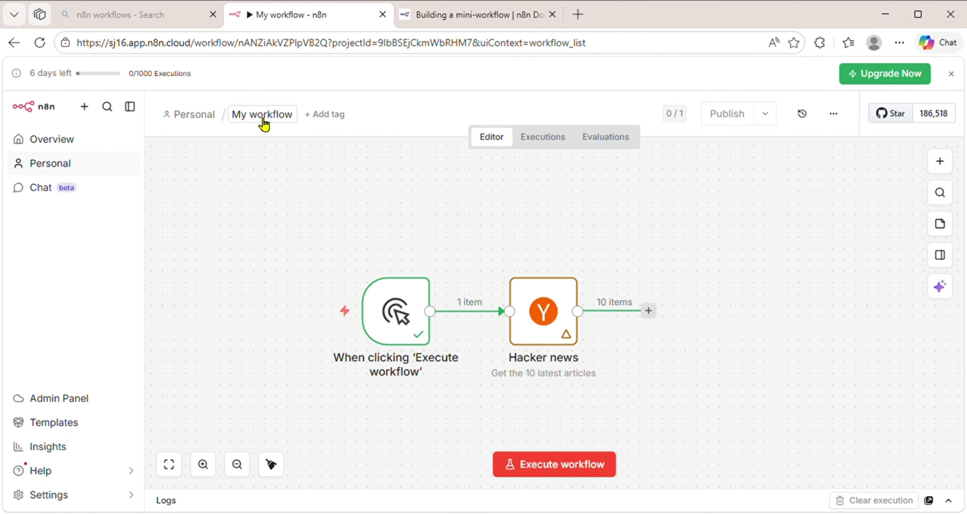
click(267, 129)
key(ctrl+a)
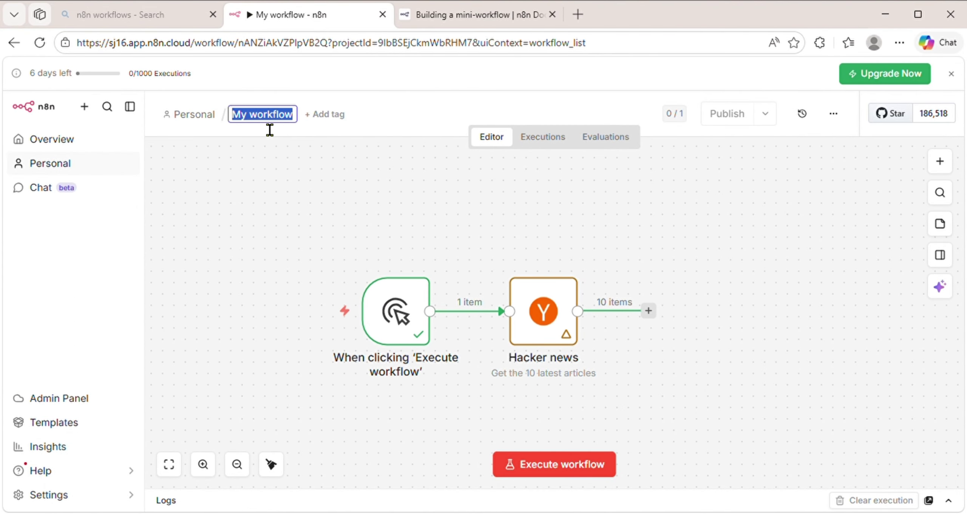
text(Ha)
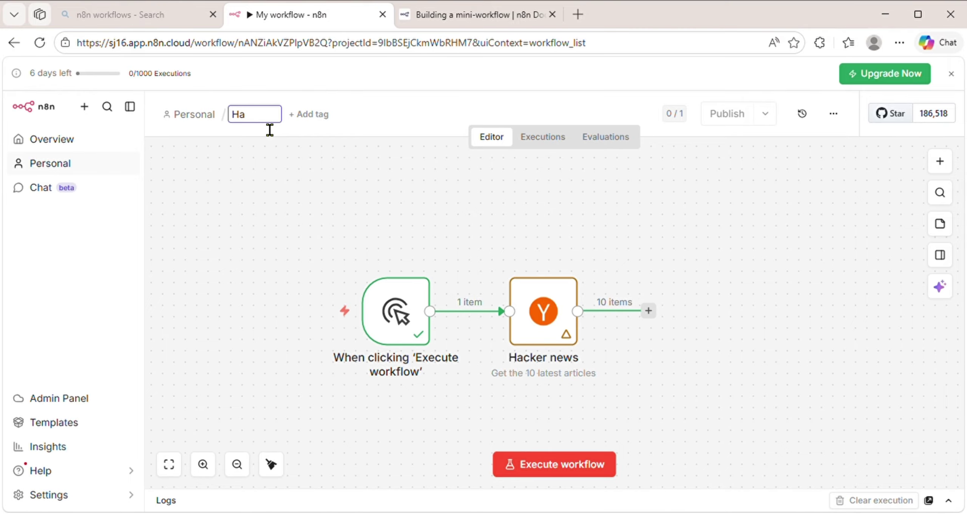
text(cker news)
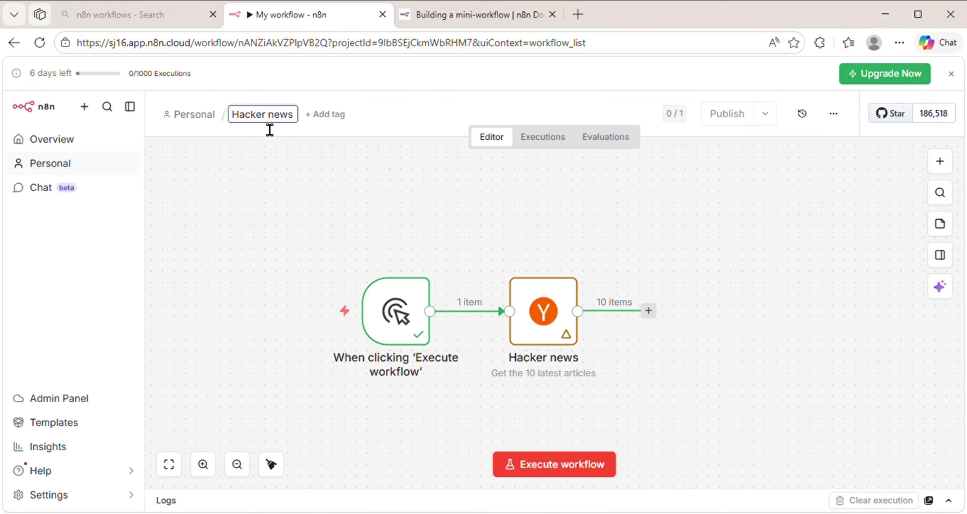
key(Return)
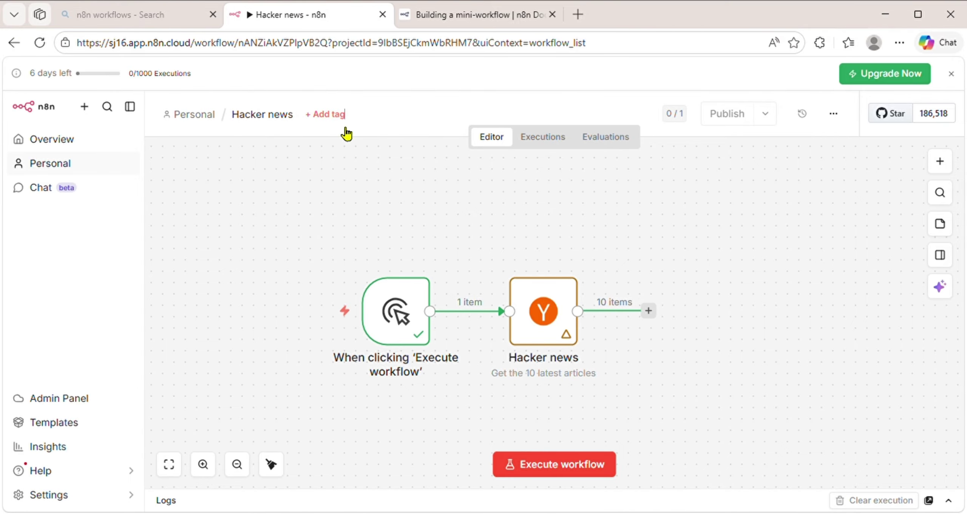
click(80, 140)
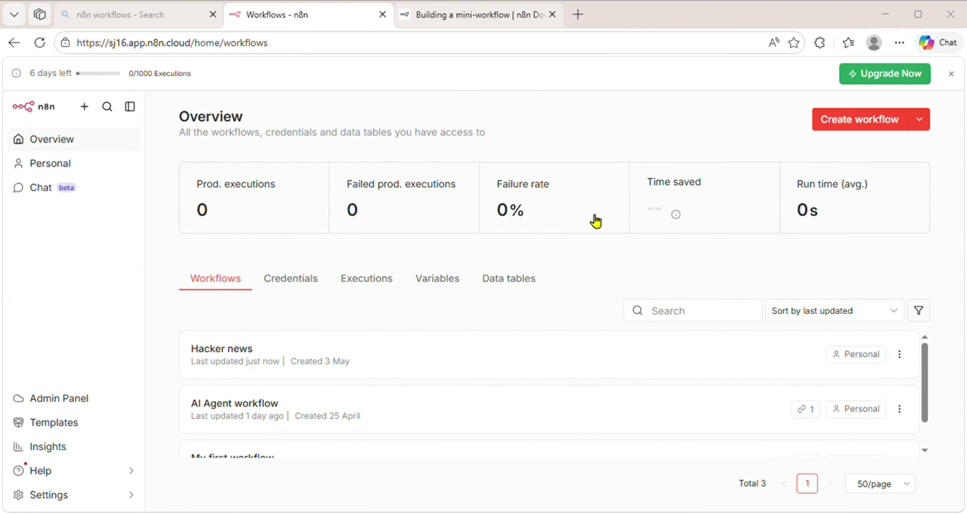
Switch to the n8n Docs lesson and read its Summary section through to the end of the page.
click(446, 15)
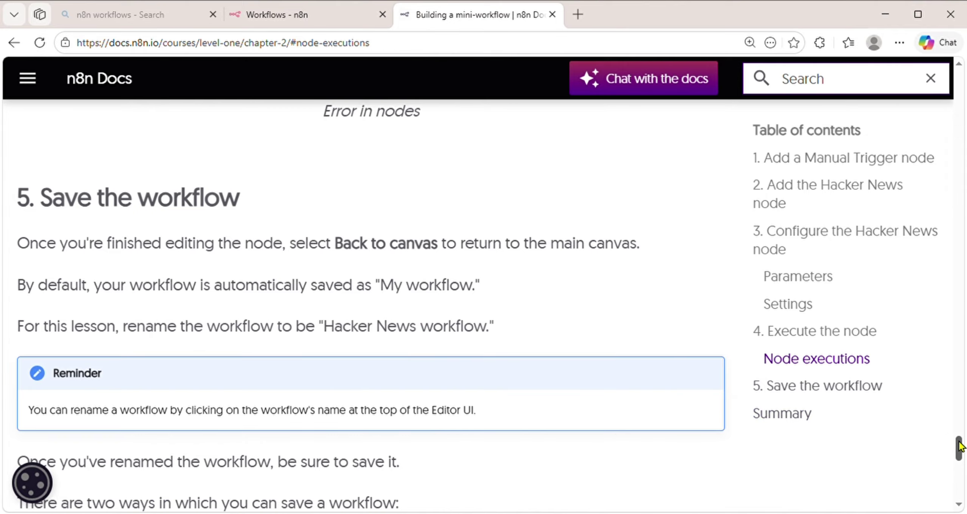
drag(959, 447, 960, 482)
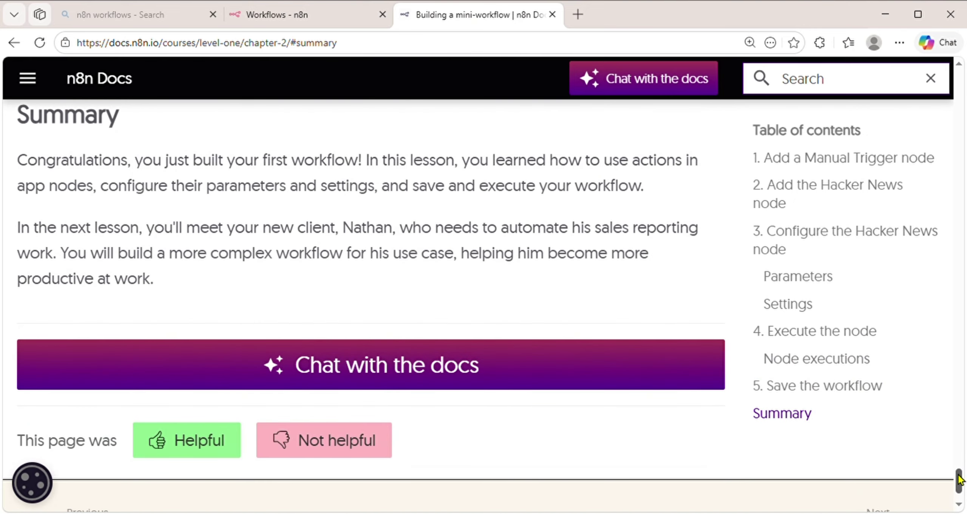
drag(33, 228, 35, 185)
click(269, 185)
drag(155, 237, 153, 265)
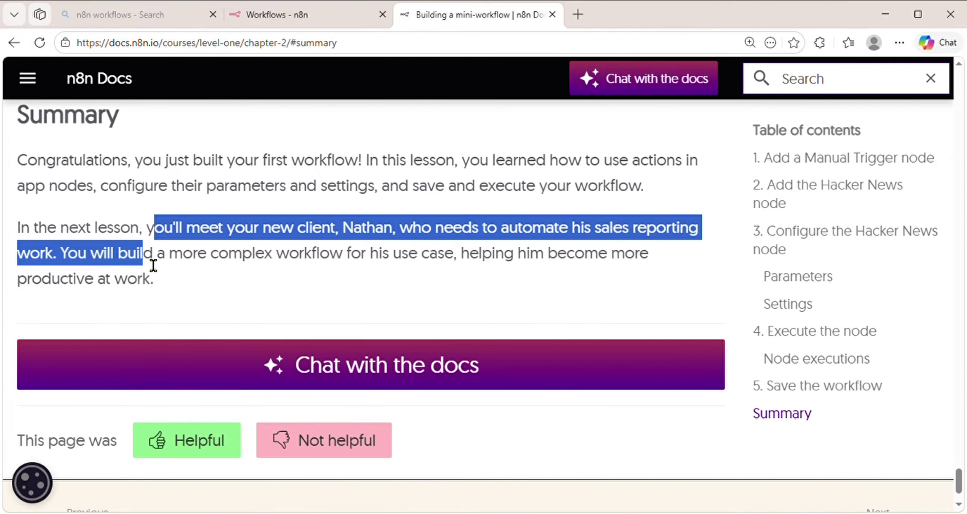
click(240, 248)
scroll(738, 411, down, 3)
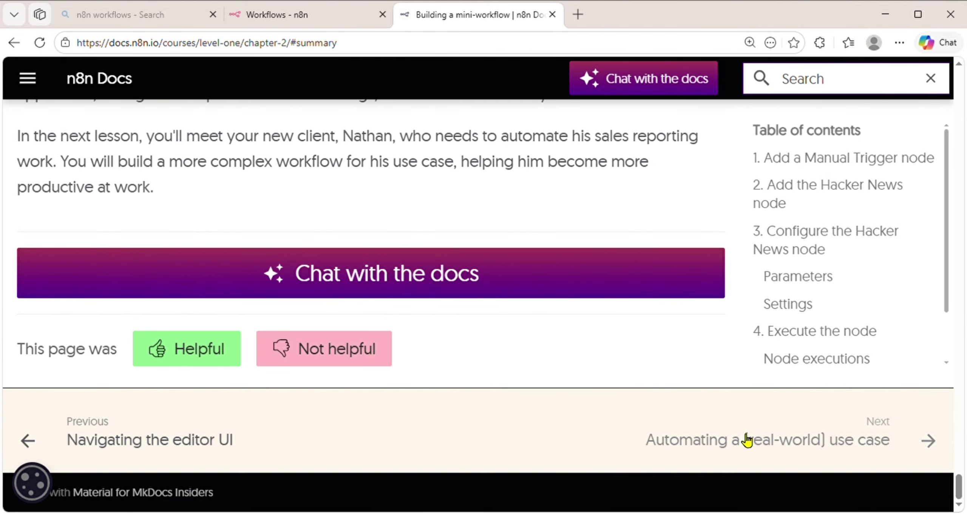